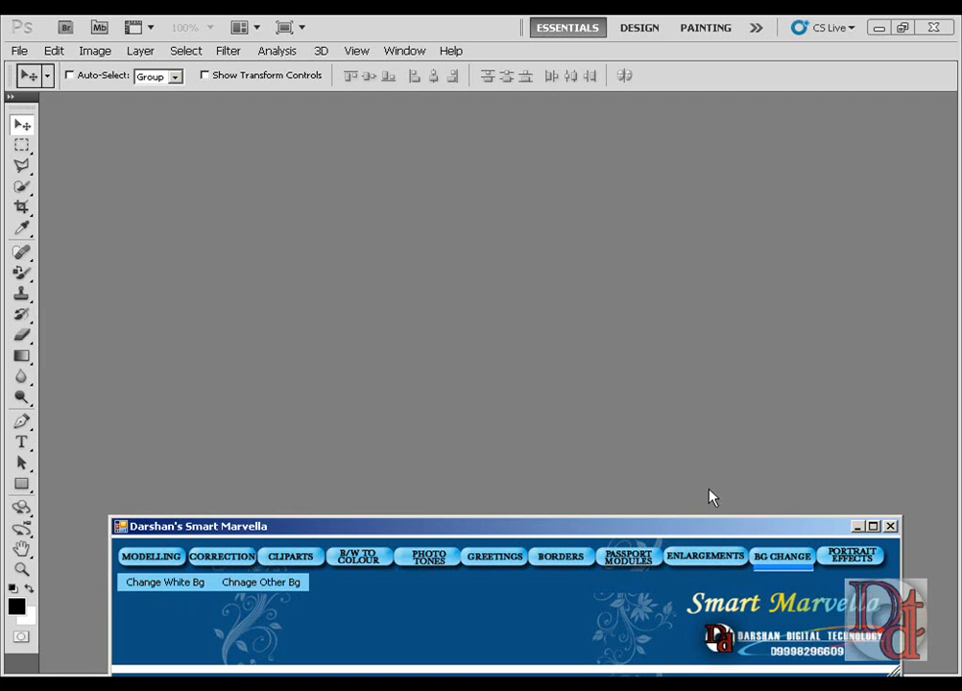
Open the image Change White Background from the Marvel folder
double_click(465, 255)
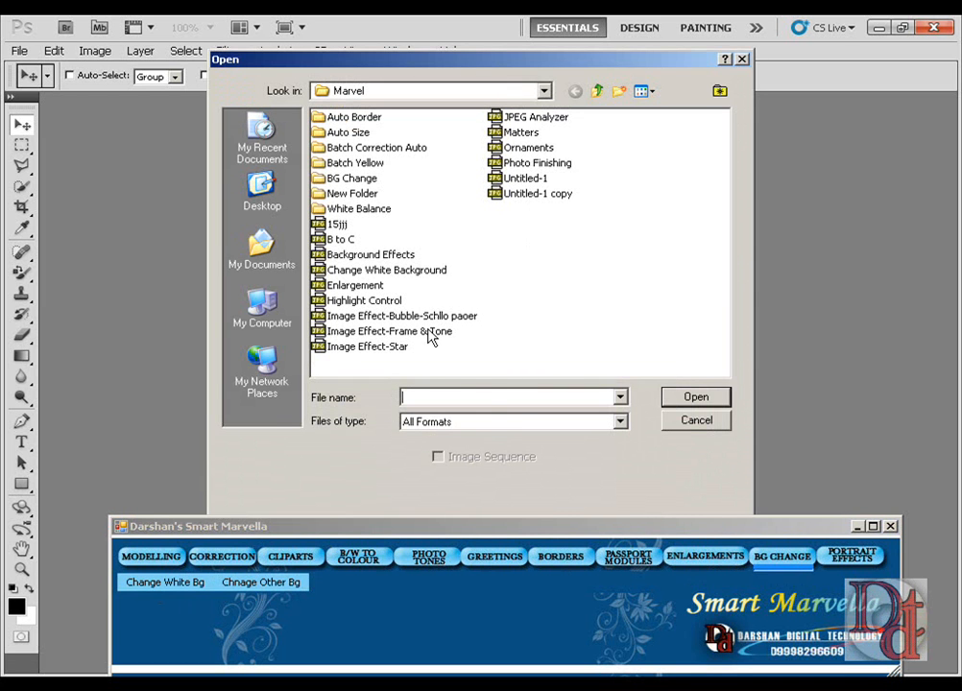
left_click(398, 272)
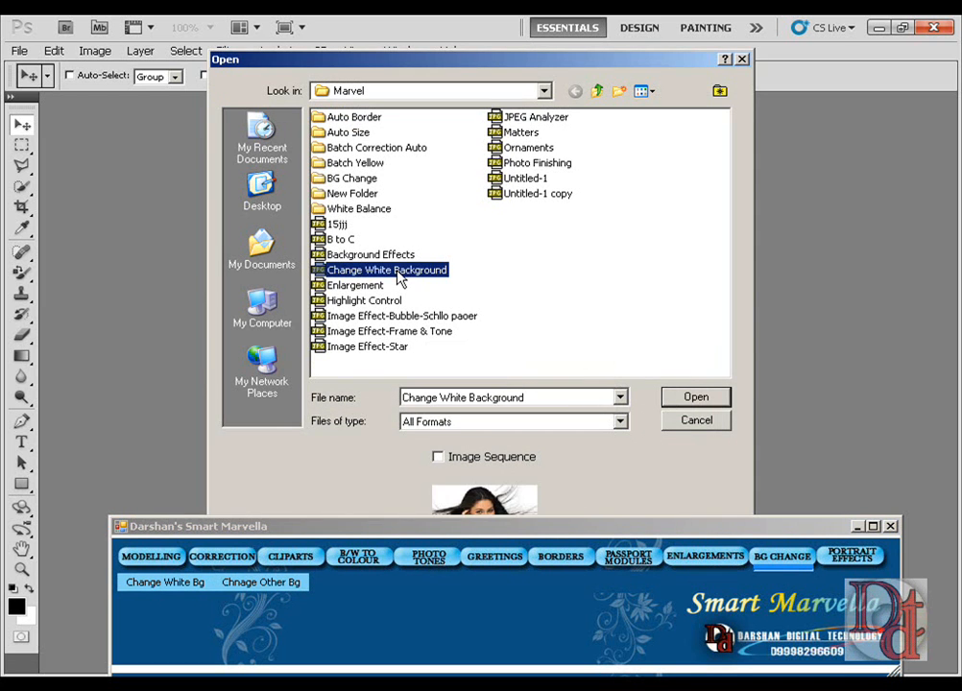
double_click(400, 272)
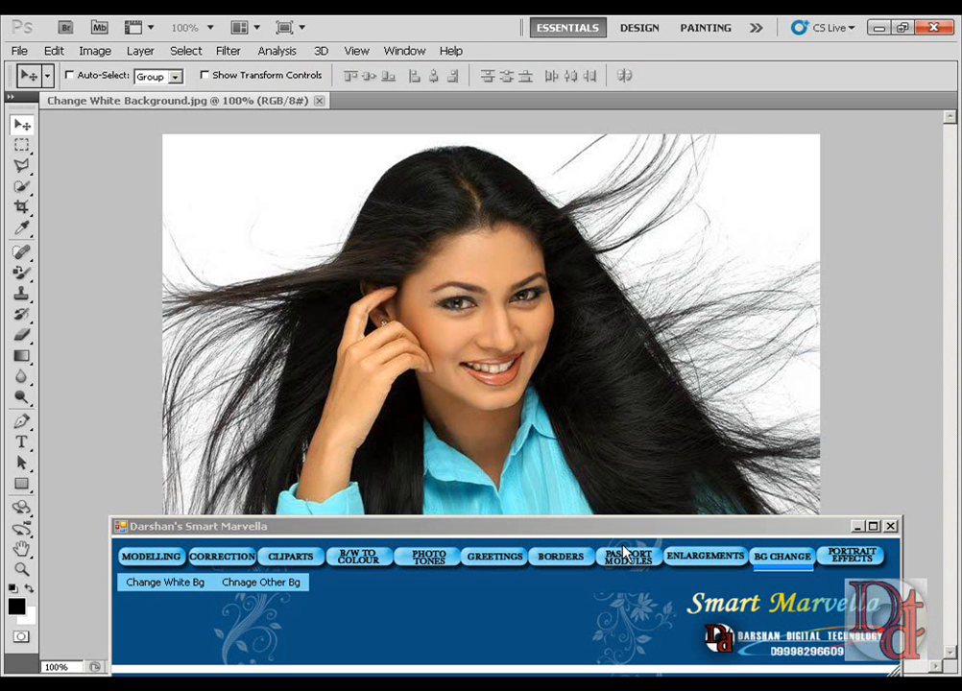
Run the Change White Bg action and place Darshan Digital (1) from the BACKGROUND folder, scaled to about 46% to cover the canvas
left_click_drag(613, 517, 609, 549)
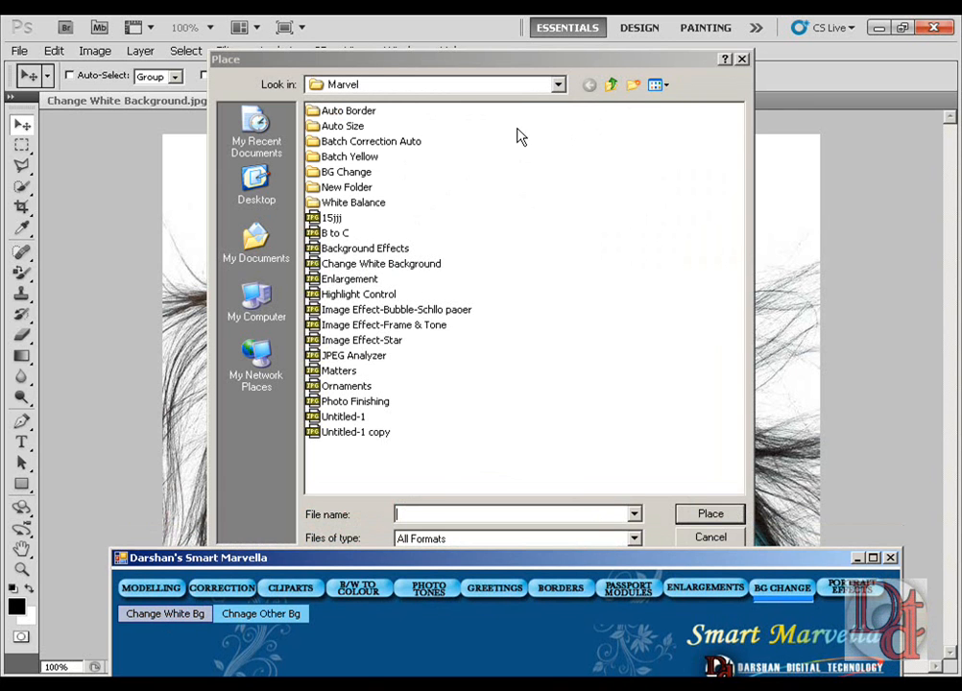
left_click(610, 87)
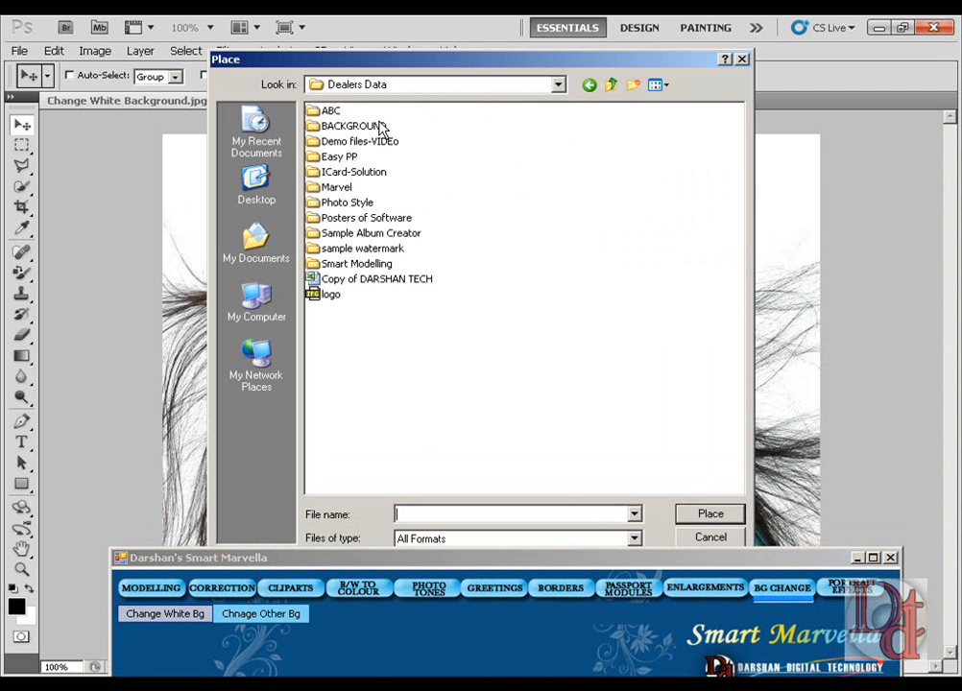
double_click(381, 126)
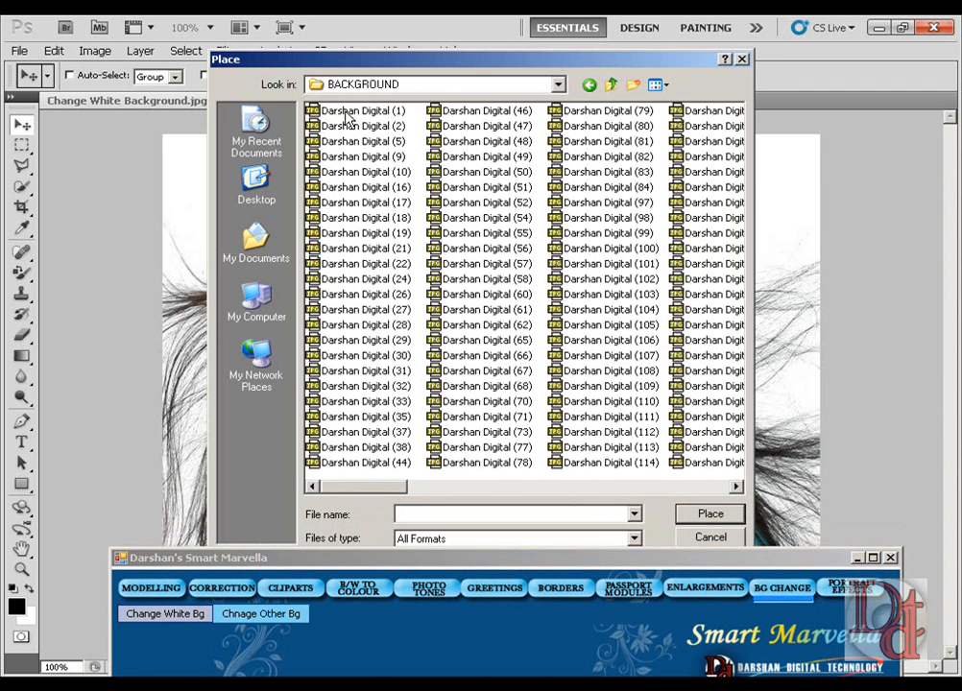
double_click(346, 111)
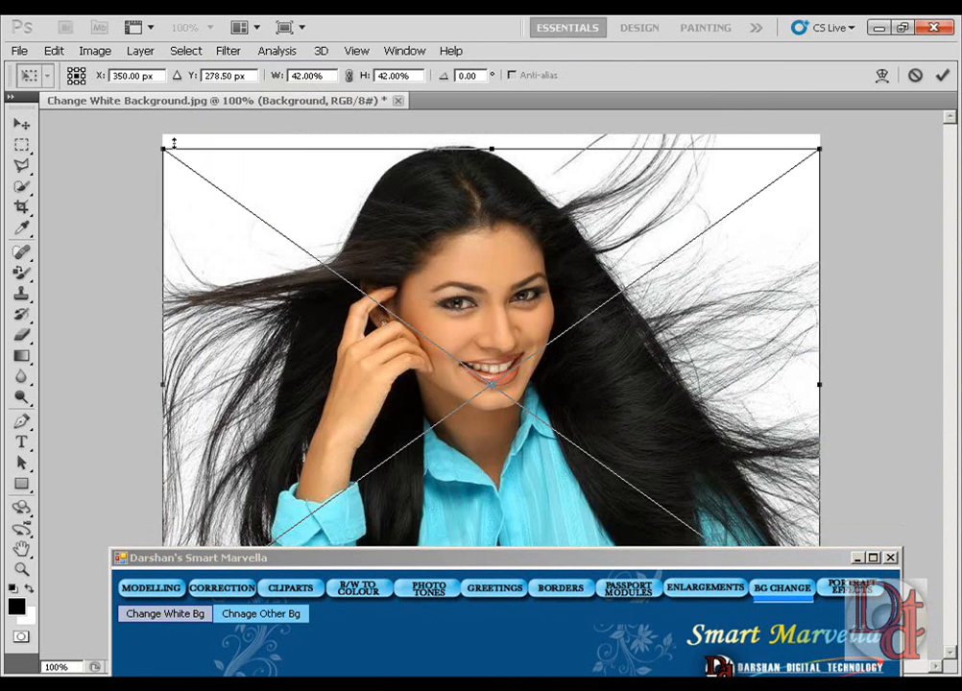
left_click_drag(164, 149, 133, 134)
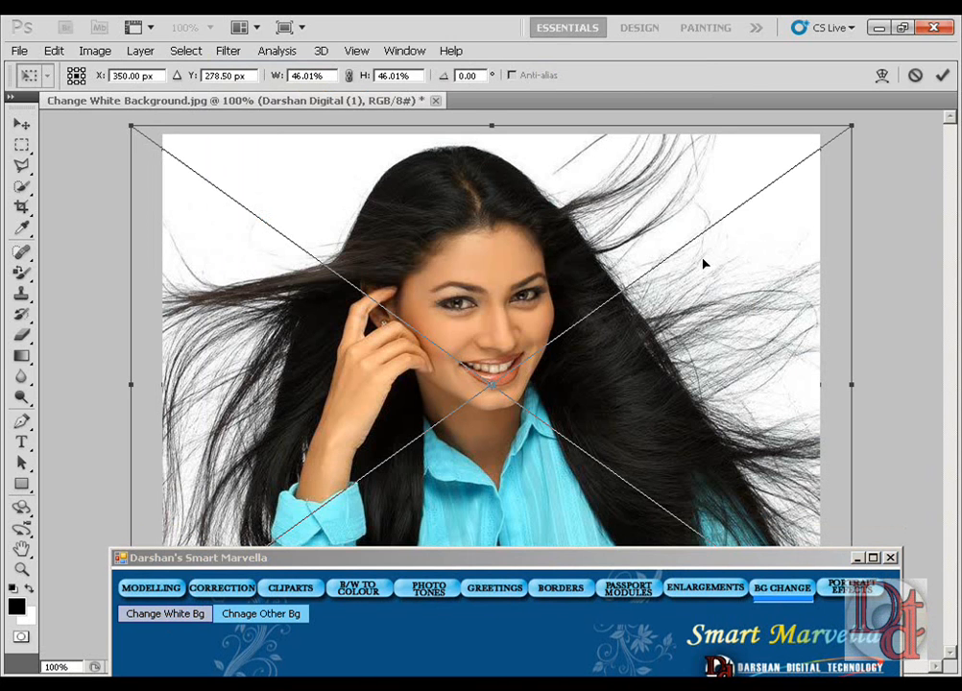
key("Return")
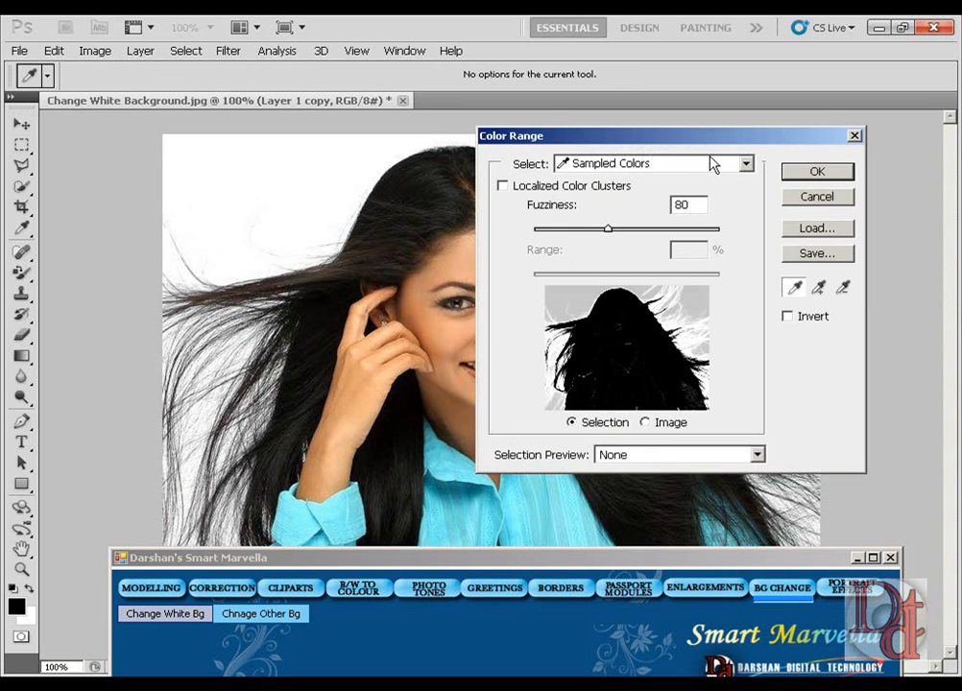
Select the white backdrop with Color Range, sampling the white beside the hair and setting Fuzziness to 36
left_click_drag(716, 147, 267, 125)
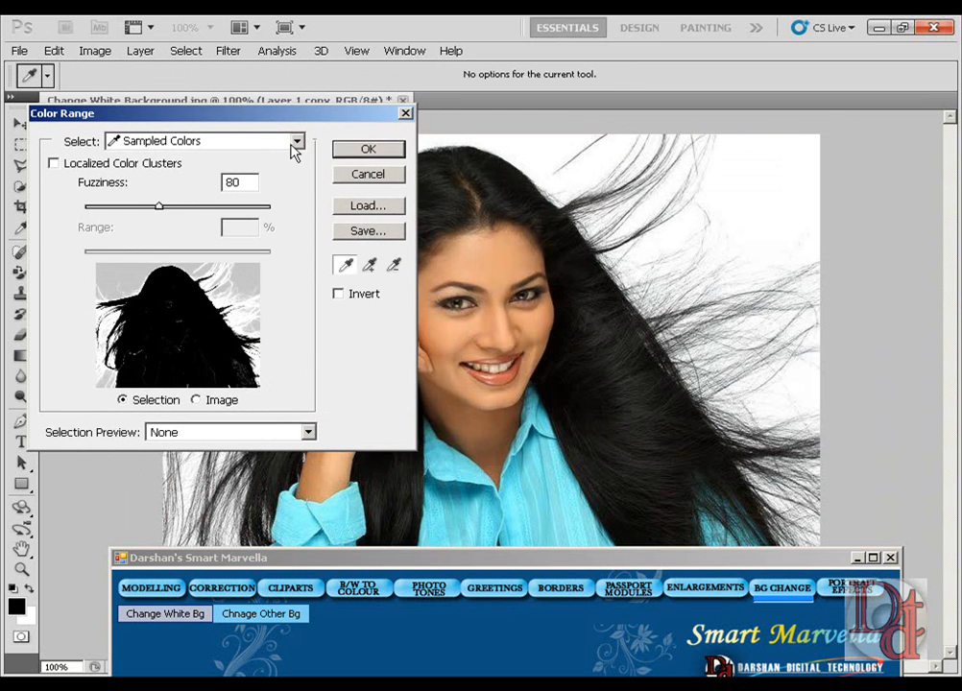
left_click(787, 180)
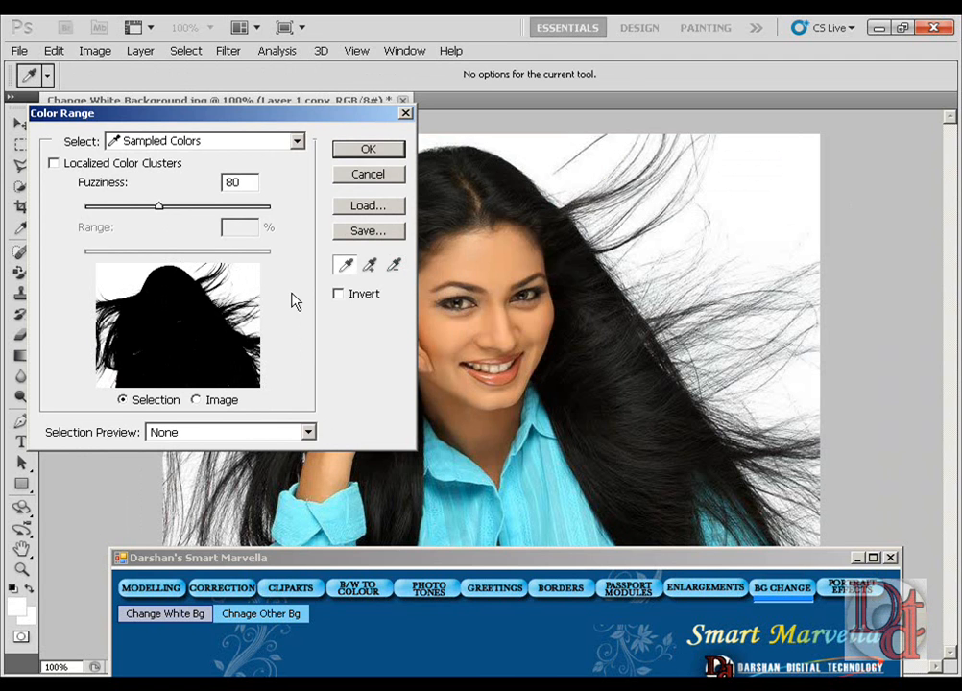
left_click_drag(159, 210, 120, 220)
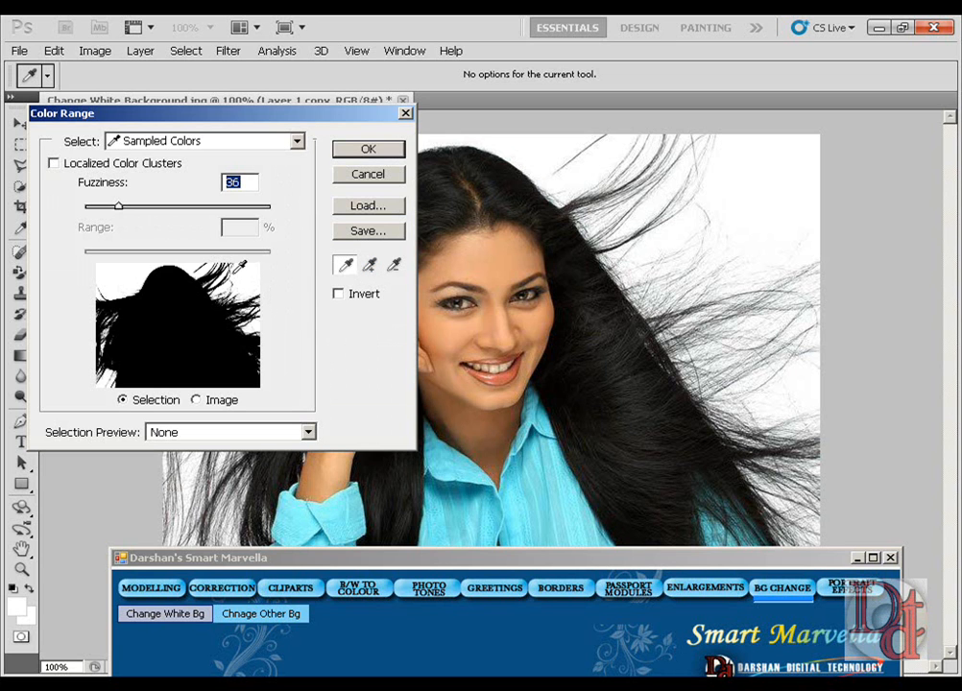
left_click(368, 148)
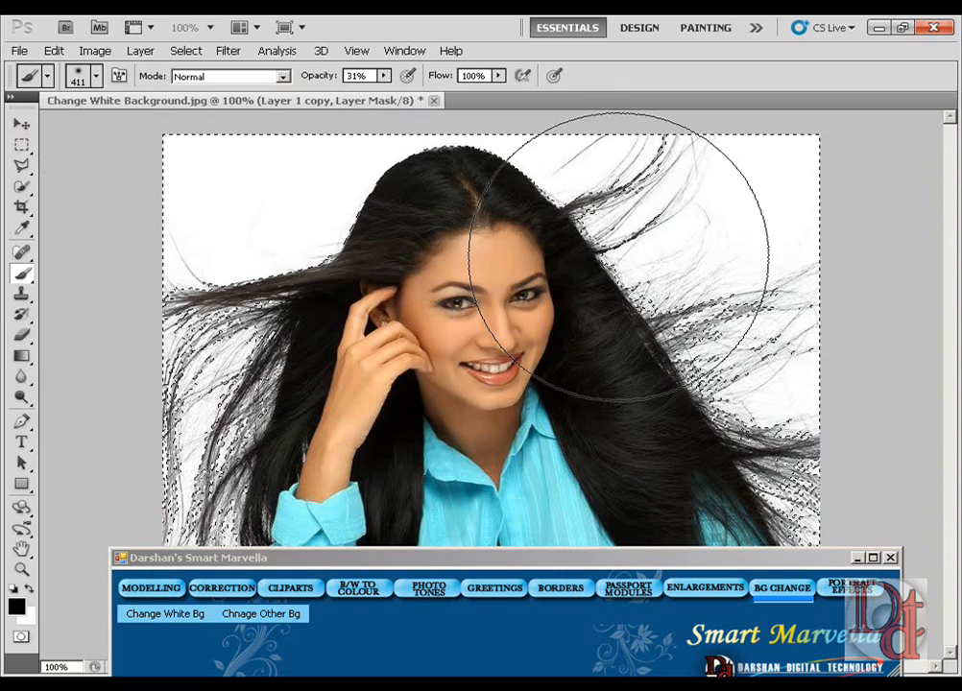
Raise the brush opacity to 100% and paint the layer mask black over the selected white backdrop around the woman
left_click_drag(620, 255, 611, 215)
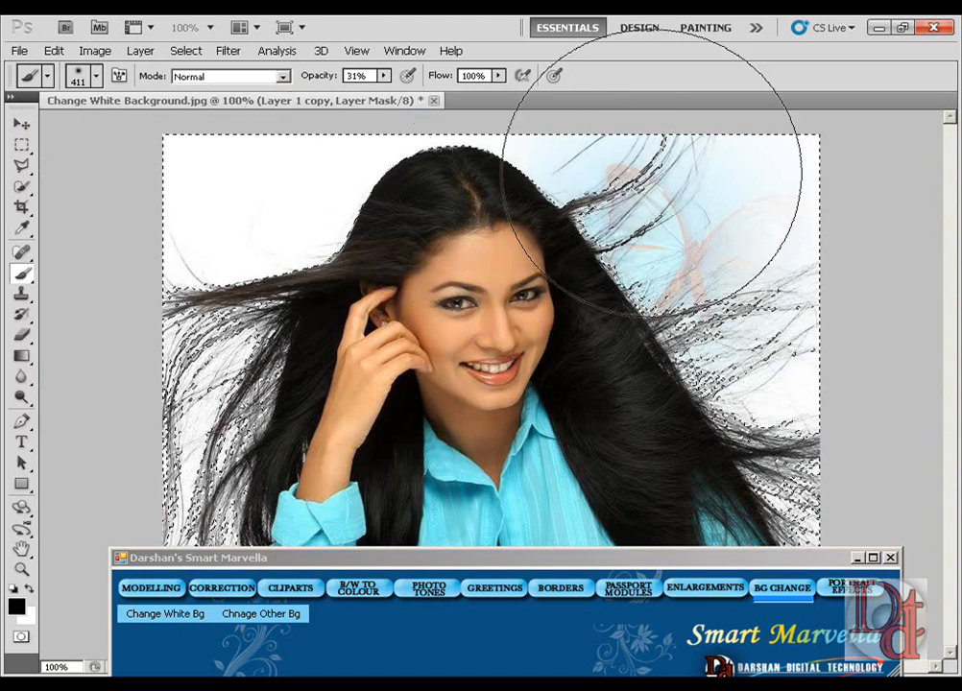
left_click(384, 76)
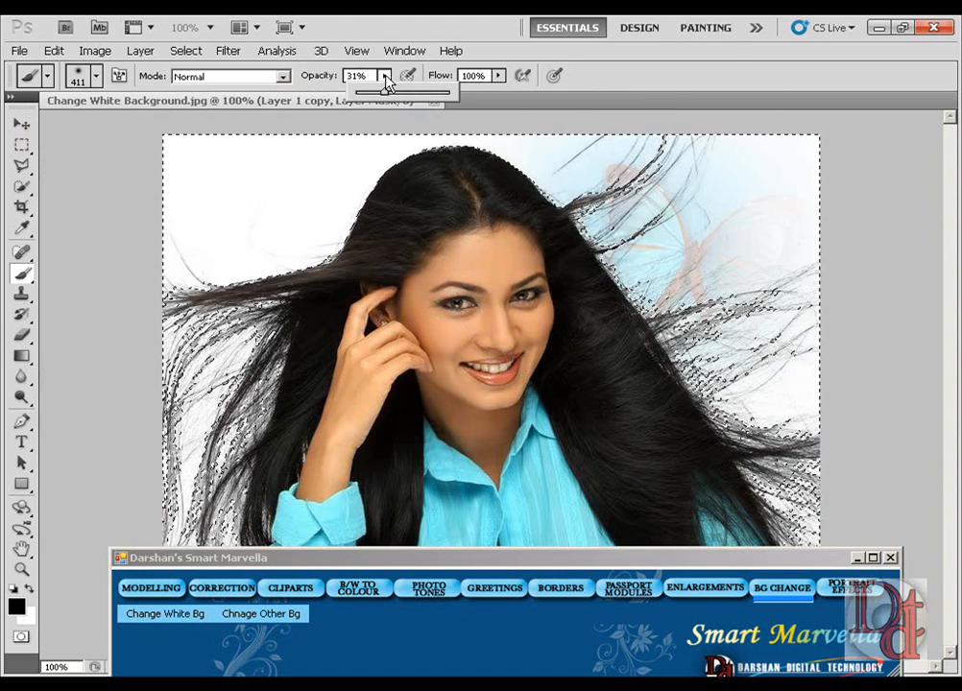
left_click_drag(386, 90, 471, 96)
left_click_drag(615, 208, 817, 462)
mouse_move(442, 213)
left_mouse_down()
mouse_move(254, 240)
mouse_move(269, 269)
left_mouse_up()
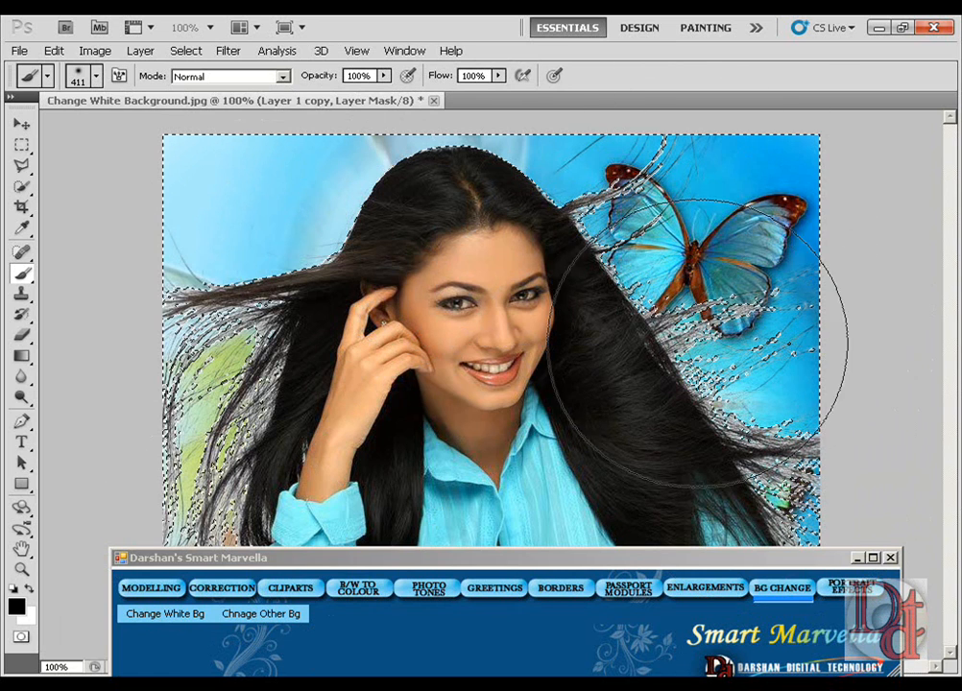
Reduce the brush size to 200 and deselect the backdrop selection
key("bracketleft")
key("bracketleft")
key("bracketleft")
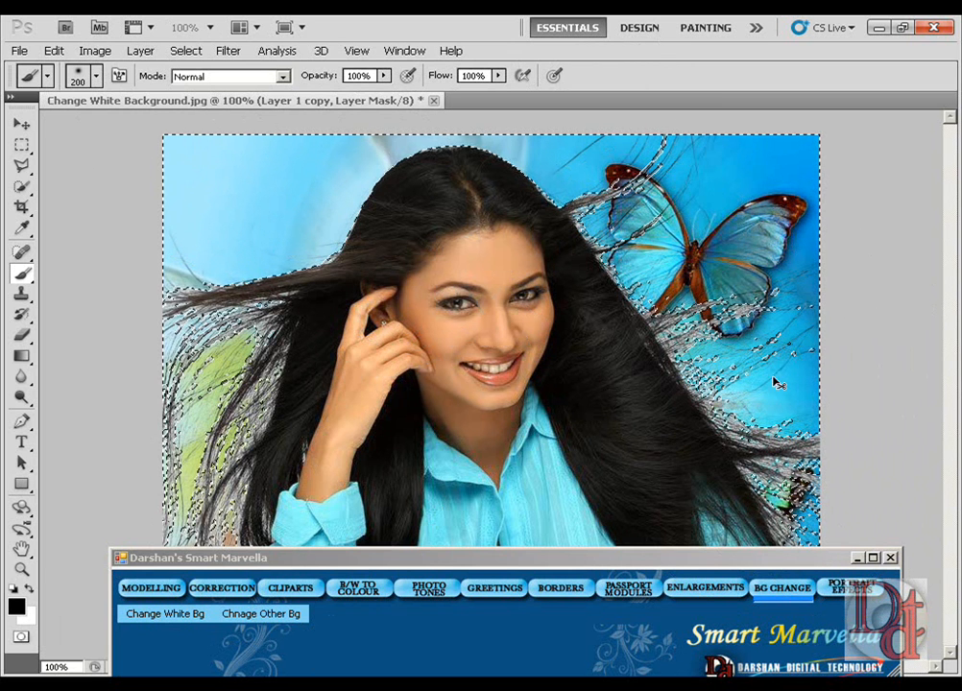
key("ctrl+minus")
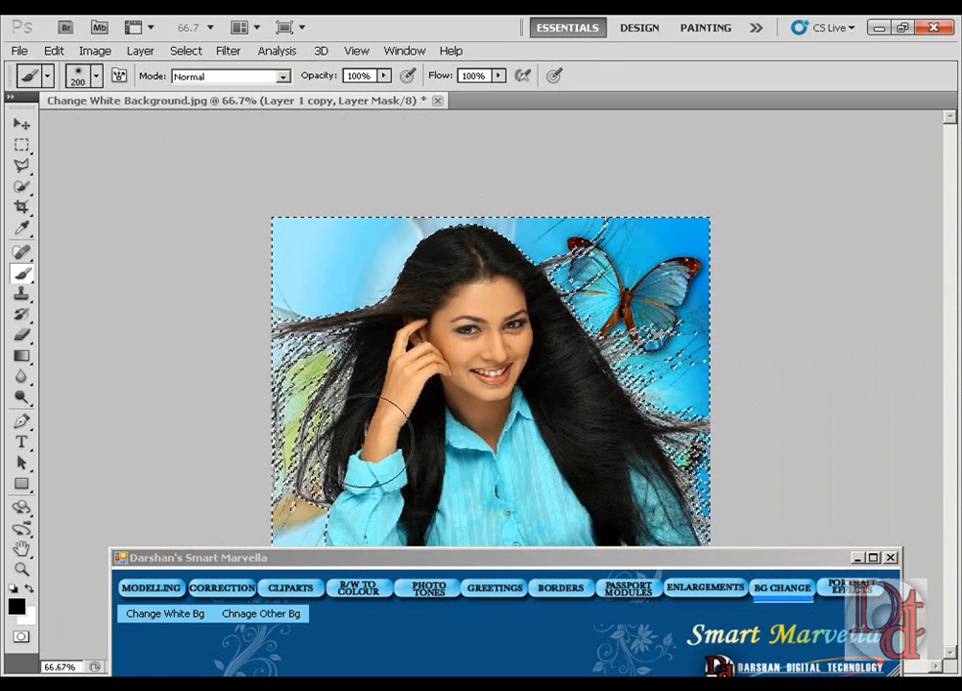
left_click(186, 52)
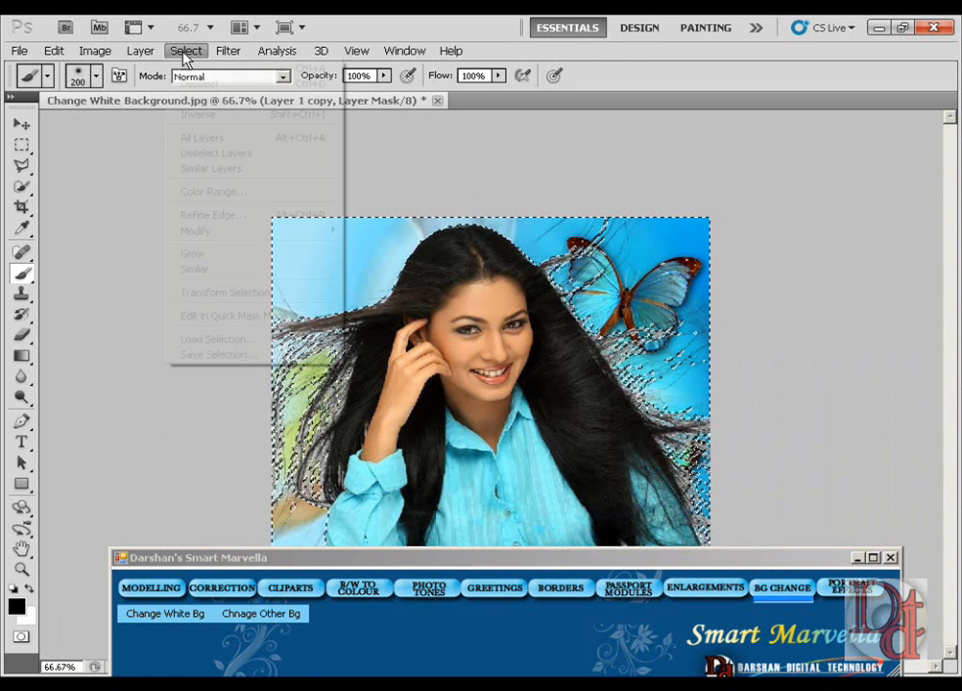
left_click(215, 87)
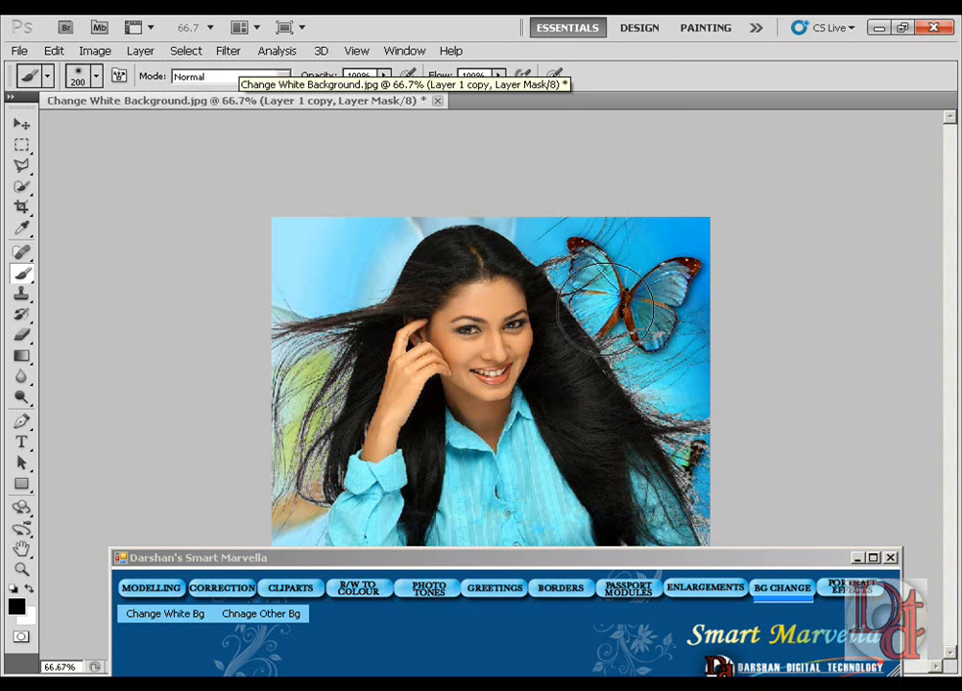
Reduce the brush size to 90 and paint the mask along the hair edges on both sides to remove the white fringe
key("bracketleft")
key("bracketleft")
key("bracketleft")
key("bracketleft")
key("bracketleft")
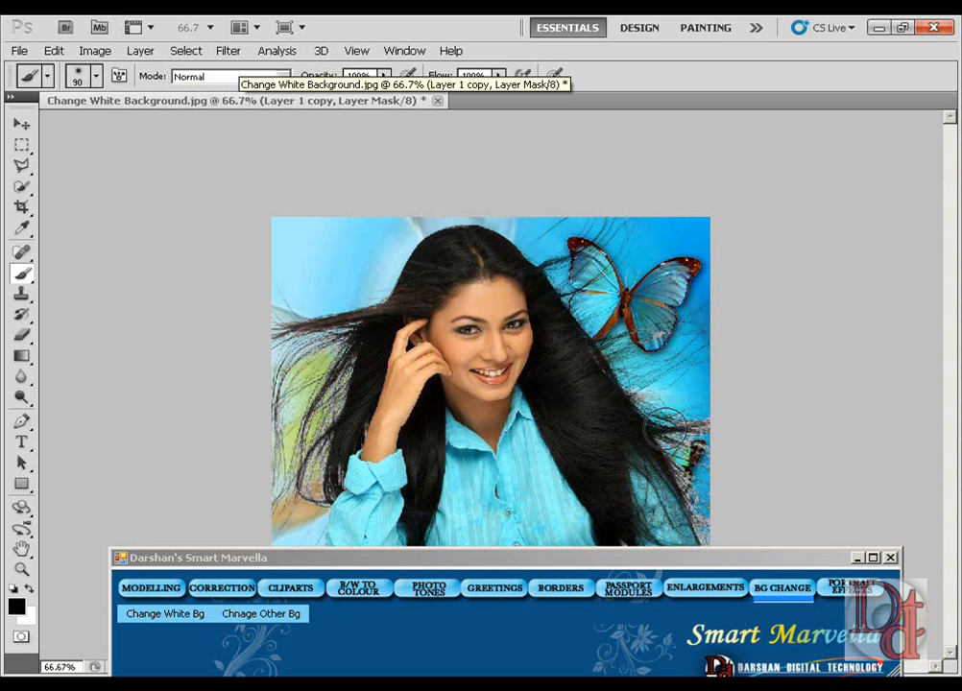
left_click_drag(707, 471, 722, 542)
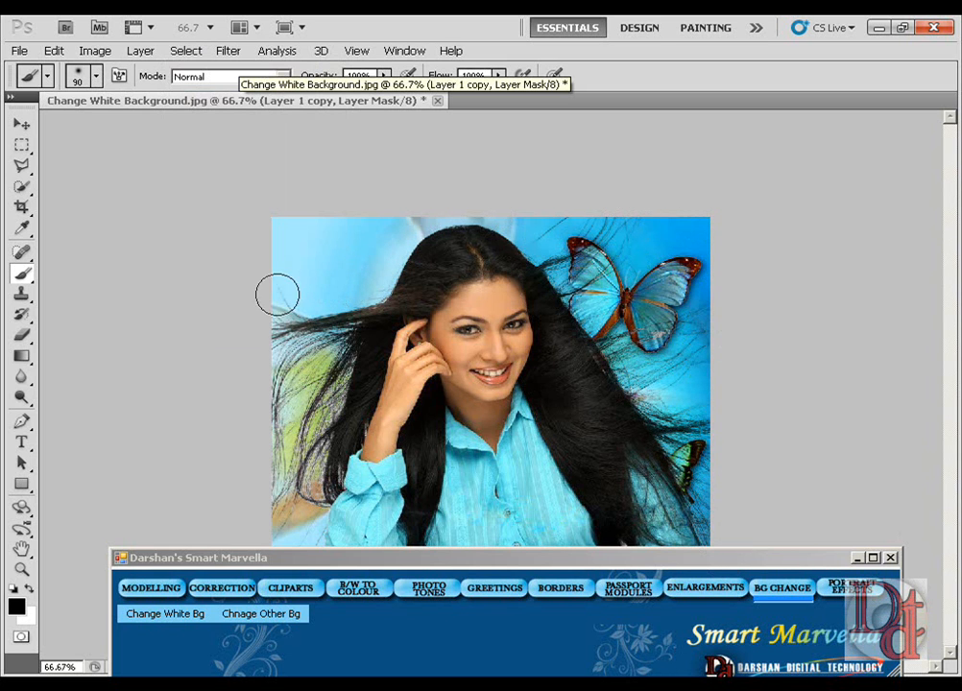
mouse_move(310, 362)
left_mouse_down()
mouse_move(308, 414)
mouse_move(342, 433)
mouse_move(320, 414)
mouse_move(295, 487)
mouse_move(291, 427)
mouse_move(296, 501)
left_mouse_up()
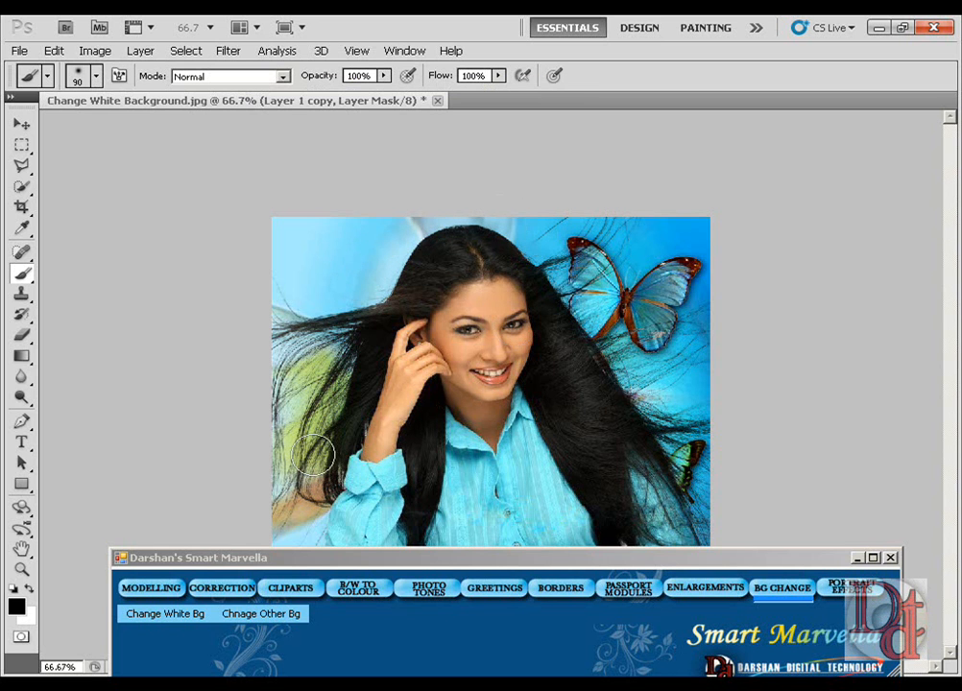
Paint the mask black over the shirt cuff and wrist, and restore them by painting with white
mouse_move(357, 459)
left_mouse_down()
mouse_move(398, 477)
mouse_move(387, 470)
left_mouse_up()
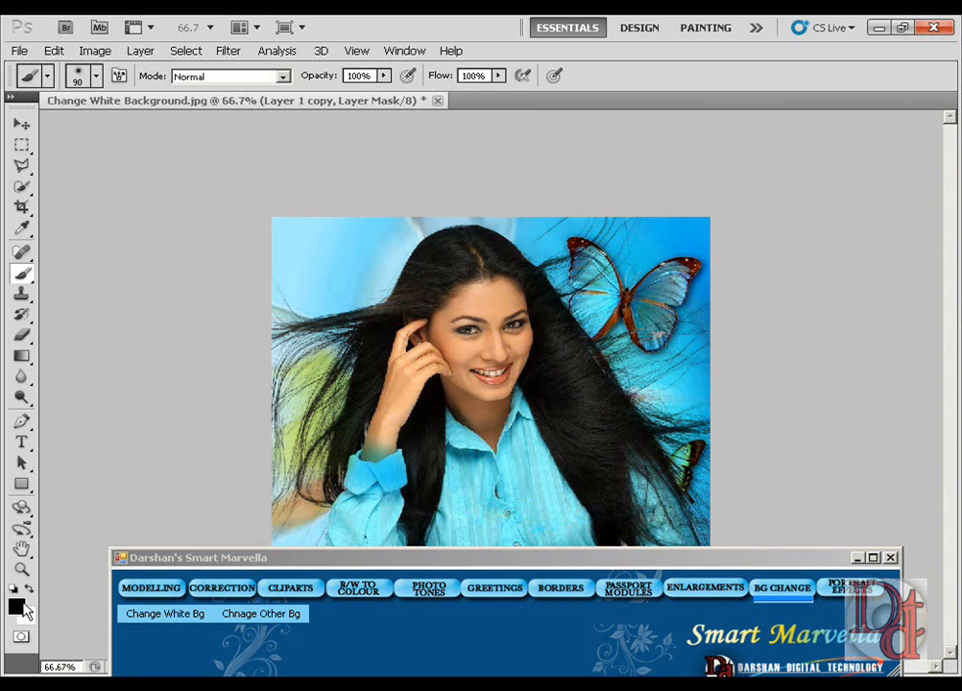
key("x")
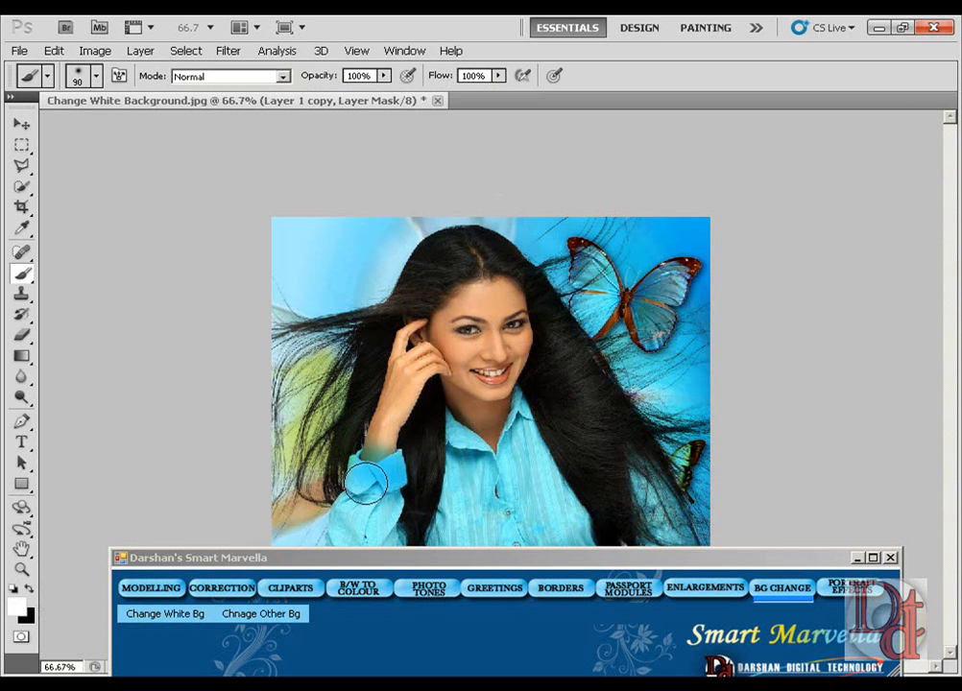
left_click_drag(370, 483, 380, 520)
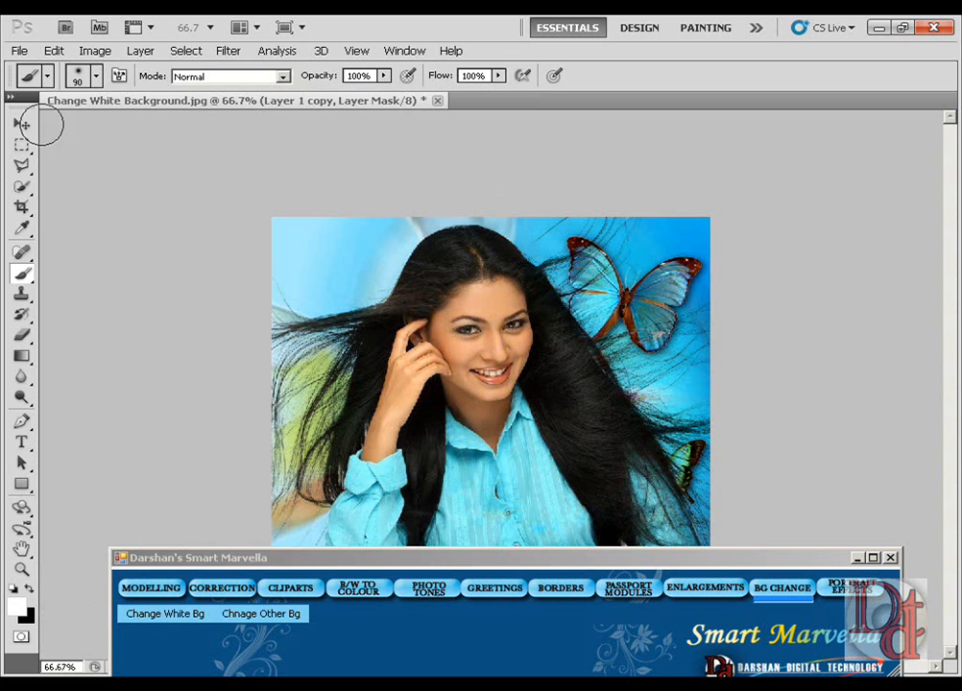
Move the masked portrait layer left over the butterfly background
left_click(29, 126)
left_click_drag(513, 354, 477, 328)
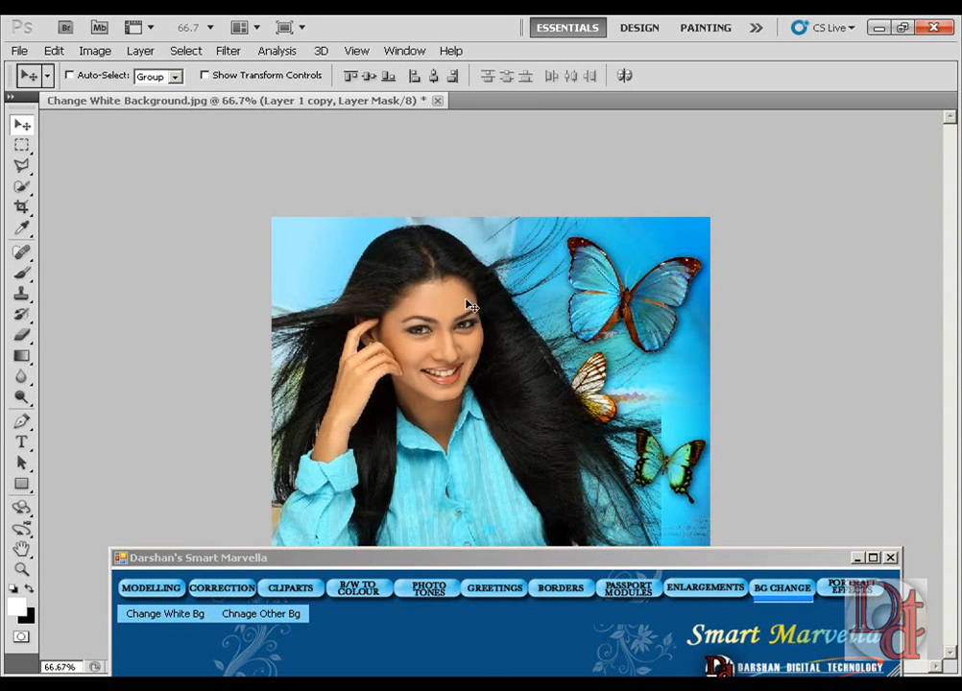
Open the background image Darshan Digital (5) from the BACKGROUND folder
left_click(20, 51)
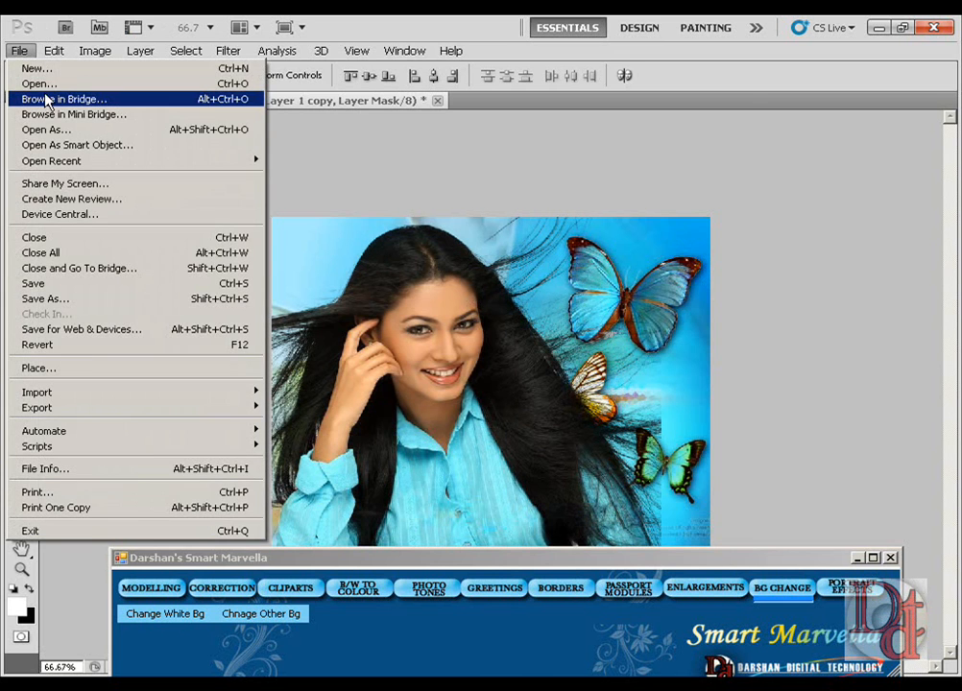
left_click(39, 83)
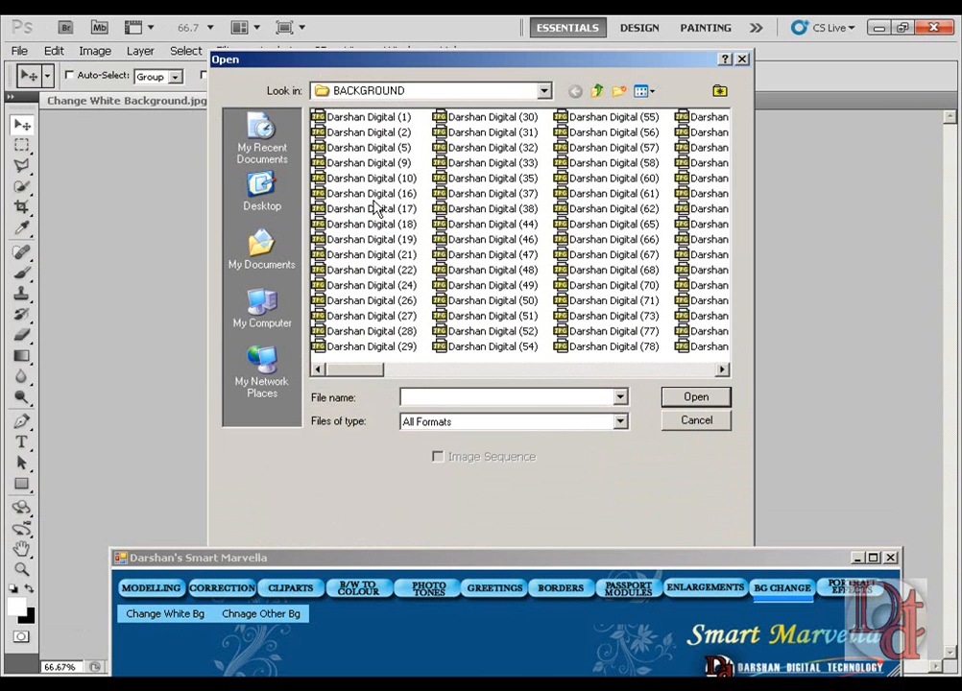
left_click(380, 147)
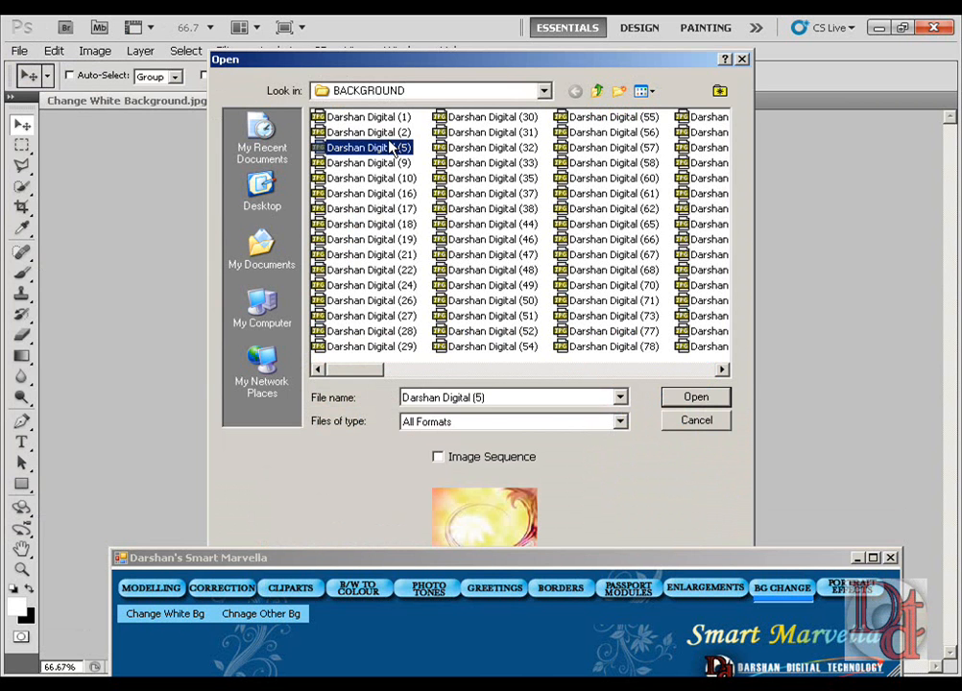
double_click(391, 147)
Transfer the masked portrait layer into the Darshan Digital (5) document and position it near the middle of the yellow background
left_click_drag(419, 156, 463, 252)
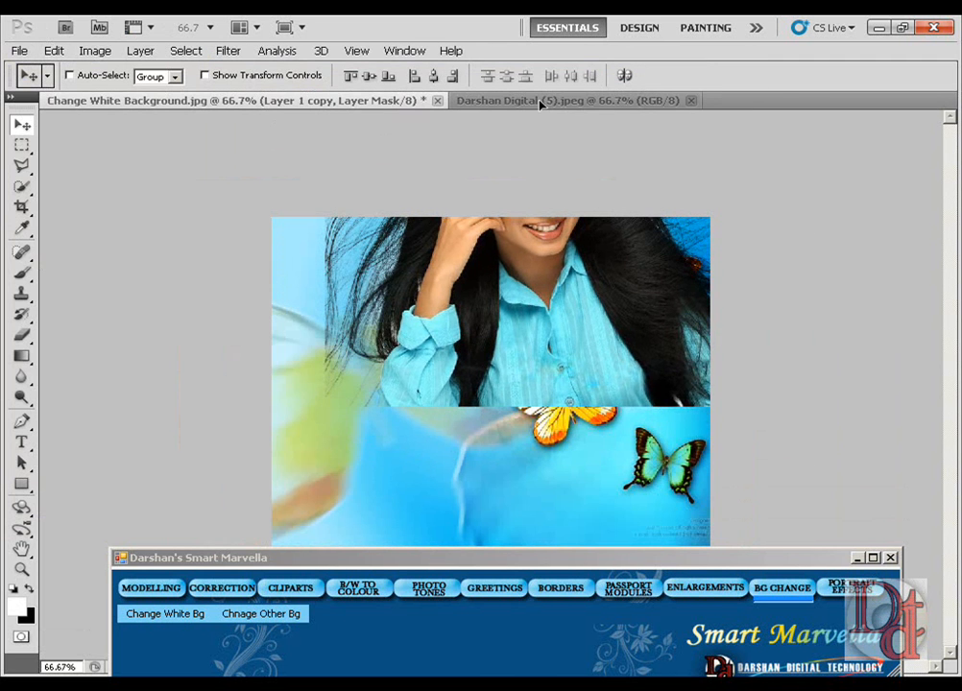
left_click(545, 101)
left_click_drag(545, 100, 516, 230)
left_click_drag(456, 251, 464, 249)
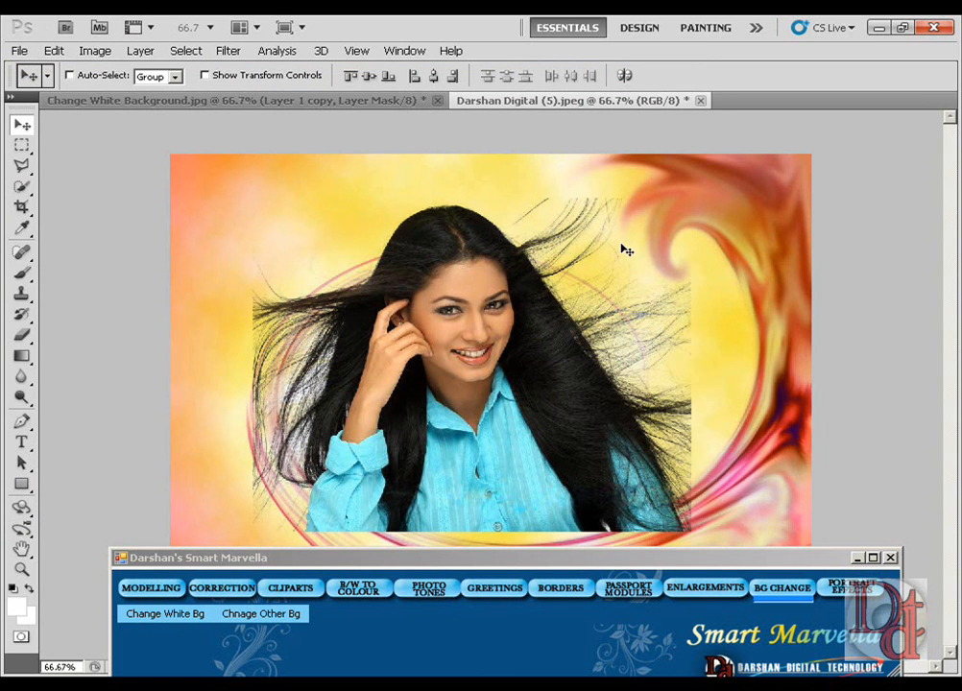
Close Darshan Digital (5).jpeg and Change White Background.jpg without saving the changes
key("ctrl+w")
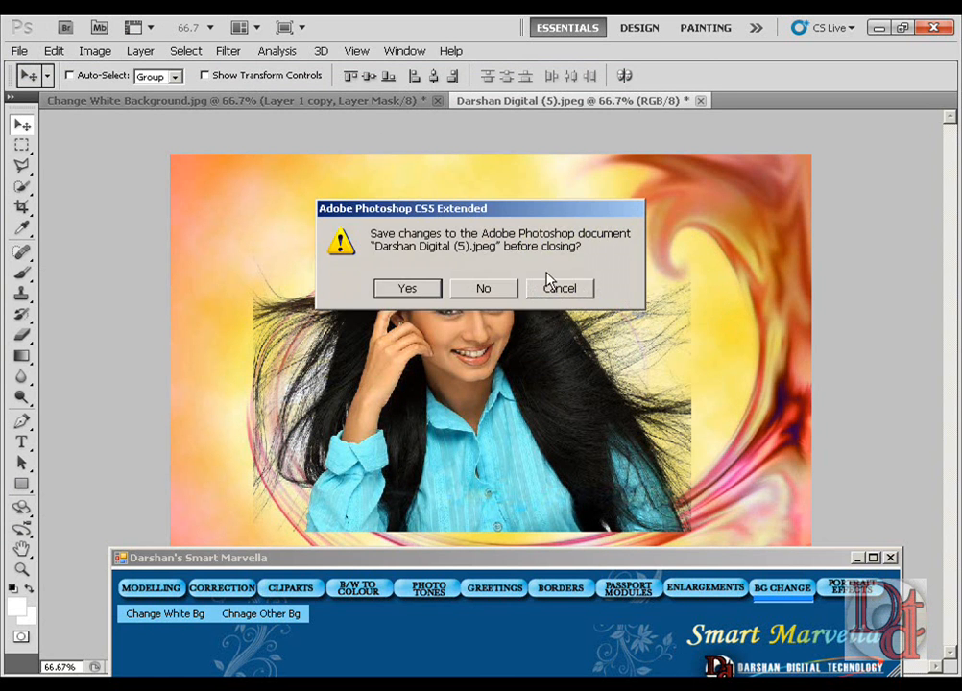
left_click(489, 289)
key("ctrl+w")
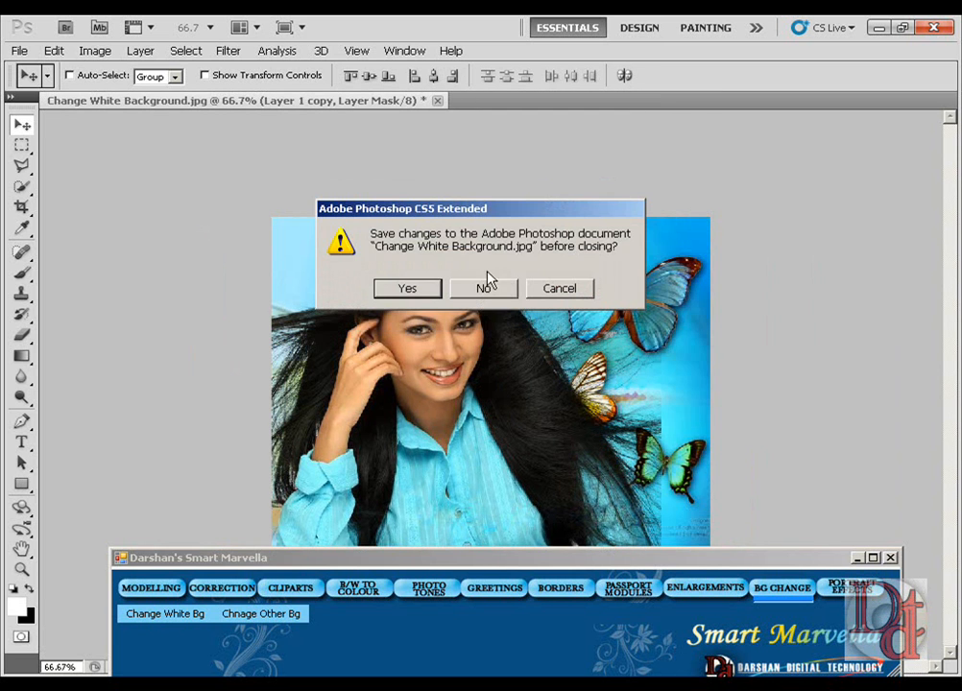
left_click(491, 290)
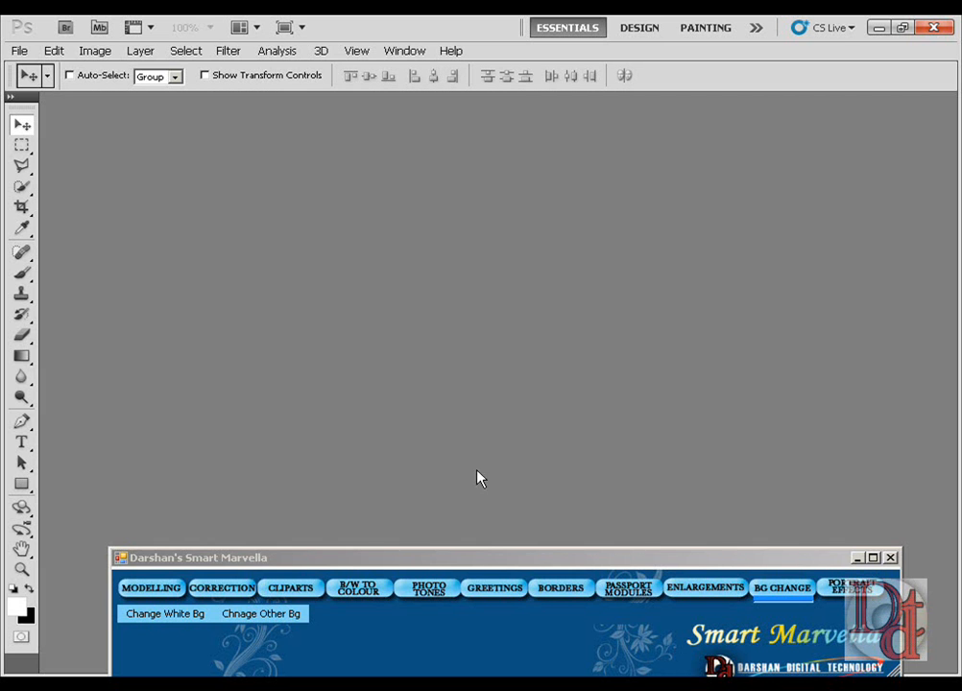
Start the change-other-background action and open Background Effects.psd from the BG Change folder inside Marvel
left_click(294, 618)
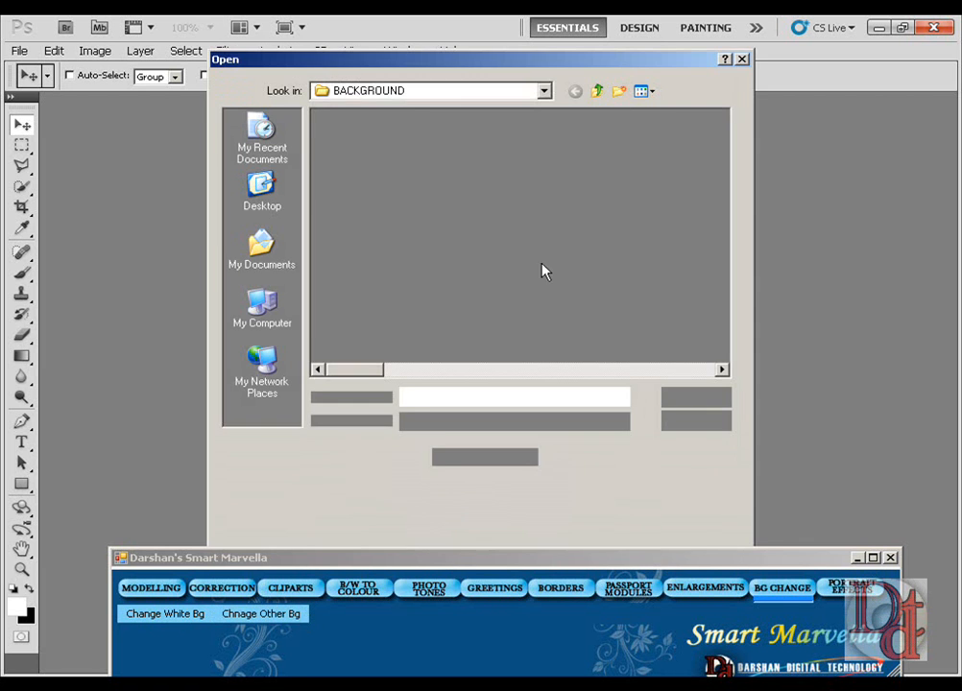
left_click(593, 93)
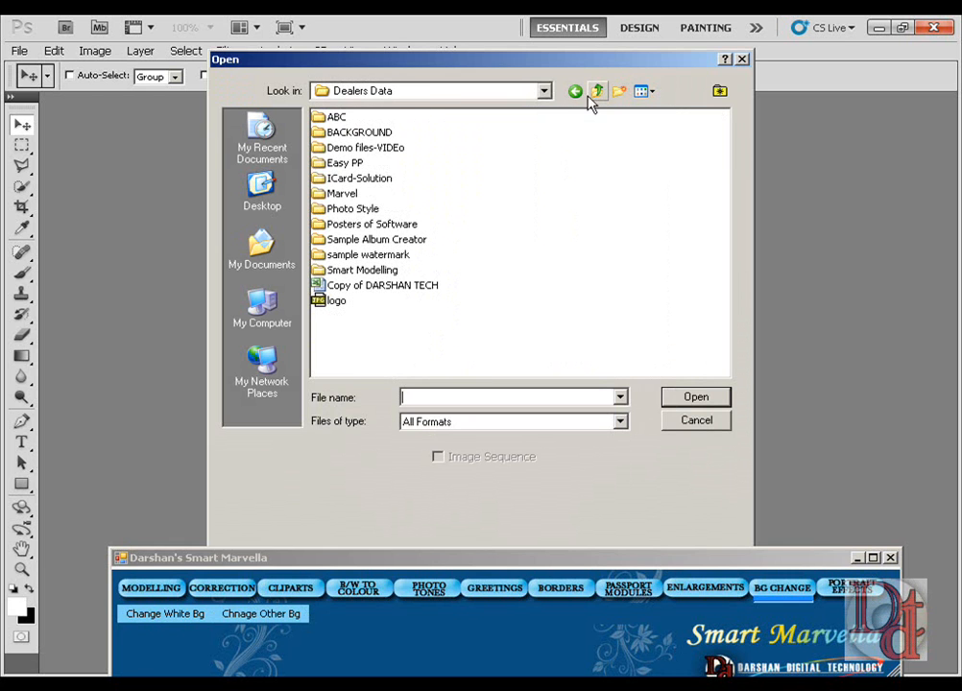
double_click(344, 194)
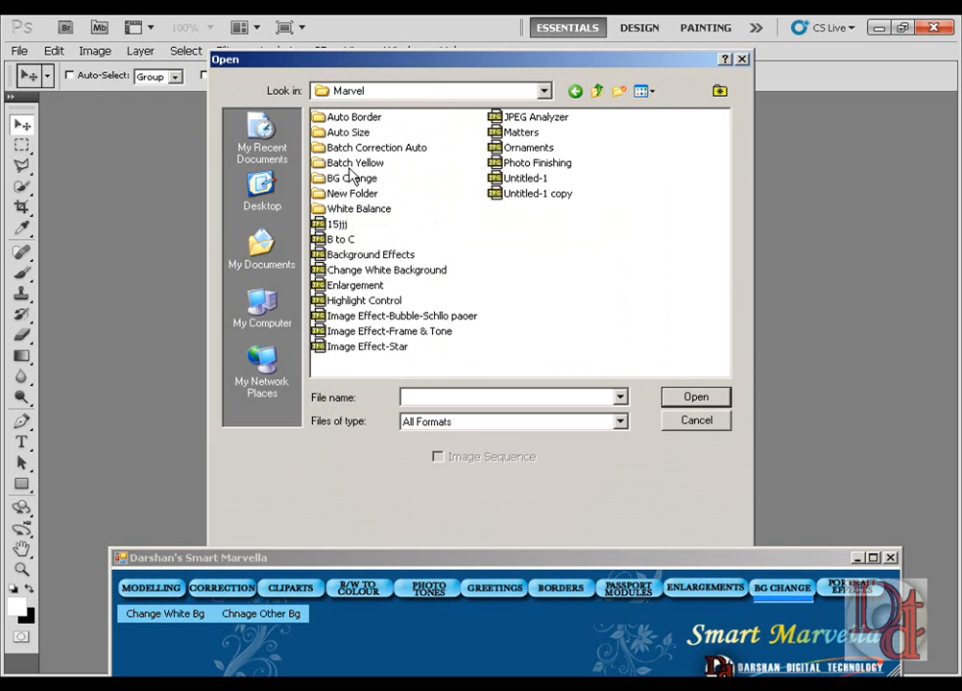
double_click(352, 180)
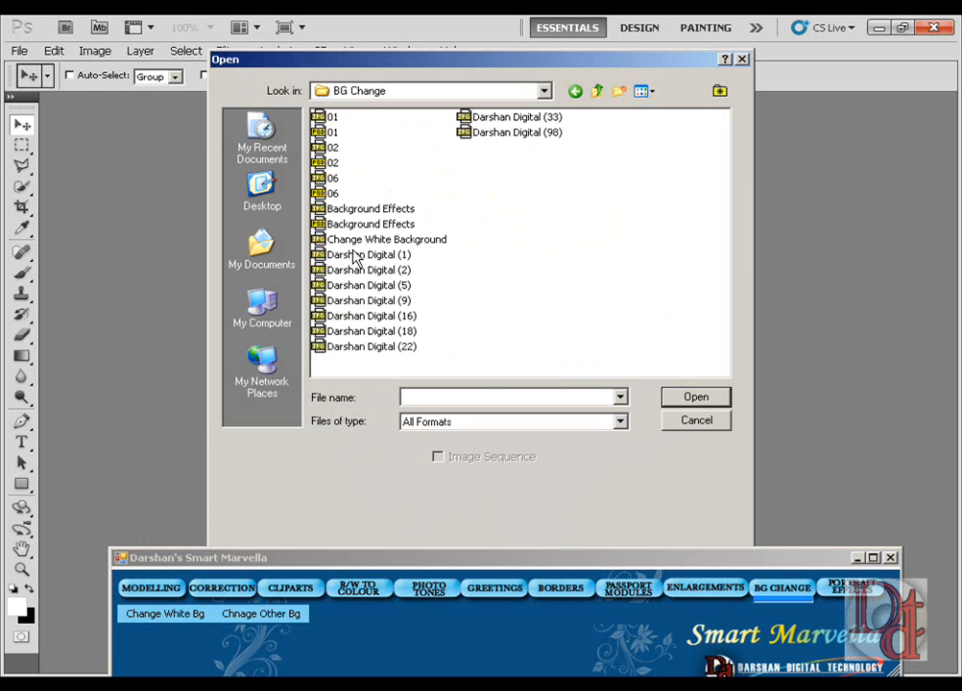
left_click(368, 226)
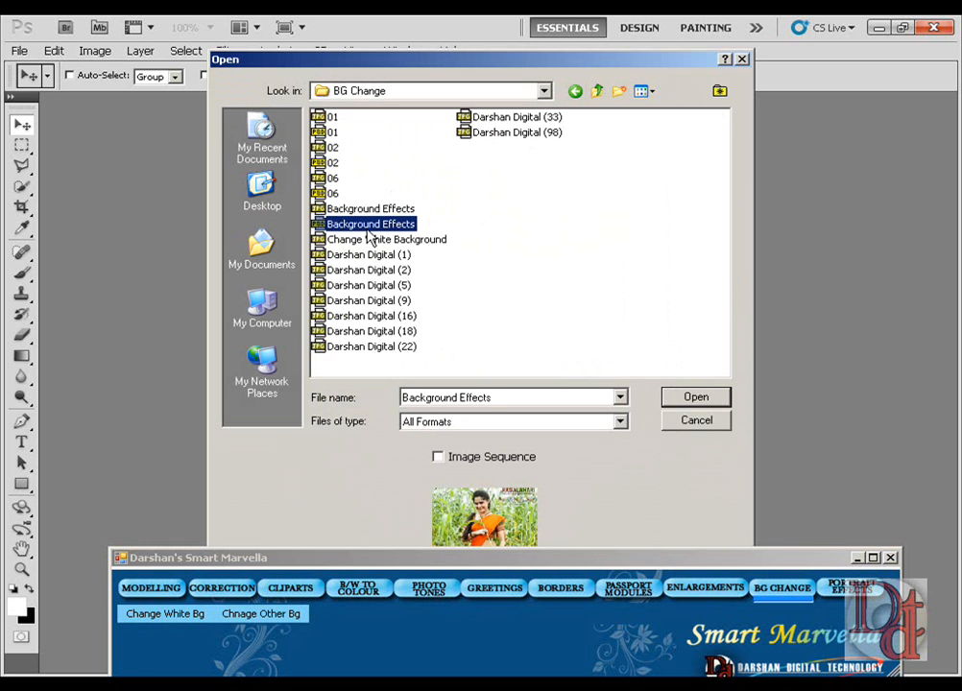
double_click(370, 227)
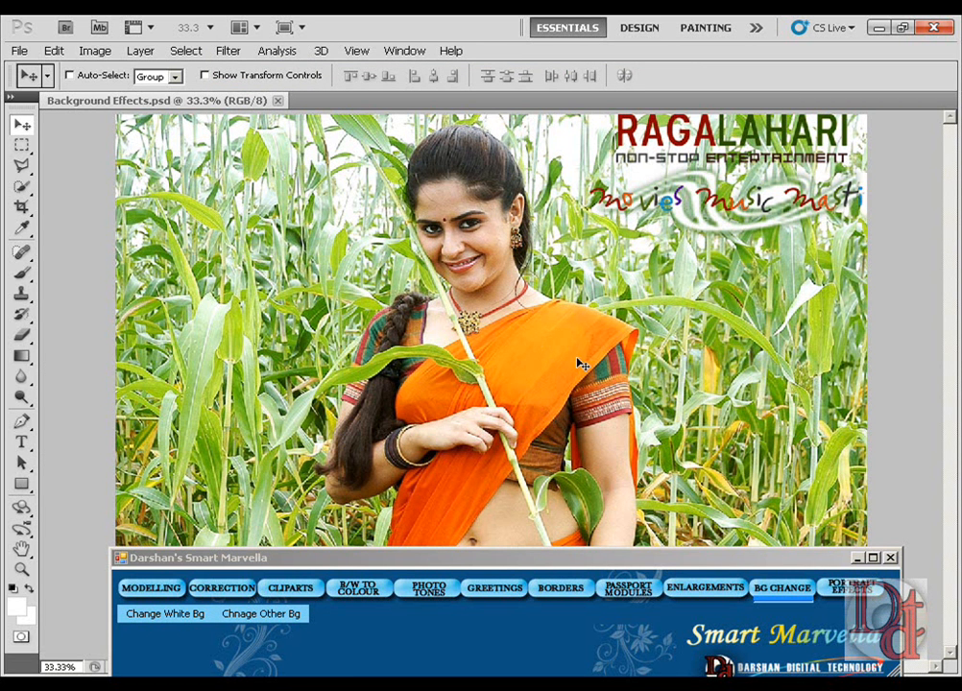
Activate the Polygonal Lasso tool with a 2 px feather and show the orange sari's lower edge at 100% zoom
left_click(22, 167)
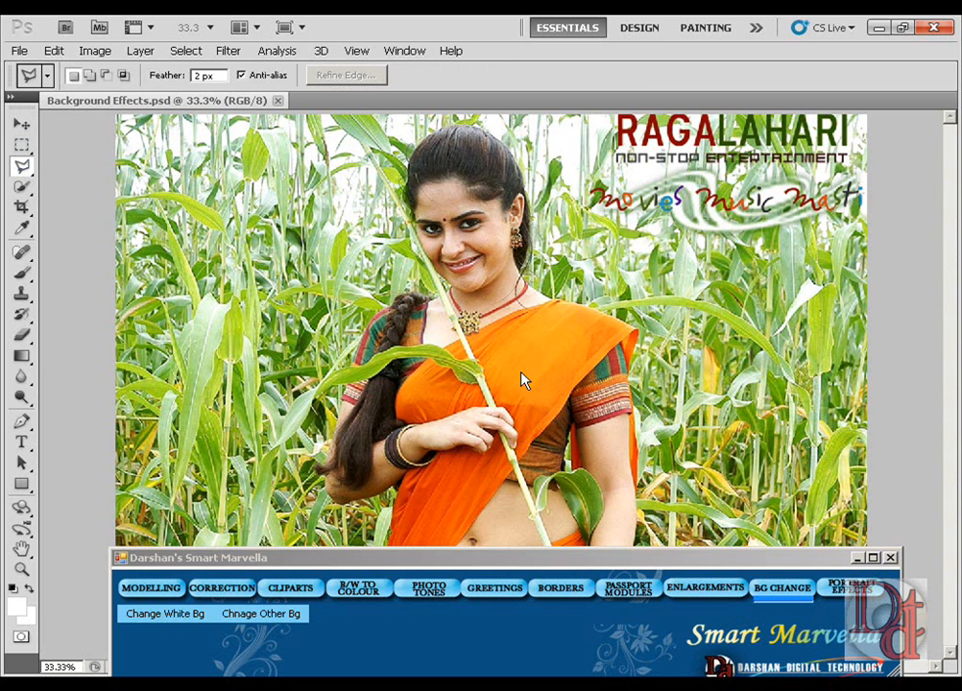
key("ctrl+plus")
key("ctrl+plus")
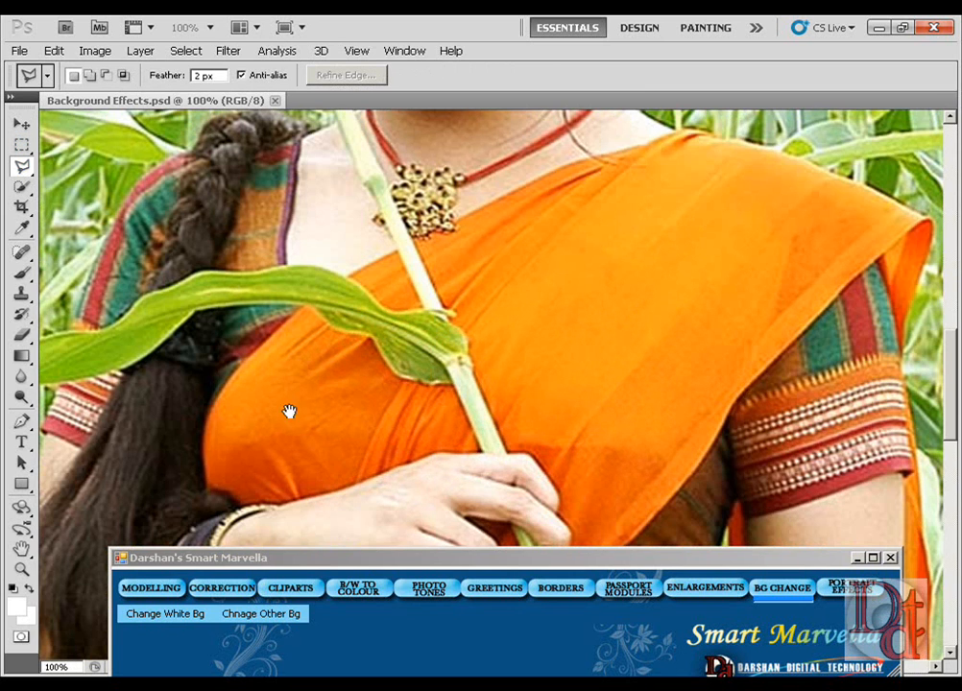
left_click_drag(290, 408, 440, 243)
scroll(430, 340, "down", 3)
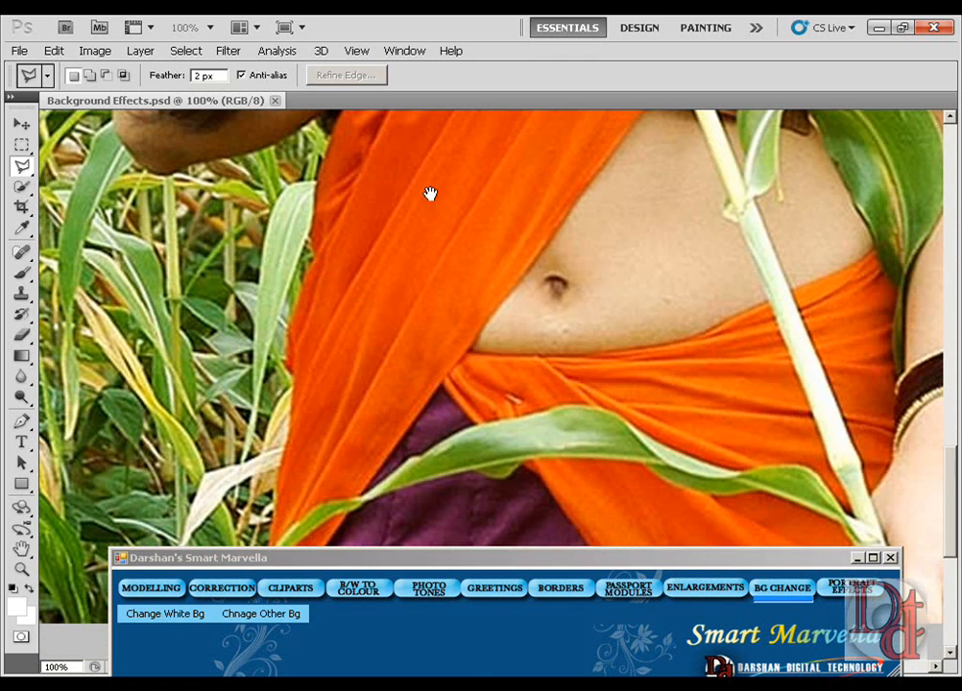
scroll(432, 187, "down", 3)
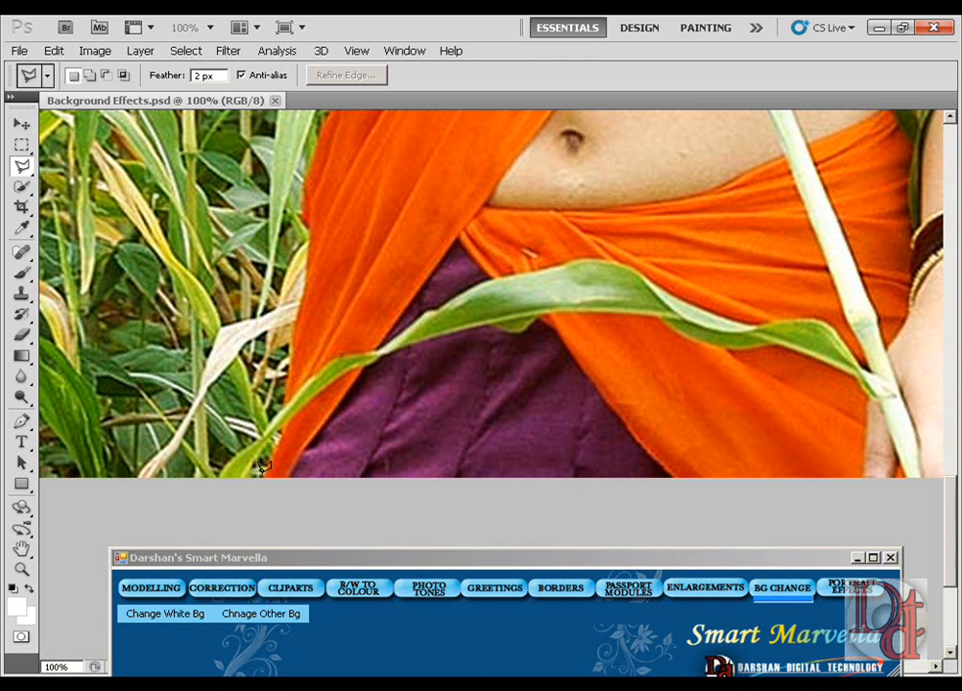
left_click(278, 423)
mouse_move(310, 181)
left_mouse_down()
mouse_move(354, 365)
mouse_move(355, 426)
left_mouse_up()
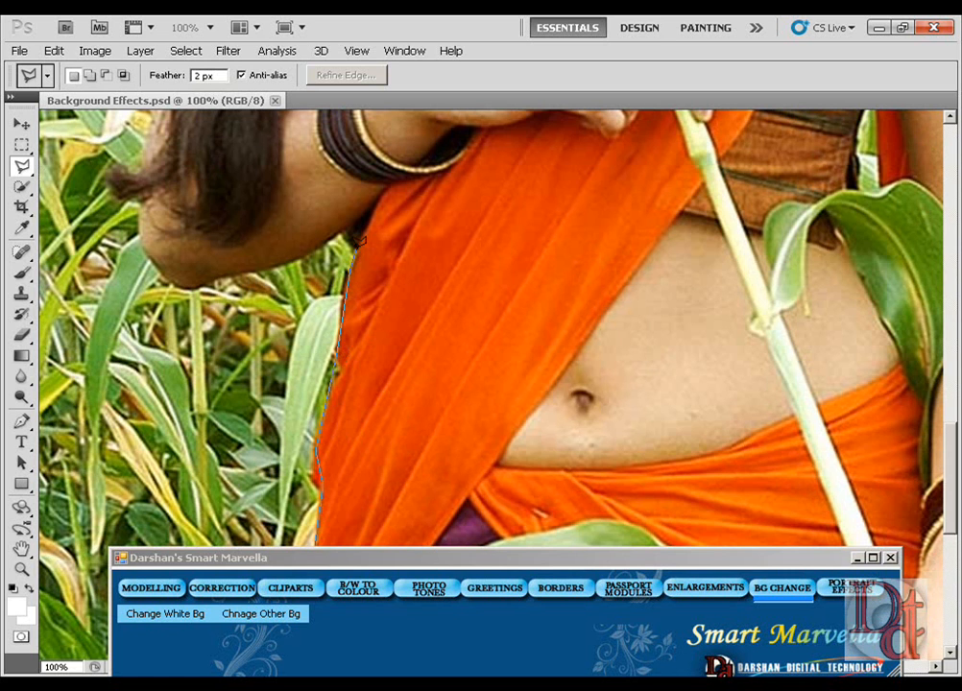
left_click(290, 258)
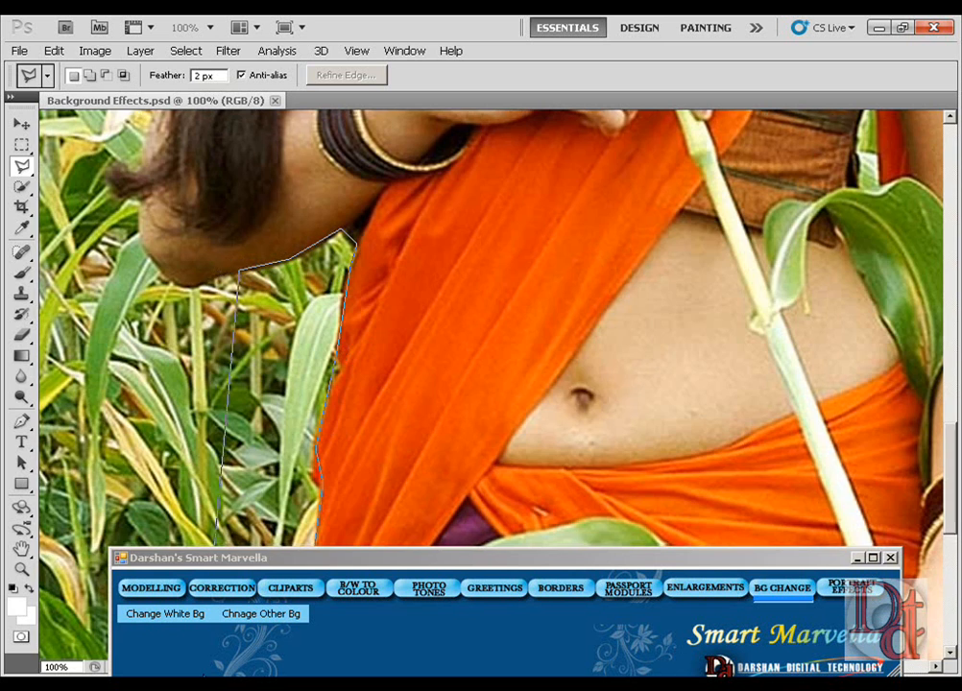
key("Return")
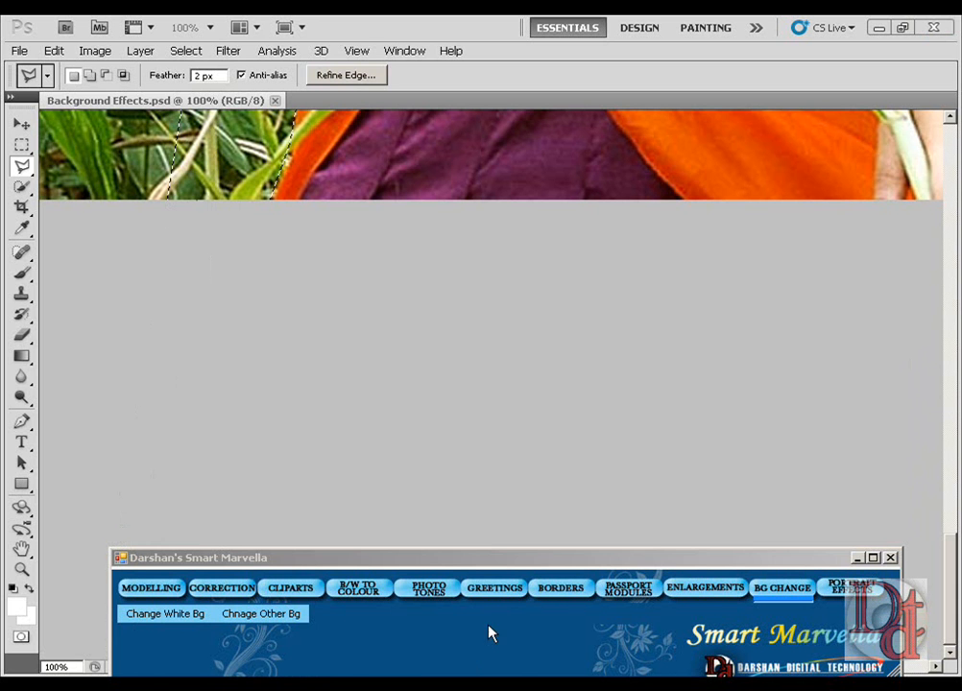
left_click_drag(464, 211, 466, 500)
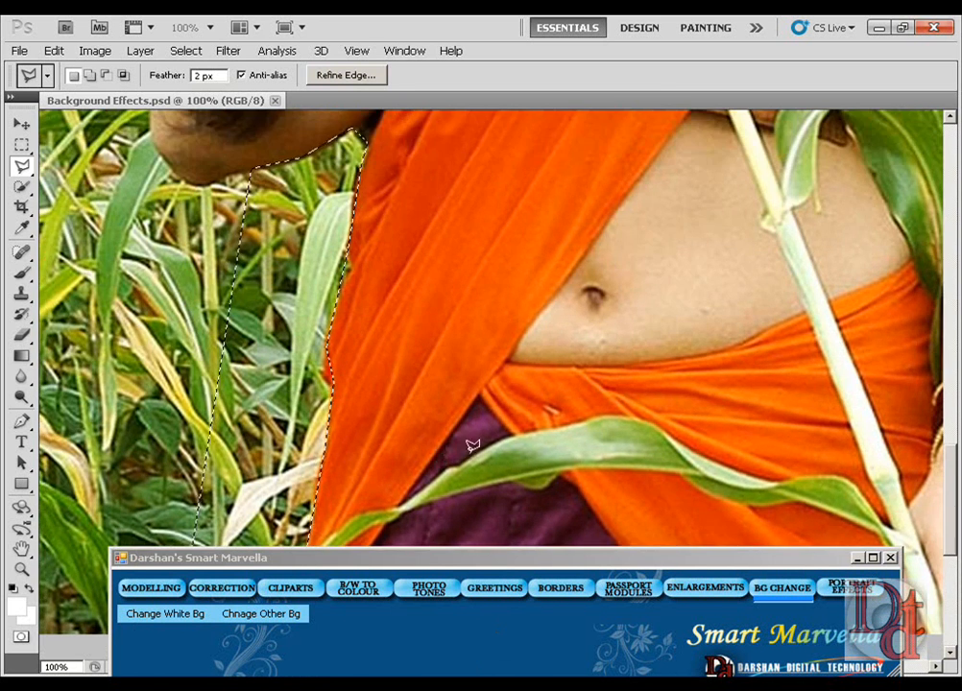
key("ctrl+d")
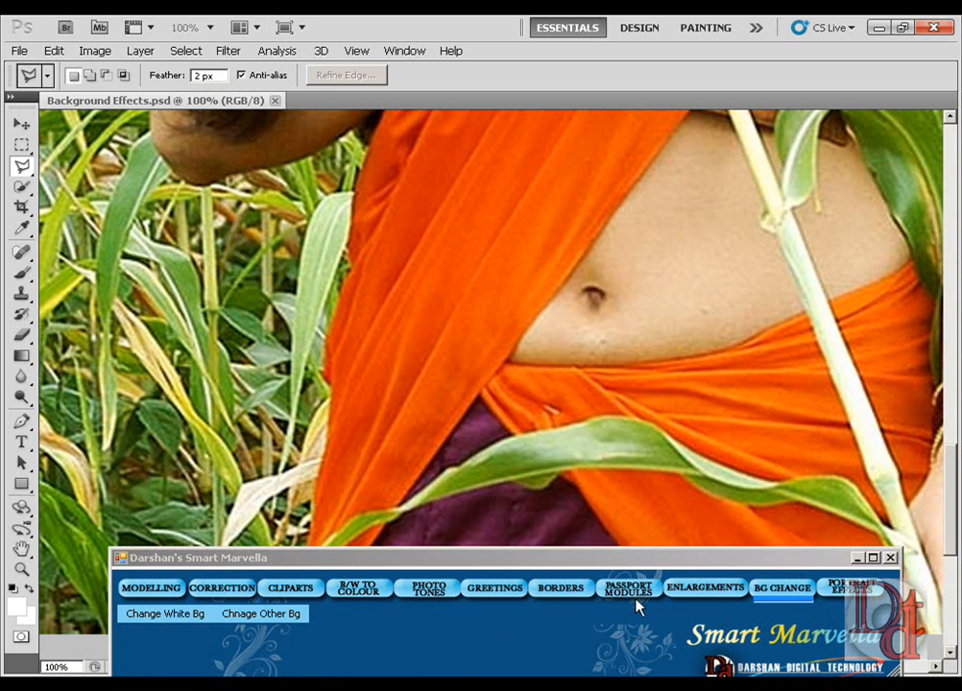
Move the Smart Marvella window down so it no longer covers the lower part of the portrait
left_click_drag(626, 559, 608, 513)
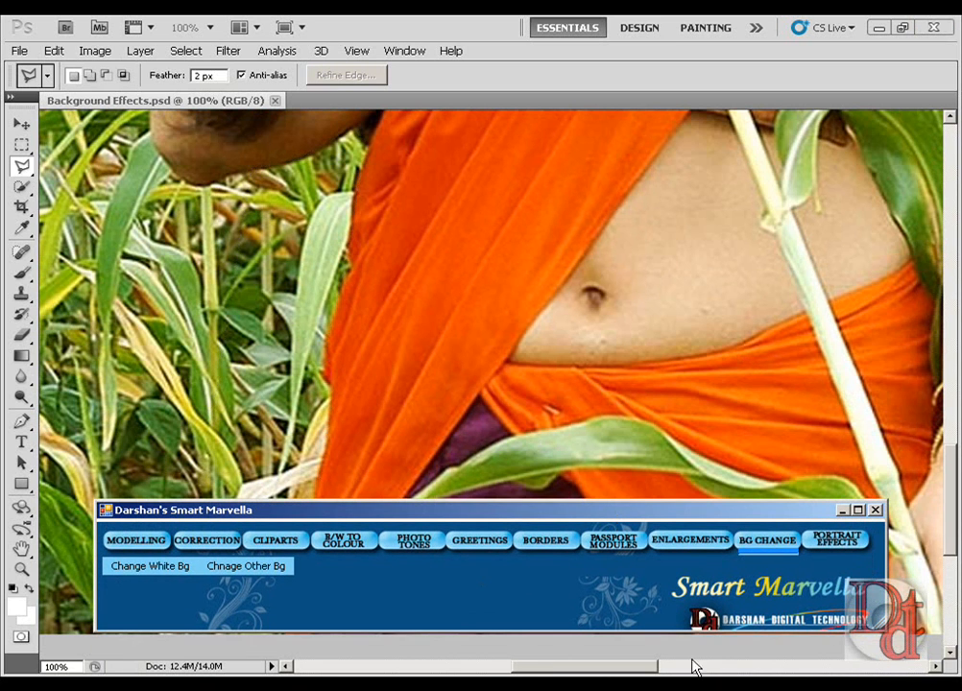
key("alt+Tab")
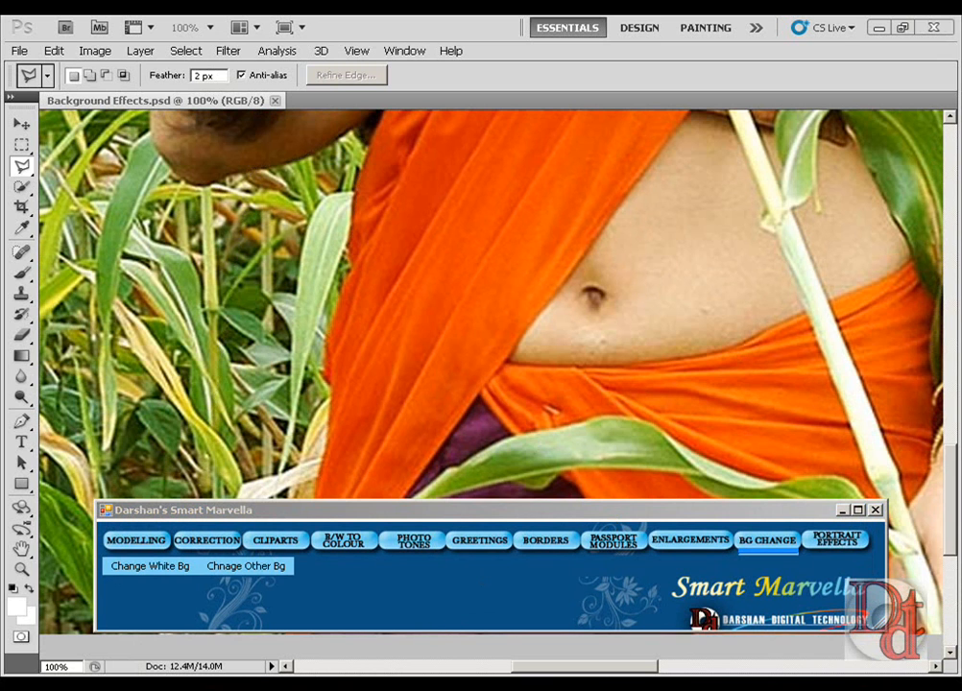
key("super")
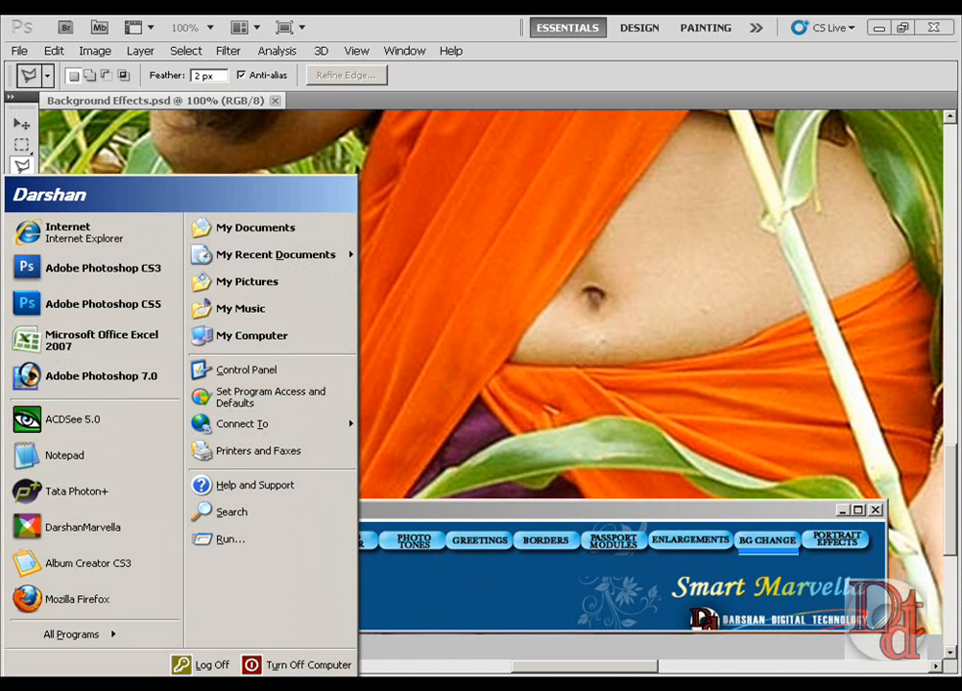
left_click(428, 662)
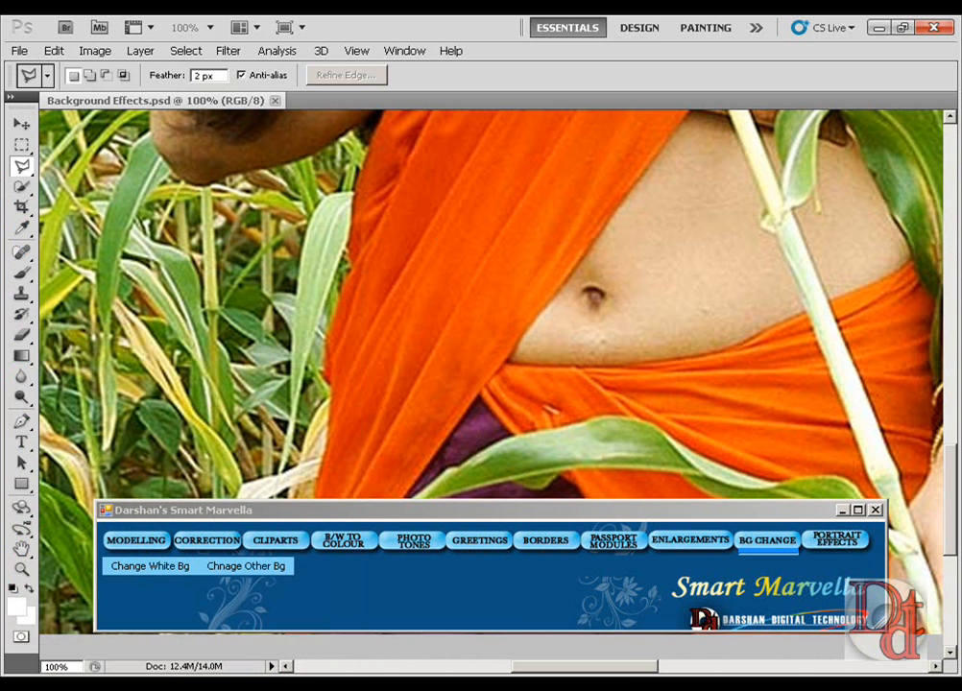
left_click_drag(572, 517, 557, 664)
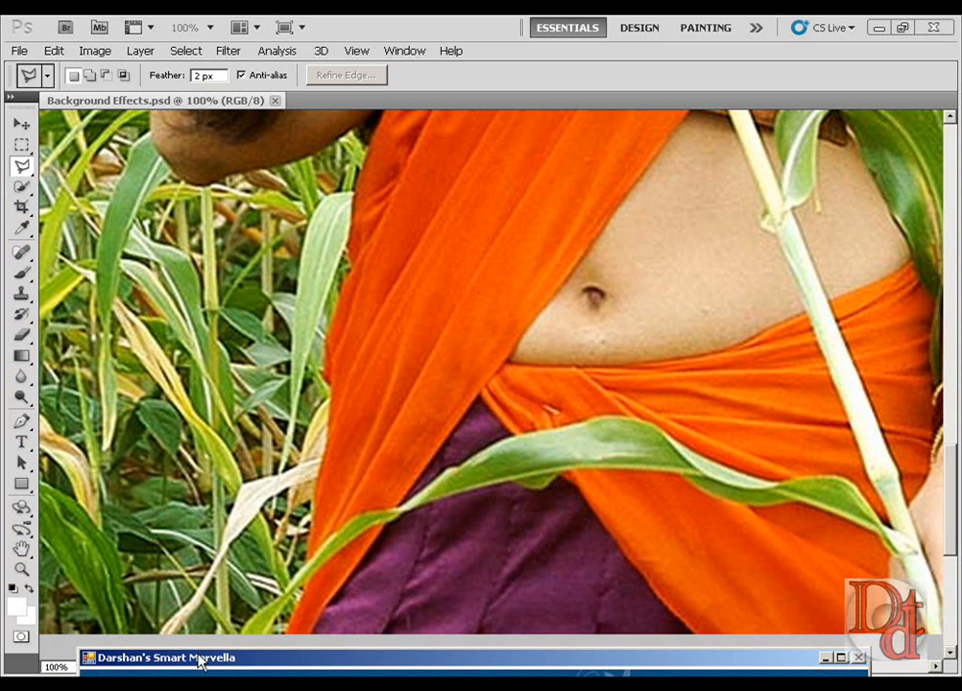
Begin a Polygonal Lasso outline at the sari's lower-left hem, tracing up the orange fabric and around the bent elbow
left_click(292, 639)
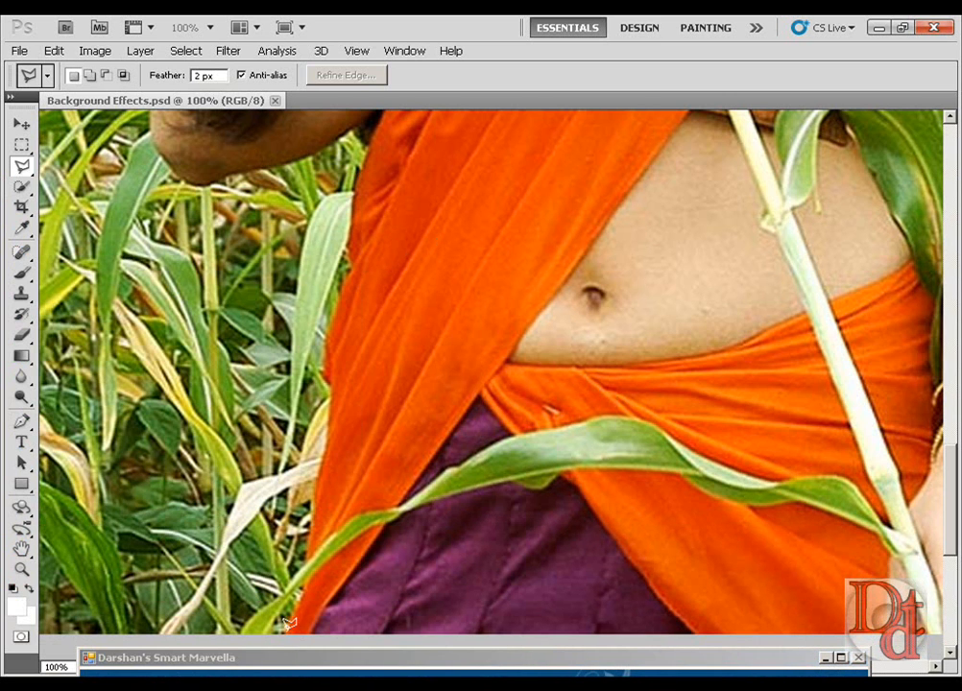
left_click(297, 601)
left_click_drag(370, 164, 371, 232)
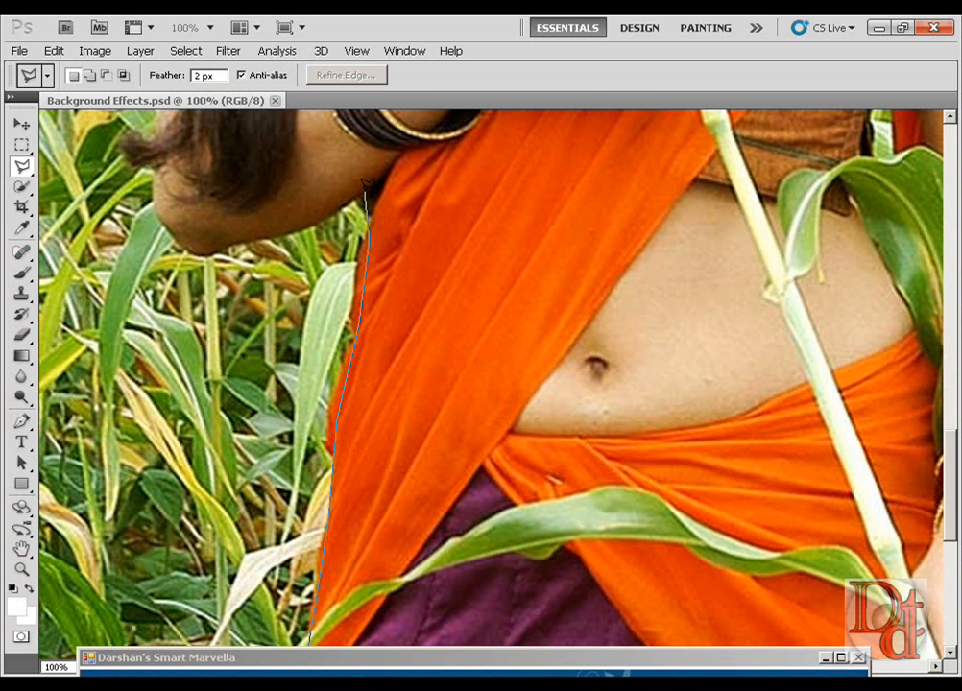
left_click(286, 234)
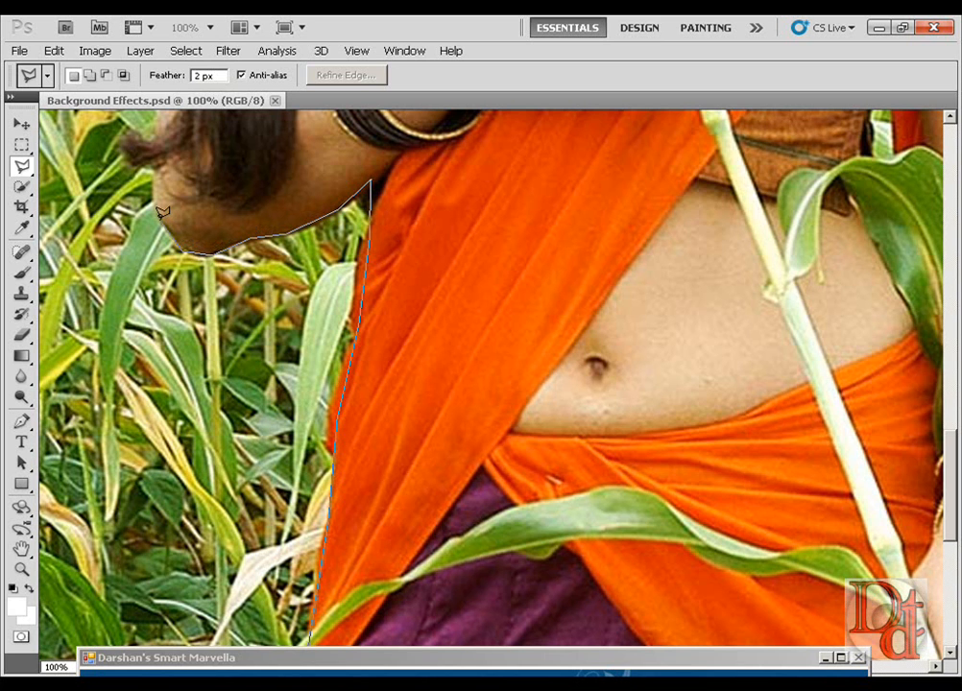
left_click_drag(161, 162, 128, 354)
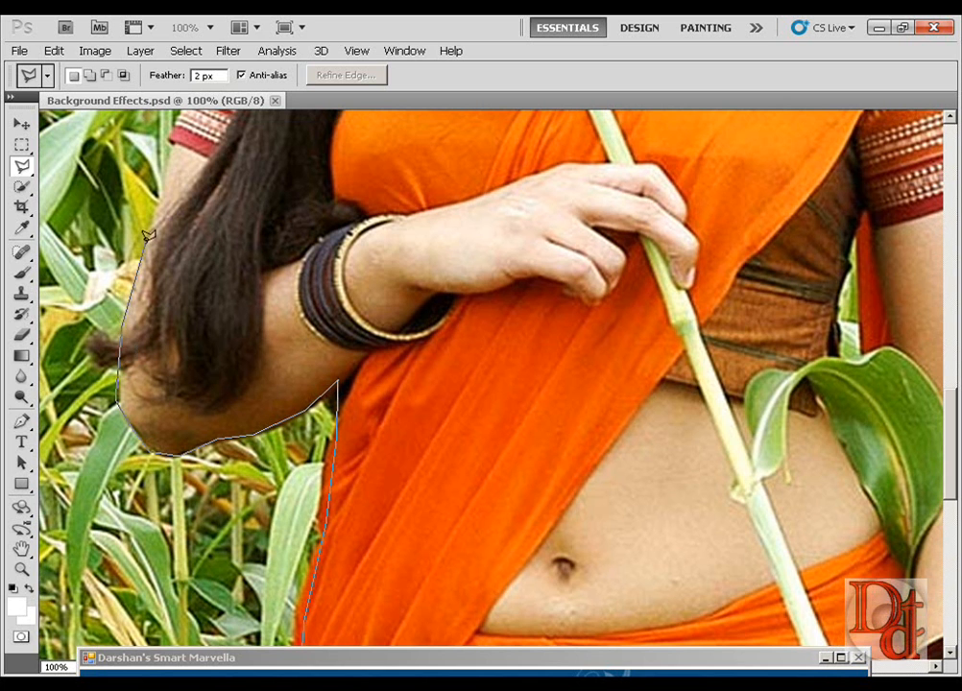
Continue the lasso outline up the upper arm, along the striped sleeve and shoulder to the top of the braid
left_click_drag(174, 134, 165, 449)
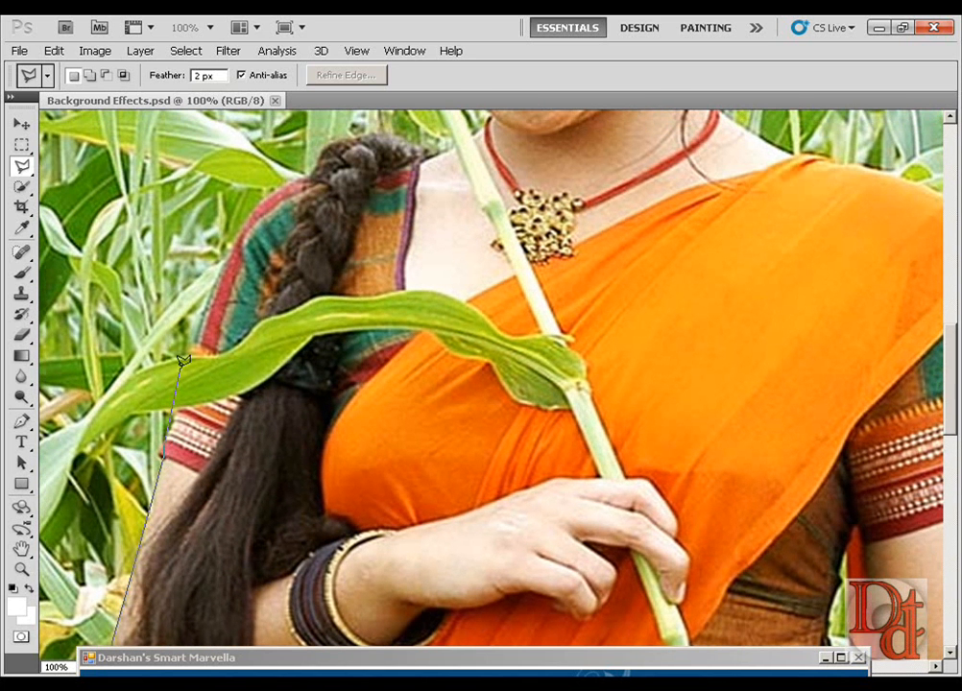
left_click(207, 298)
left_click(231, 240)
left_click(268, 189)
left_click(347, 136)
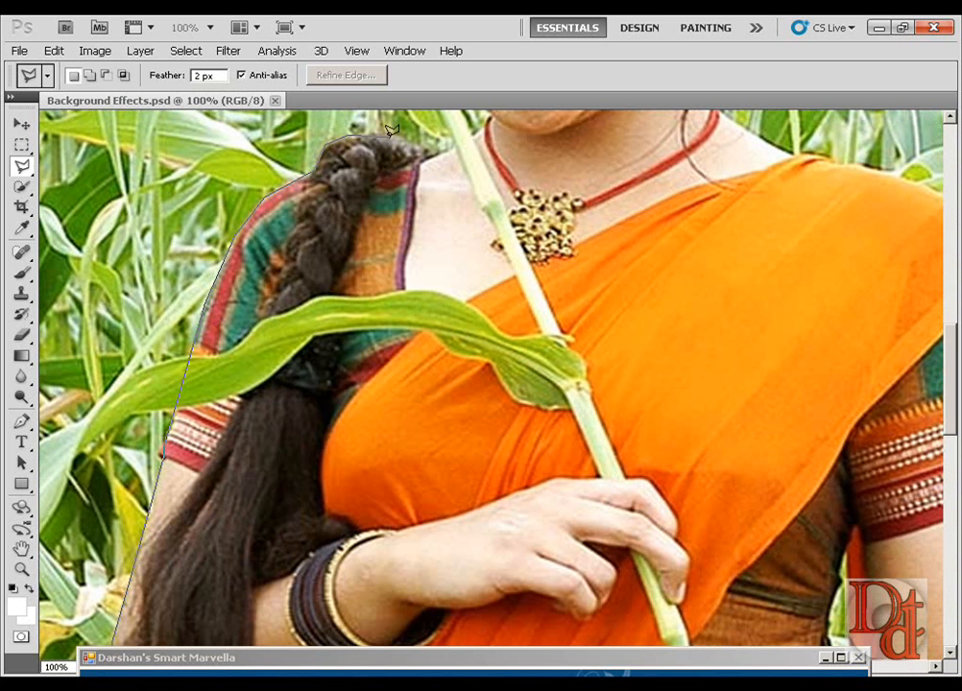
Extend the lasso outline across the shoulder to the neck, then along the chin and cheek up to the hairline
mouse_move(455, 151)
left_mouse_down()
mouse_move(337, 421)
mouse_move(333, 465)
left_mouse_up()
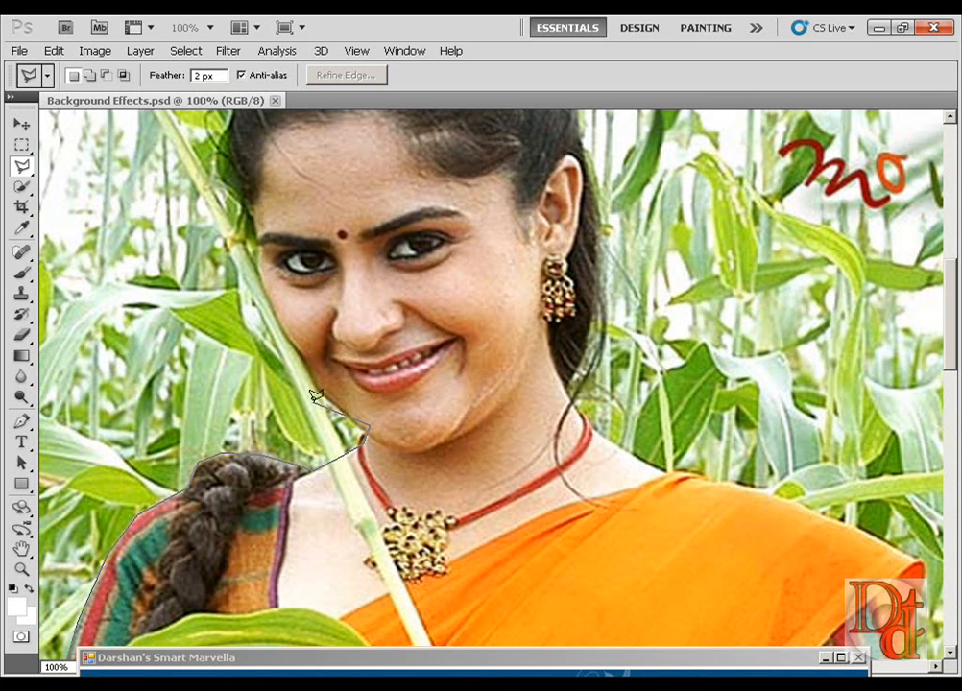
left_click(280, 330)
left_click_drag(254, 197, 238, 343)
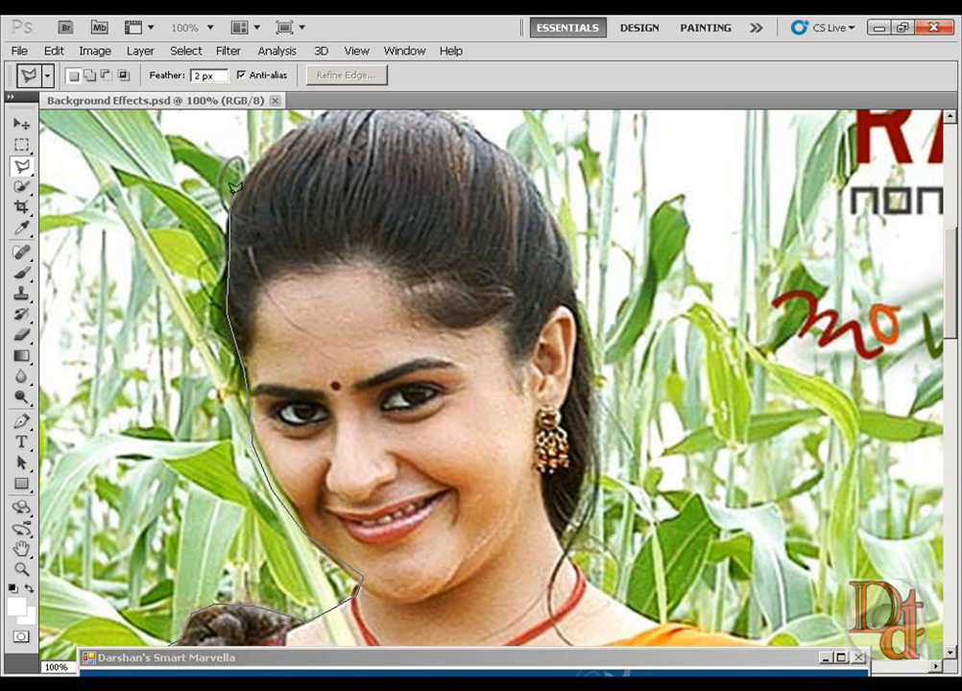
left_click_drag(201, 135, 177, 288)
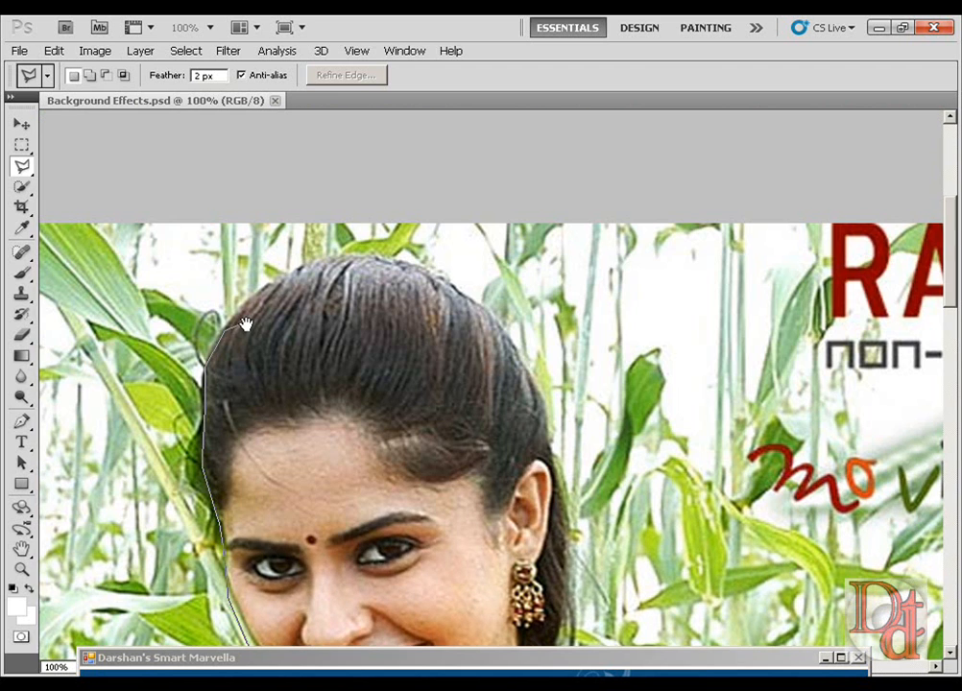
Trace the lasso outline over the top of the hair and down past the ear, removing the stray anchor point
left_click(299, 268)
left_click(428, 275)
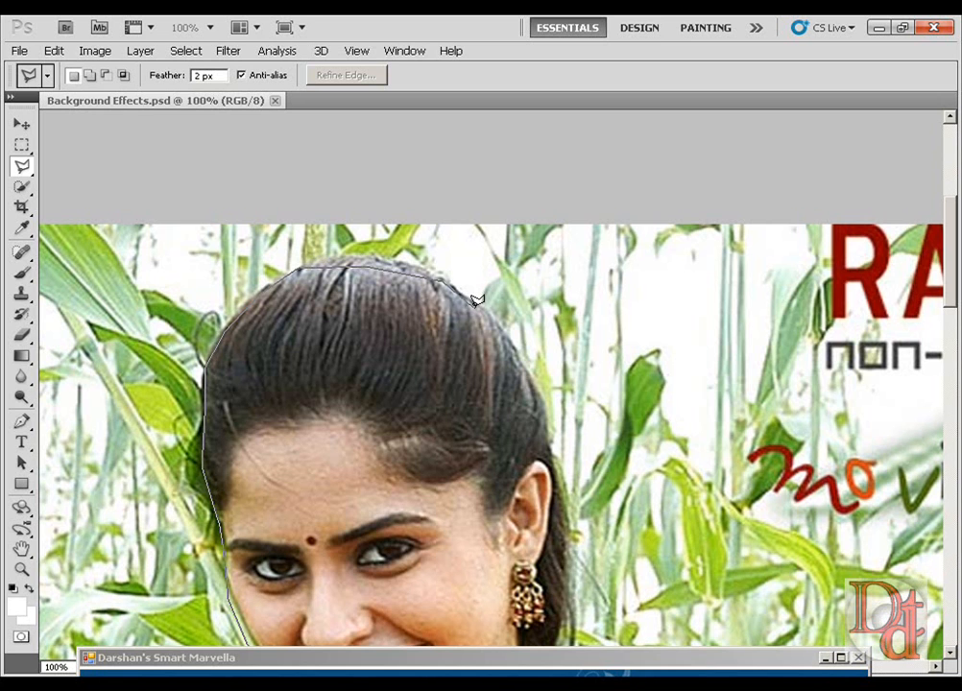
left_click(528, 360)
left_click(572, 506)
left_click(566, 574)
left_click(470, 252)
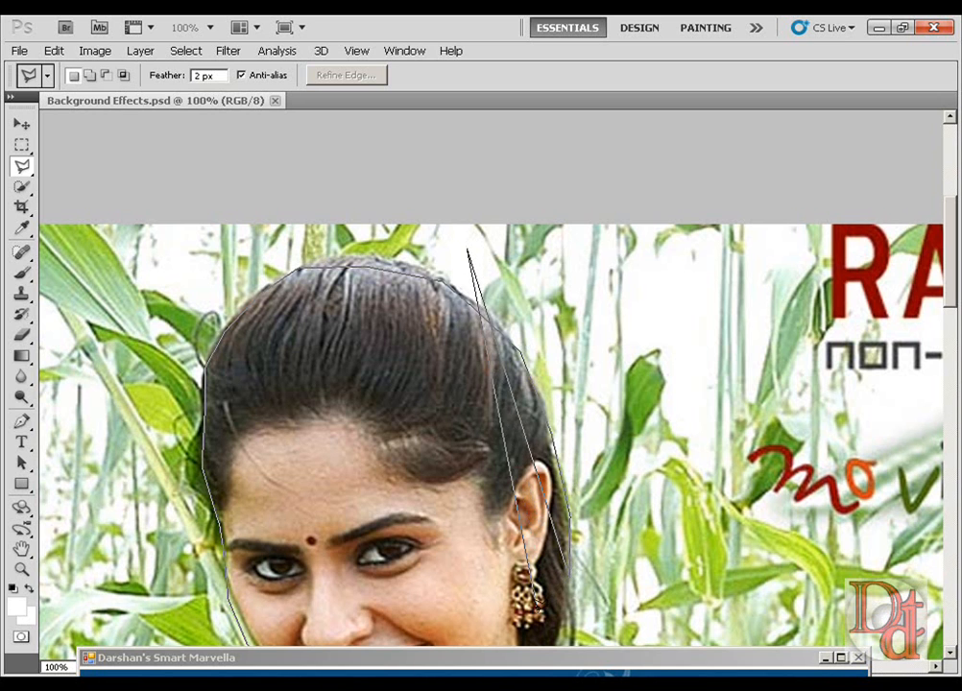
key("BackSpace")
Continue the lasso outline down the hair behind the earring, along the neck and across the orange sari shoulder
left_click_drag(555, 428, 498, 104)
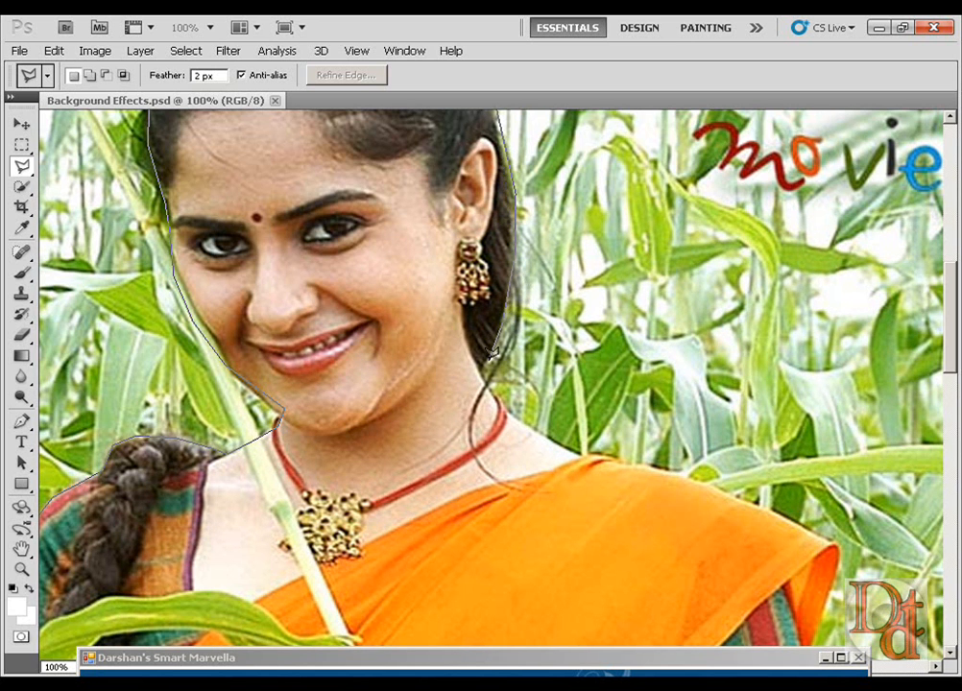
left_click(513, 415)
left_click(566, 444)
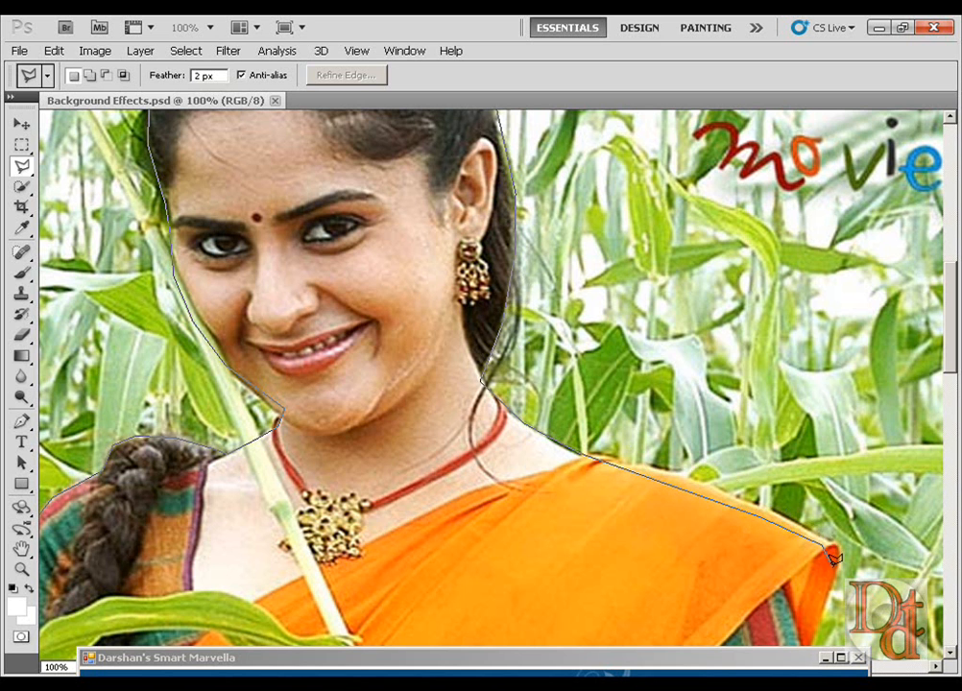
mouse_move(815, 633)
left_mouse_down()
mouse_move(761, 534)
mouse_move(681, 290)
left_mouse_up()
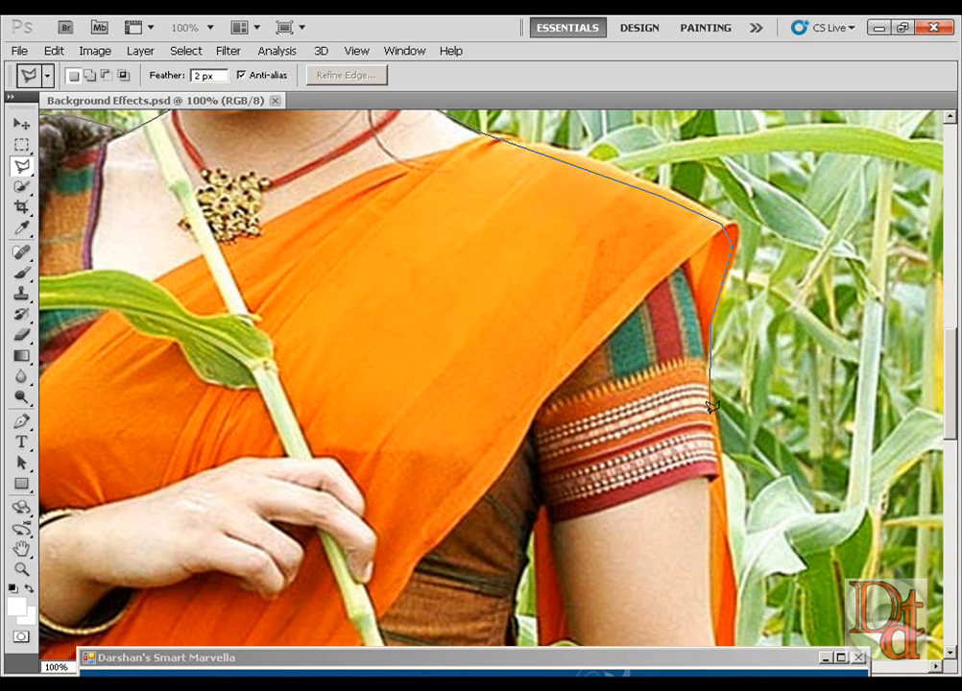
Continue the lasso outline down the sari edge past the striped sleeve and along the outside of the lowered arm
left_click(713, 369)
left_click(722, 478)
left_click(725, 552)
left_click_drag(734, 637, 591, 133)
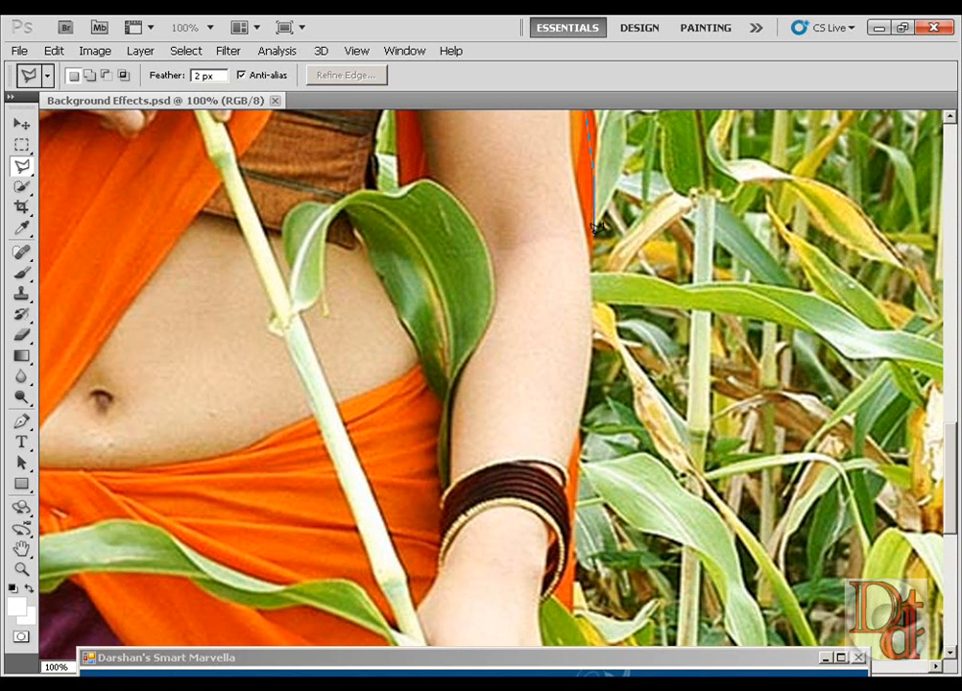
left_click(591, 277)
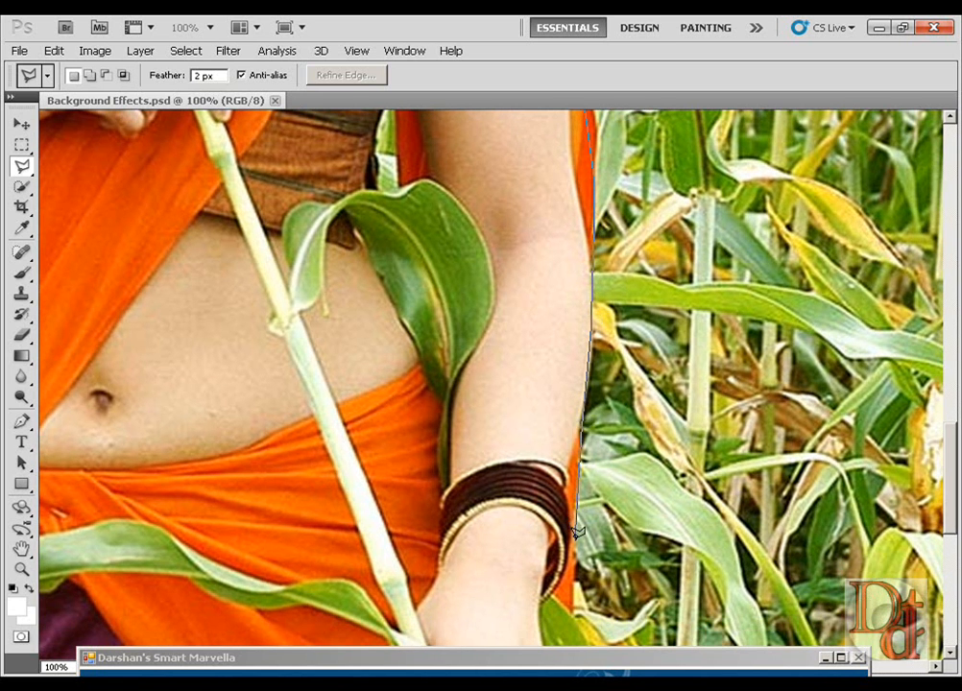
Extend the lasso outline past the bangles to the photo's lower edge and close the selection along it at the starting point
scroll(542, 492, "down", 6)
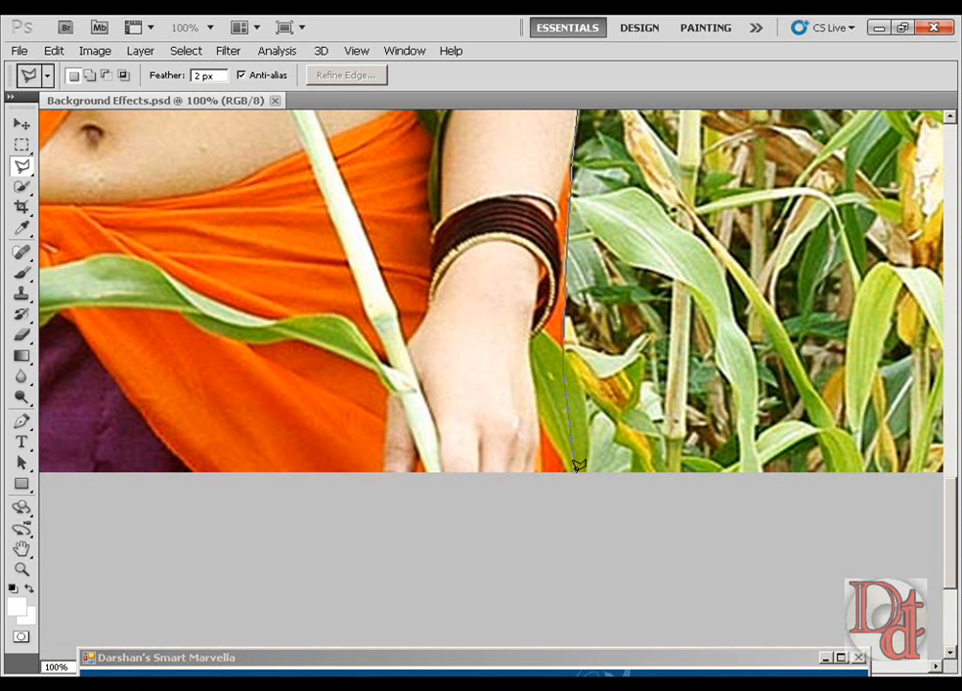
left_click(578, 465)
scroll(290, 365, "left", 10)
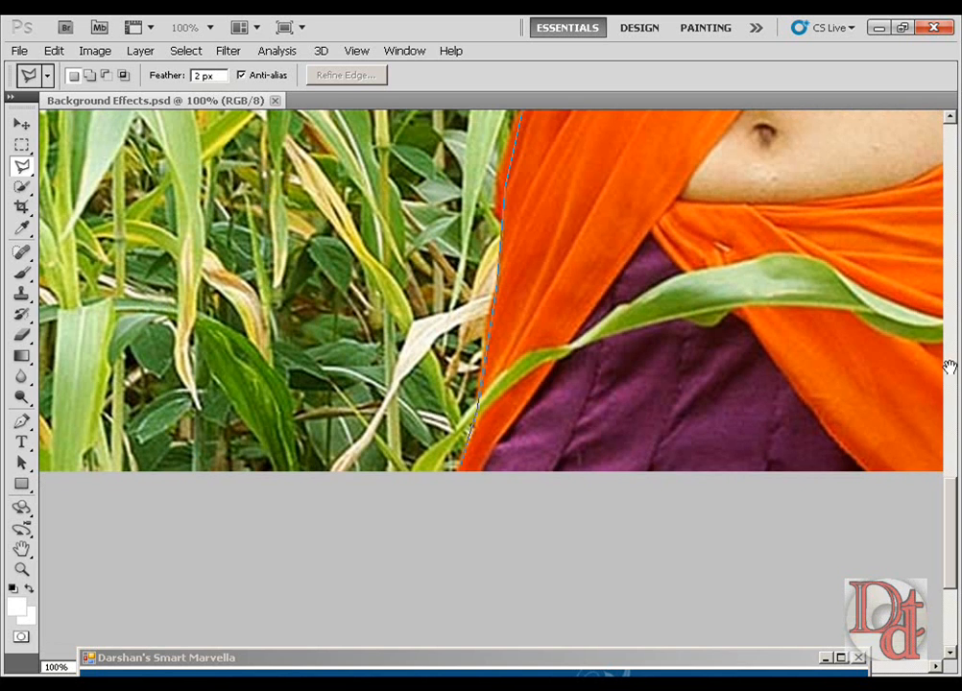
left_click(461, 465)
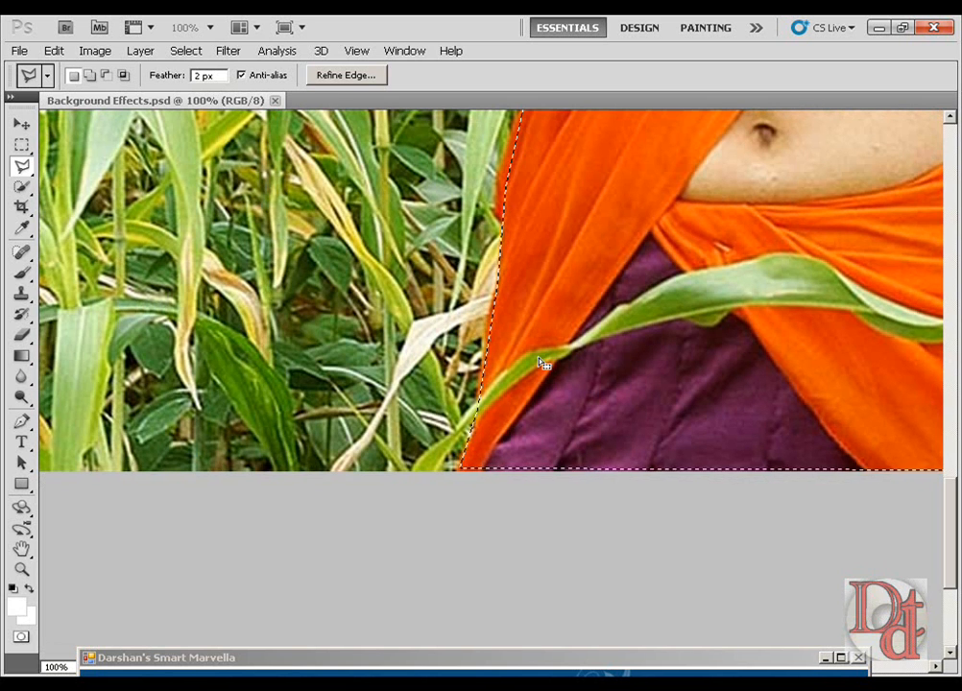
Run Smart Marvella's Chnage Other Bg action on the selected woman and move the Refine Mask dialog off the figure
left_click_drag(559, 247, 461, 581)
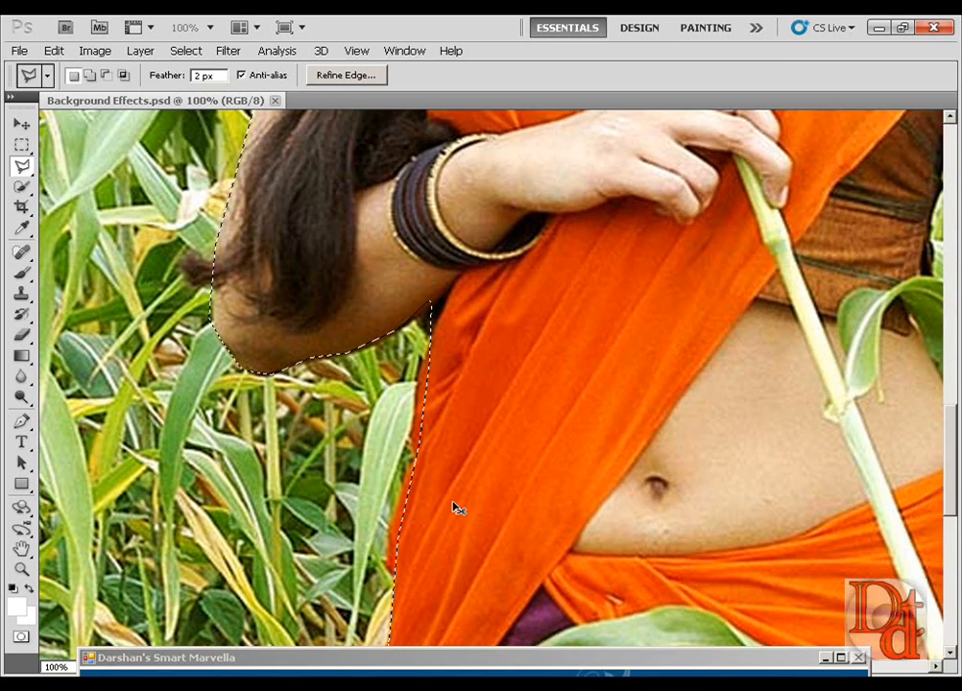
key("ctrl+minus")
key("ctrl+minus")
key("ctrl+minus")
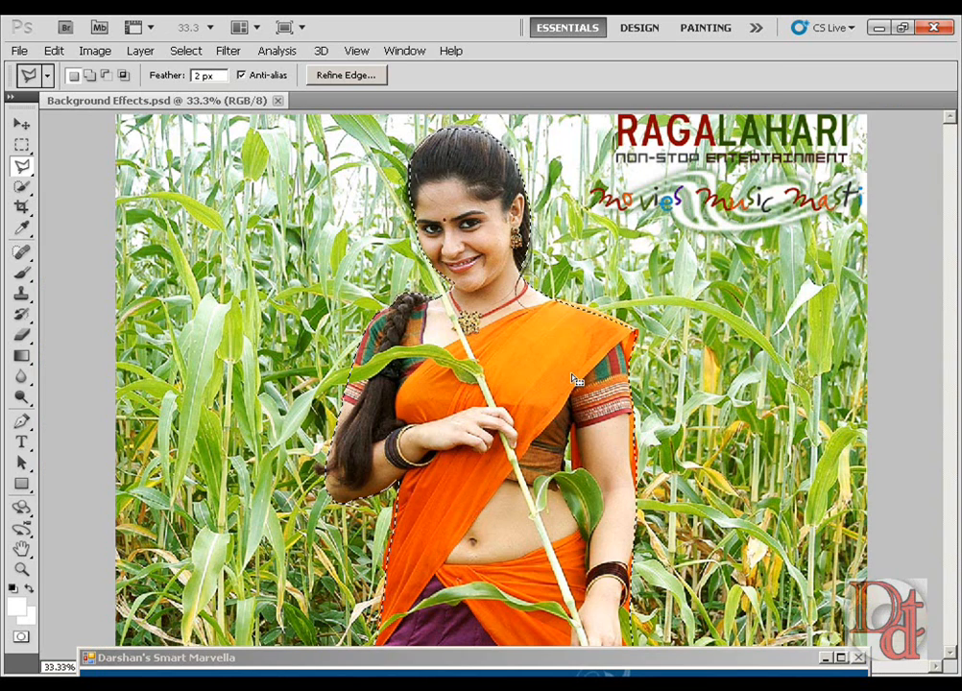
double_click(498, 660)
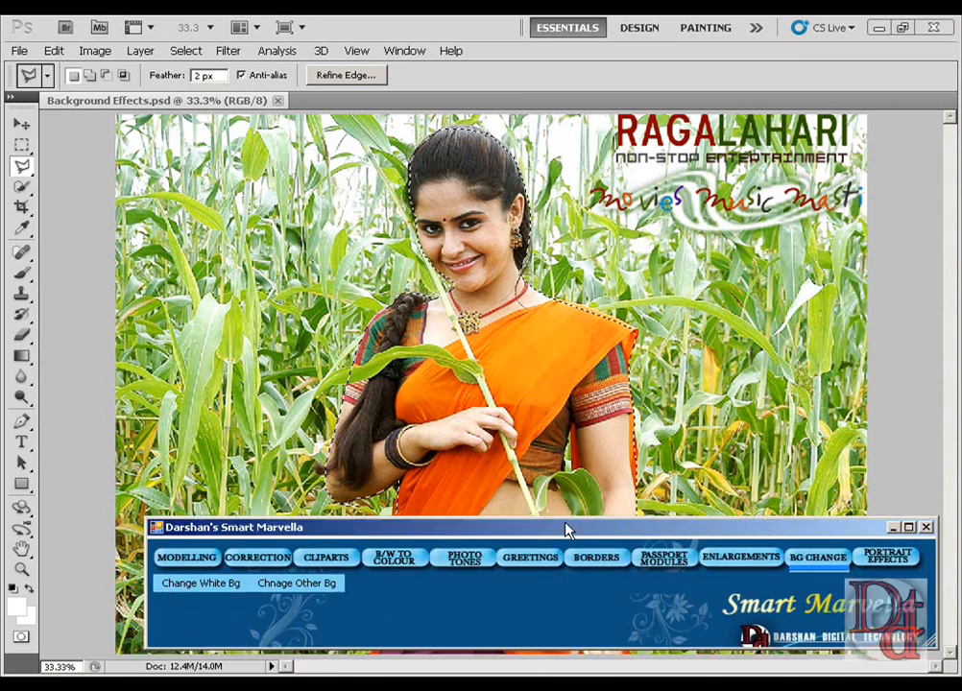
left_click_drag(564, 526, 543, 541)
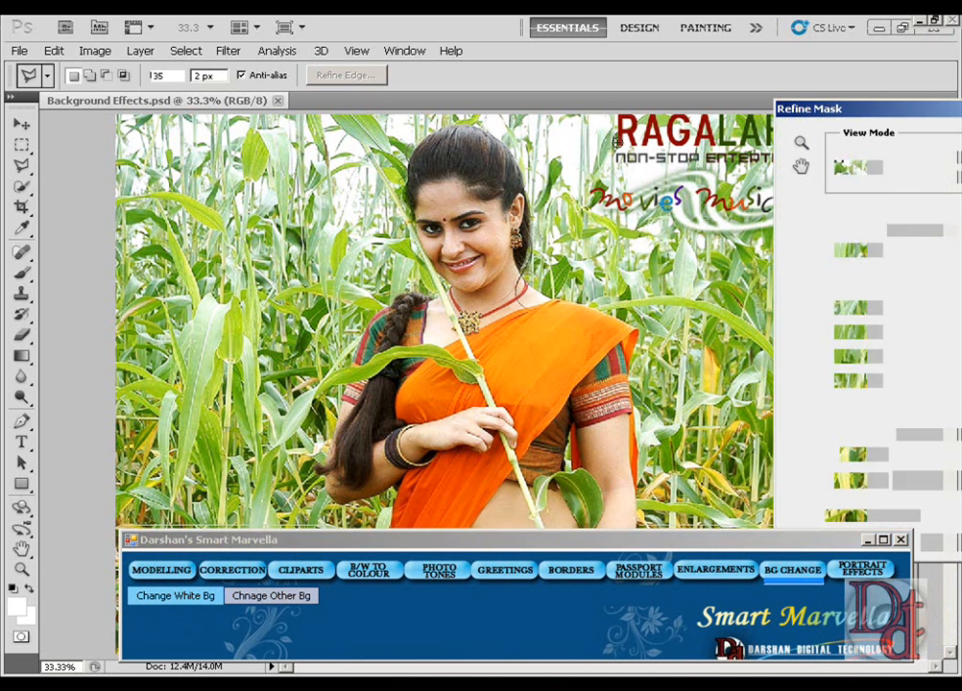
left_click_drag(868, 111, 961, 126)
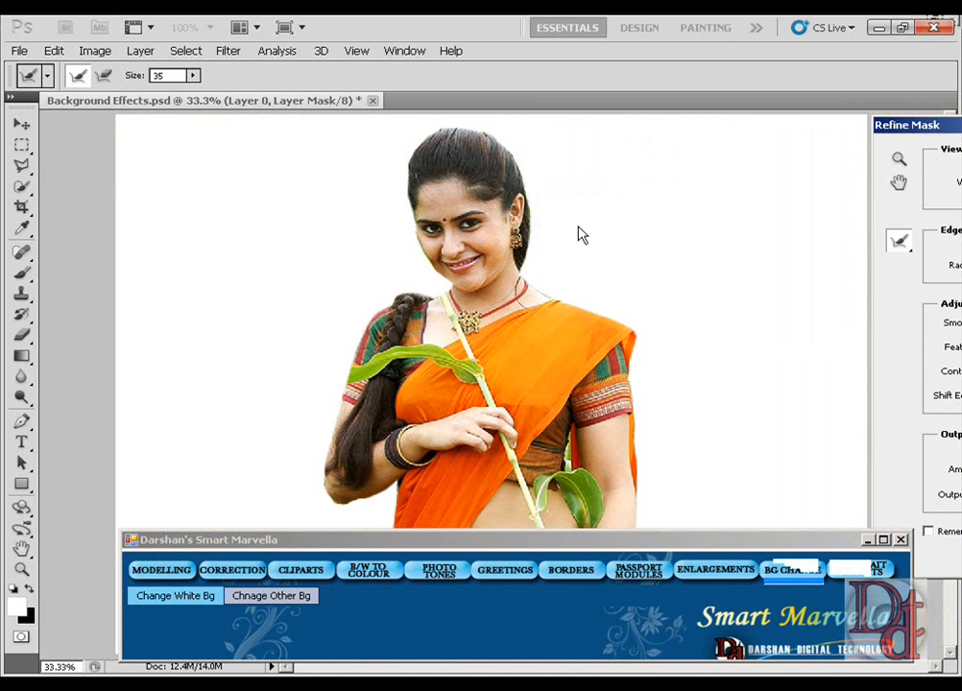
Enlarge the refine brush to 40 and paint over the loose hair tip of the braid beside the elbow
key("ctrl+plus")
key("ctrl+plus")
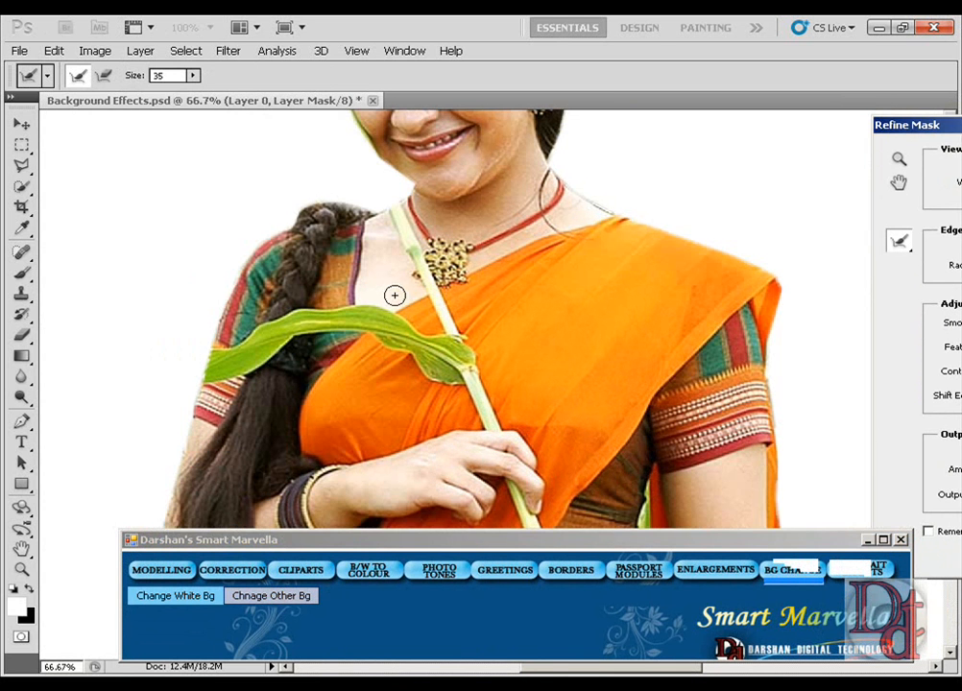
mouse_move(300, 347)
left_mouse_down()
mouse_move(474, 230)
mouse_move(464, 212)
left_mouse_up()
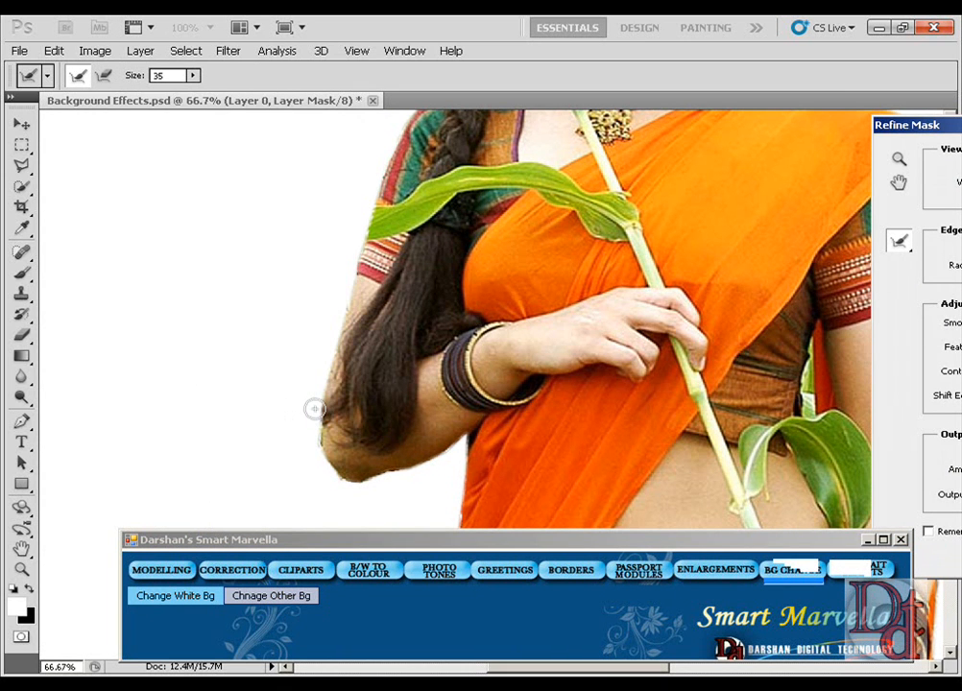
left_click(314, 409)
key("bracketright")
mouse_move(313, 404)
left_mouse_down()
mouse_move(301, 411)
mouse_move(305, 391)
left_mouse_up()
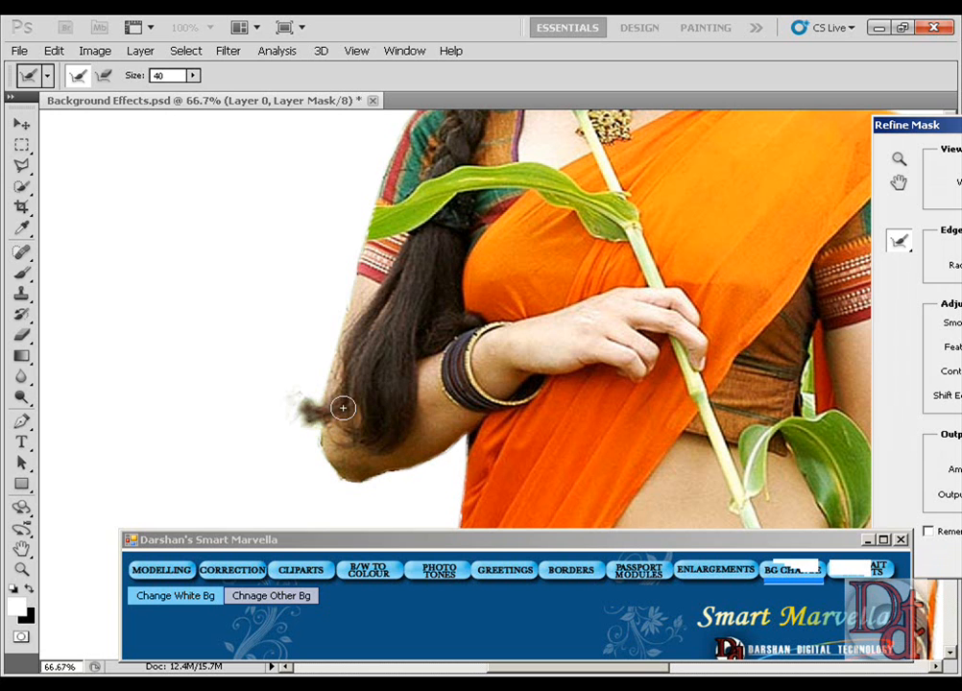
Refine the mask around the head by painting along the hairline, over the crown and down the hair behind the ear
mouse_move(331, 304)
left_mouse_down()
mouse_move(266, 502)
mouse_move(280, 486)
left_mouse_up()
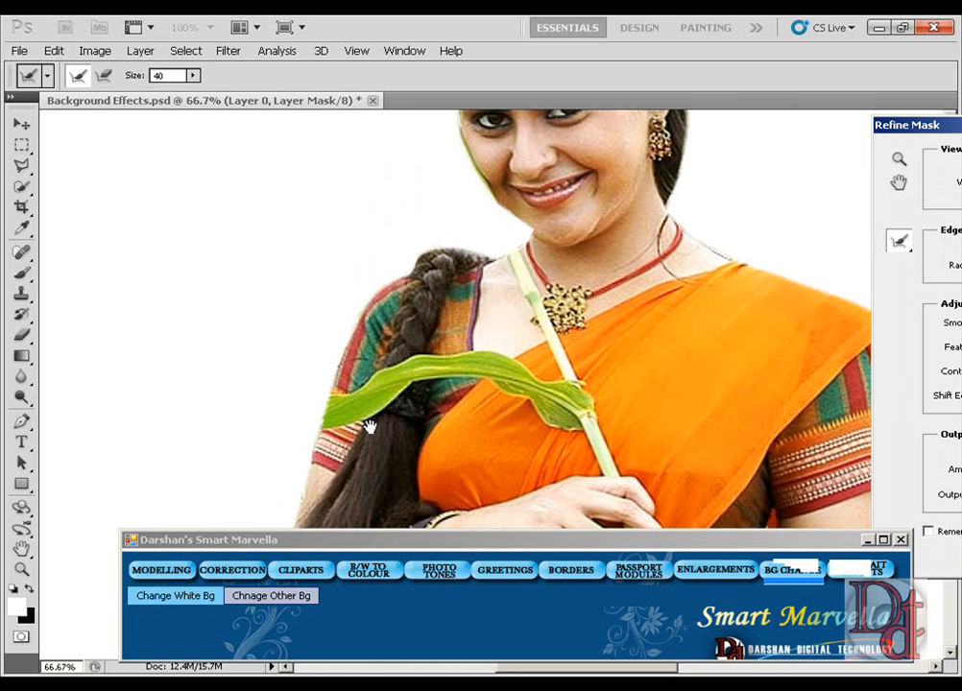
left_click_drag(462, 275, 387, 361)
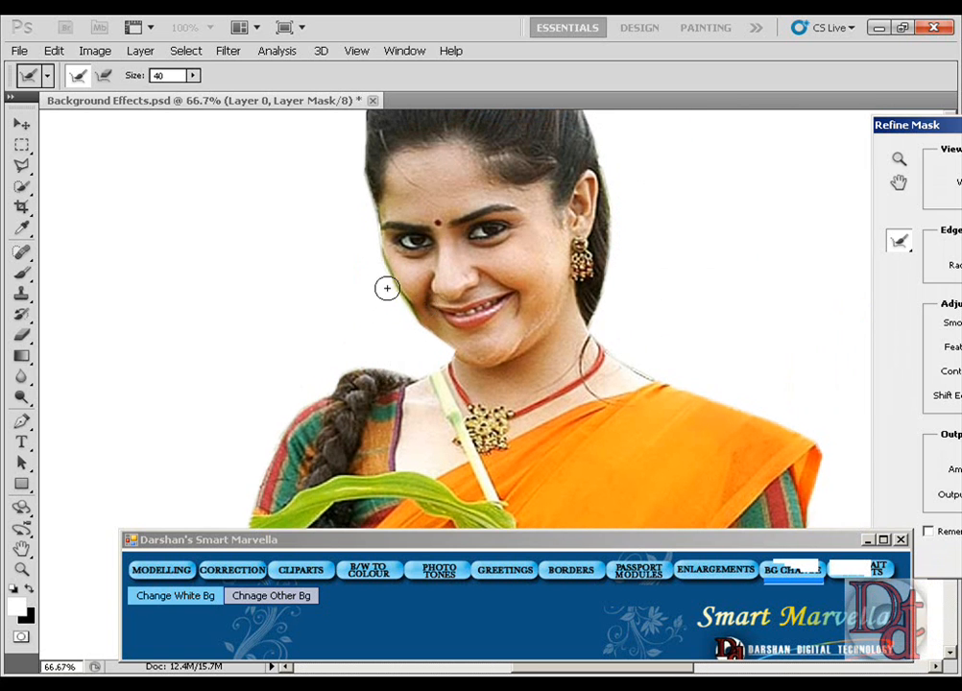
mouse_move(374, 198)
left_mouse_down()
mouse_move(366, 317)
mouse_move(328, 245)
mouse_move(337, 215)
mouse_move(362, 193)
mouse_move(351, 229)
mouse_move(358, 262)
left_mouse_up()
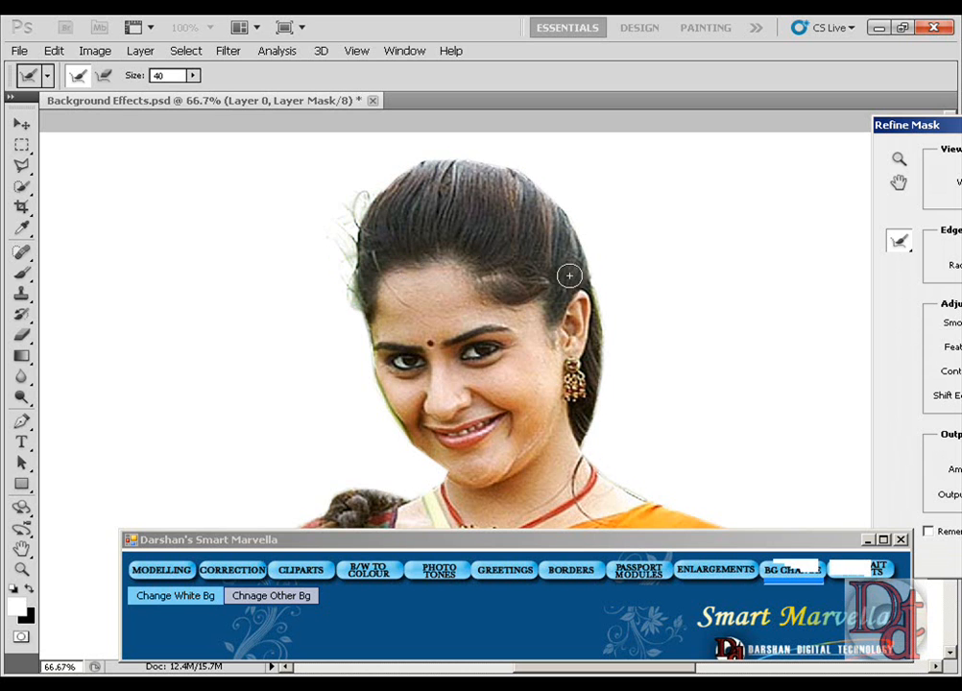
mouse_move(415, 153)
left_mouse_down()
mouse_move(496, 161)
mouse_move(552, 187)
mouse_move(625, 257)
left_mouse_up()
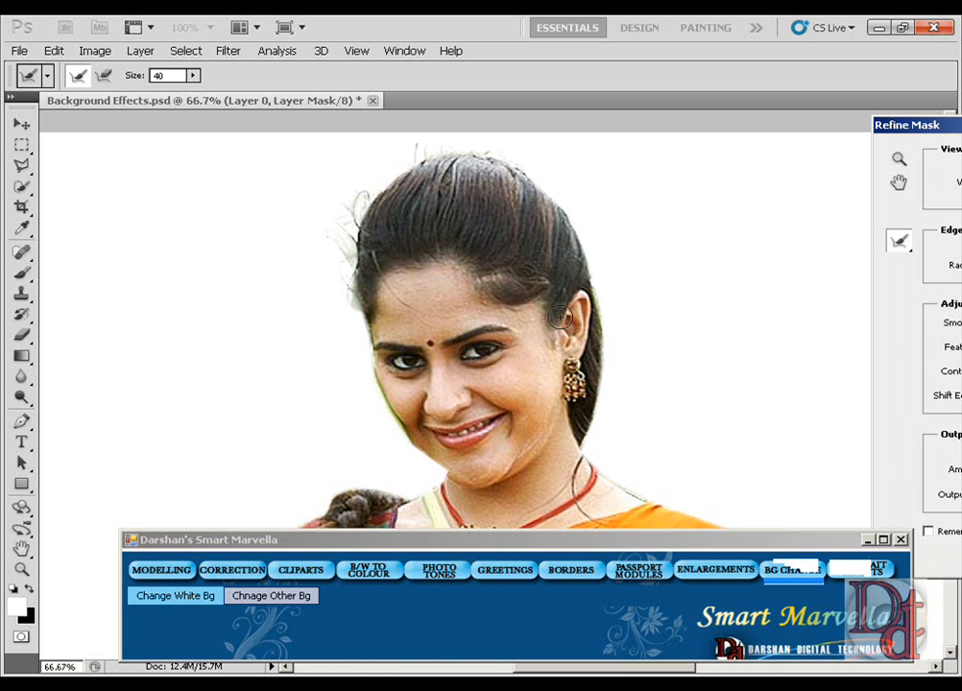
left_click_drag(610, 351, 592, 422)
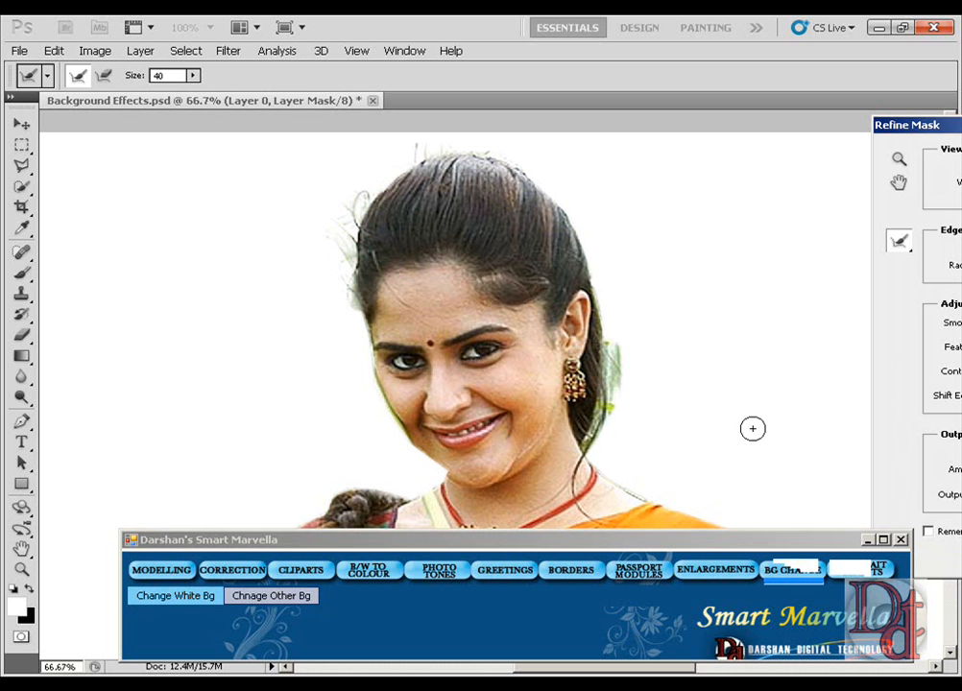
Refine the mask edge along the orange sari shoulder and apply the Refine Mask settings
left_click_drag(671, 325, 569, 341)
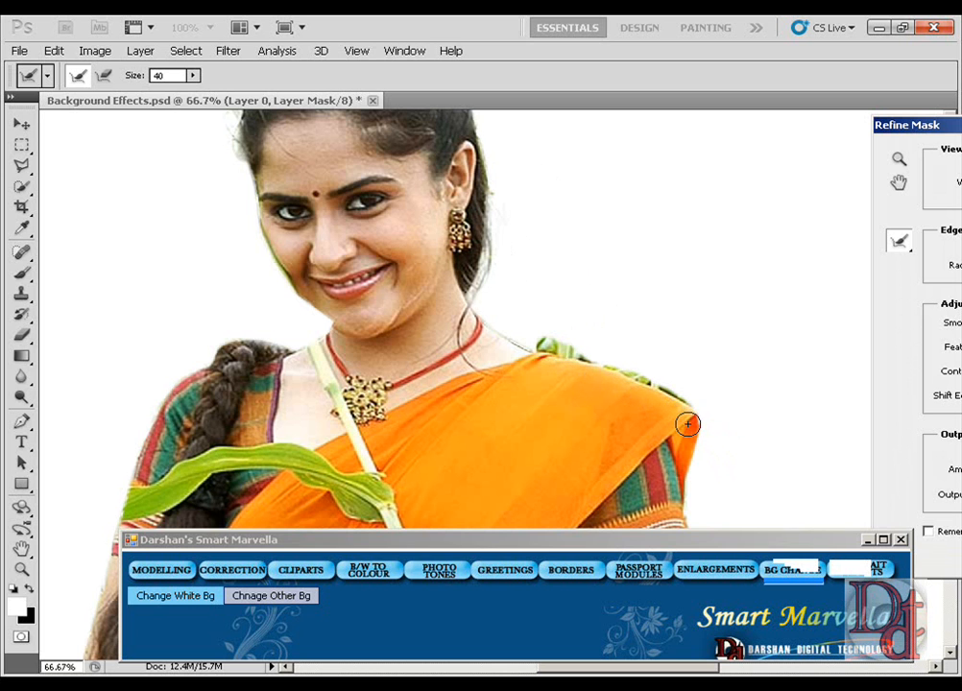
left_click_drag(707, 402, 654, 354)
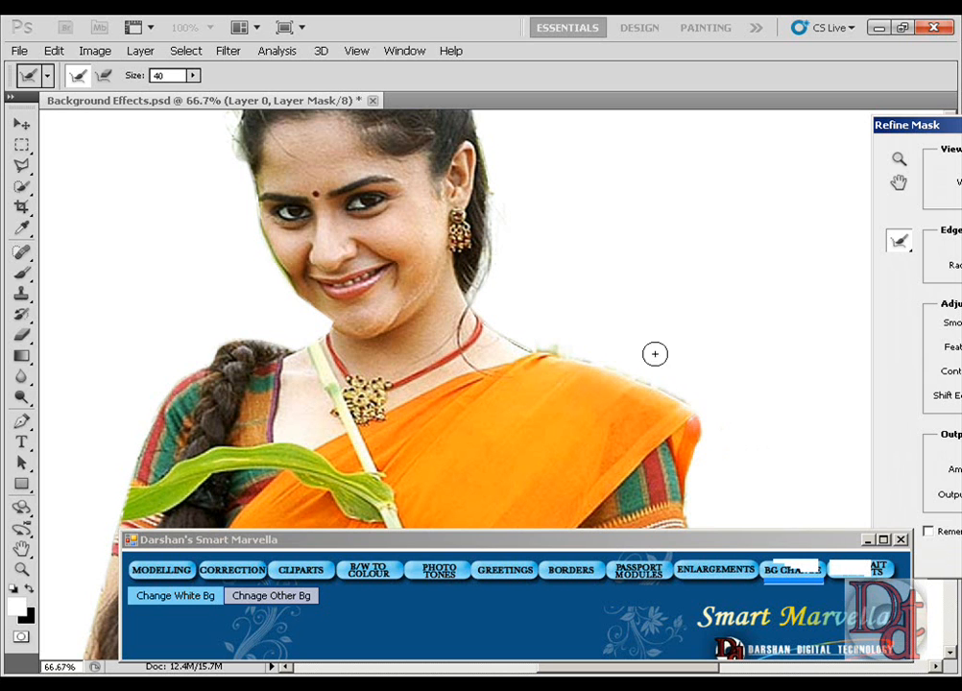
left_click_drag(619, 226, 679, 390)
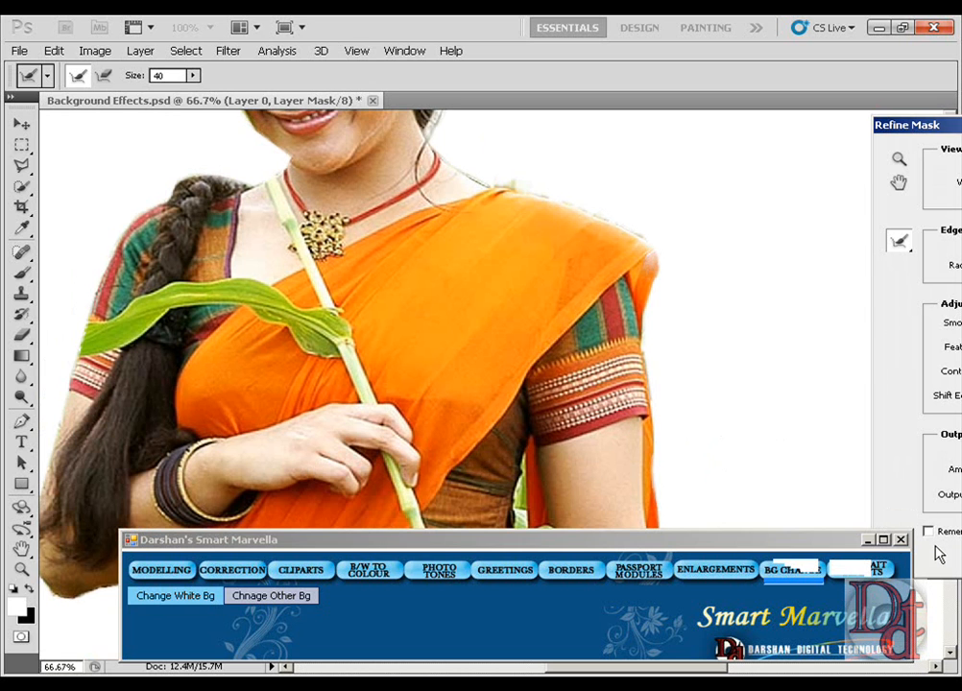
key("Return")
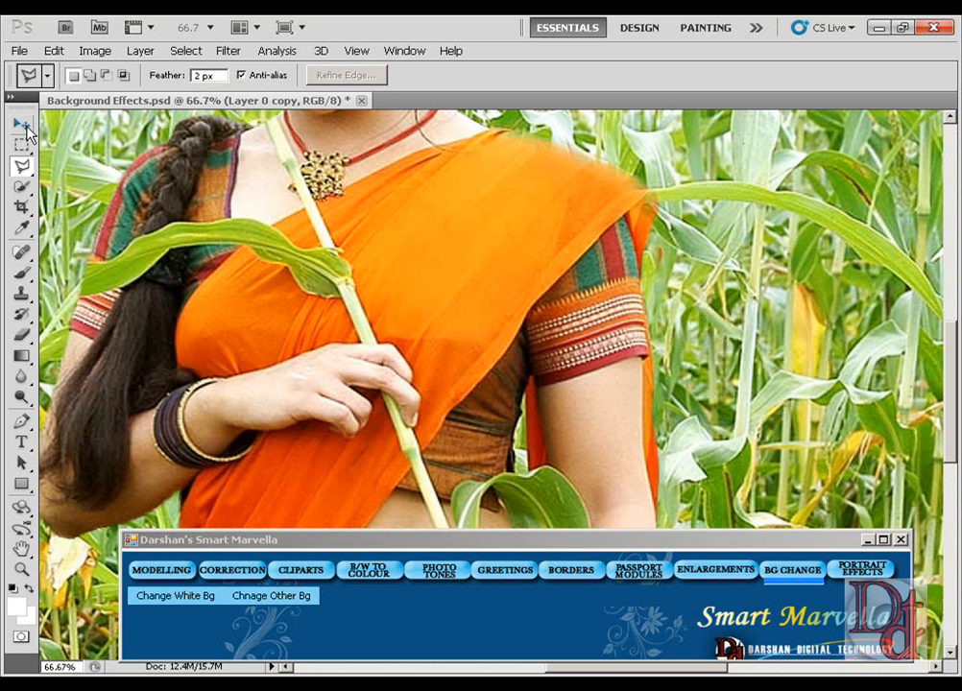
Shift the cut-out woman slightly over the cornfield with the Move tool and close Background Effects.psd
left_click(26, 131)
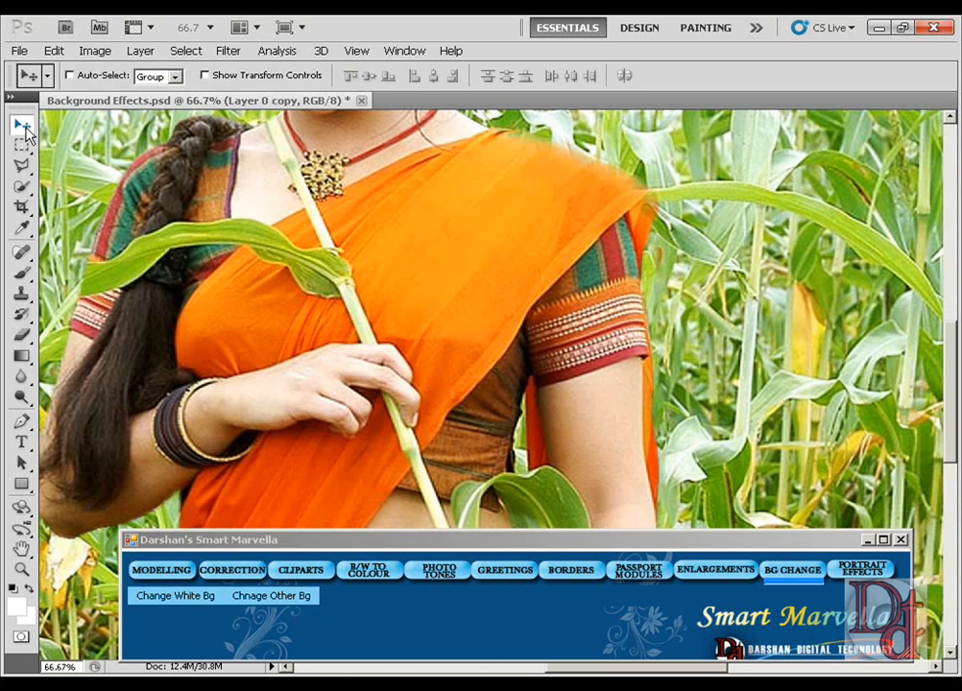
key("ctrl+minus")
left_click_drag(509, 257, 488, 243)
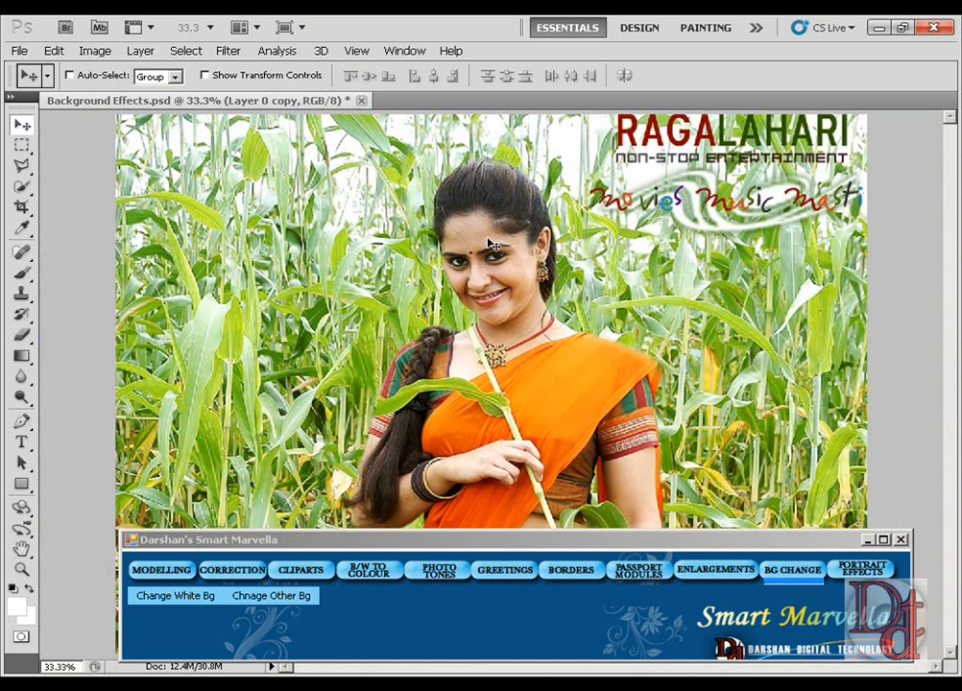
left_click(362, 101)
left_click(495, 294)
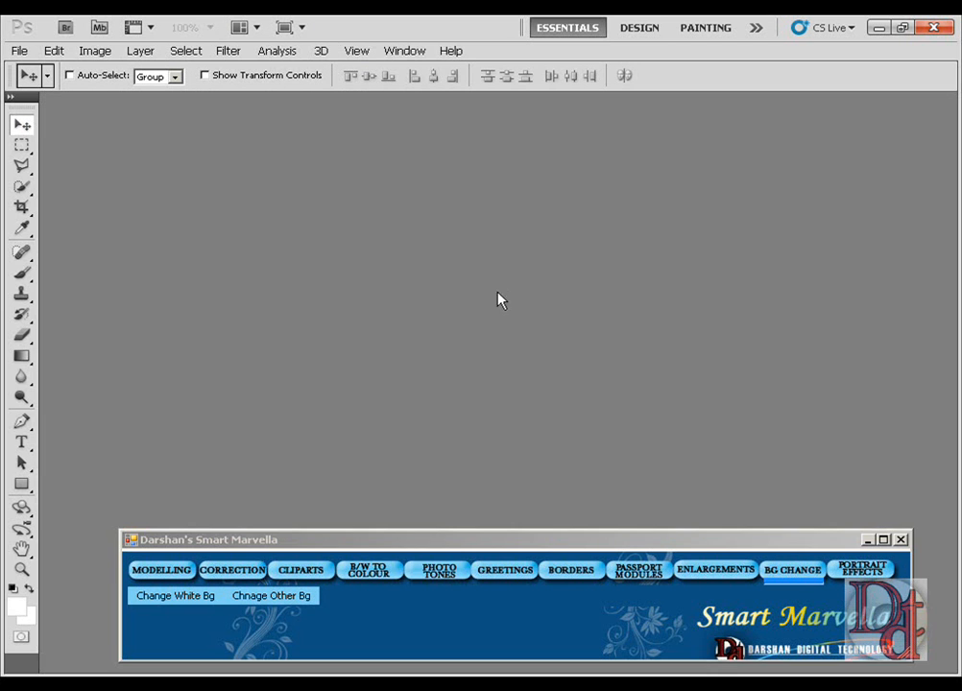
mouse_move(616, 550)
left_mouse_down()
mouse_move(592, 543)
mouse_move(599, 538)
left_mouse_up()
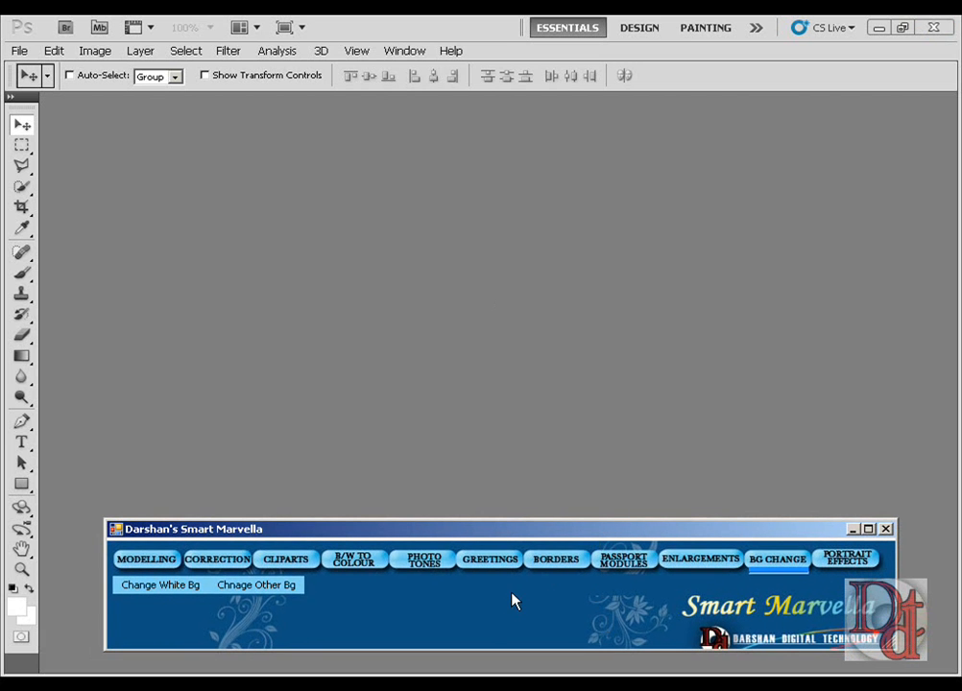
key("super")
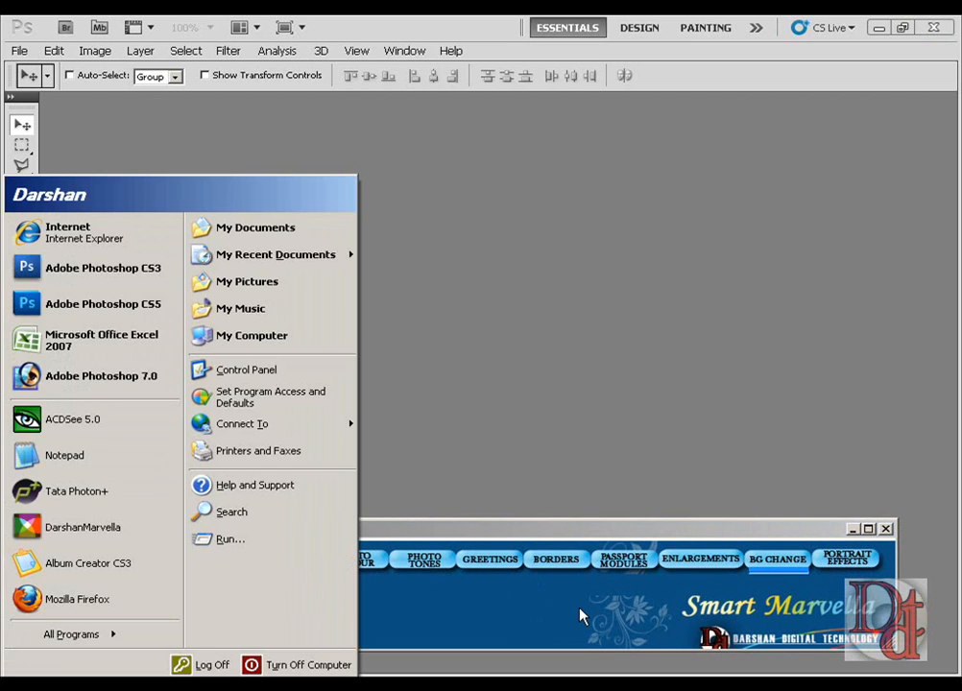
key("super")
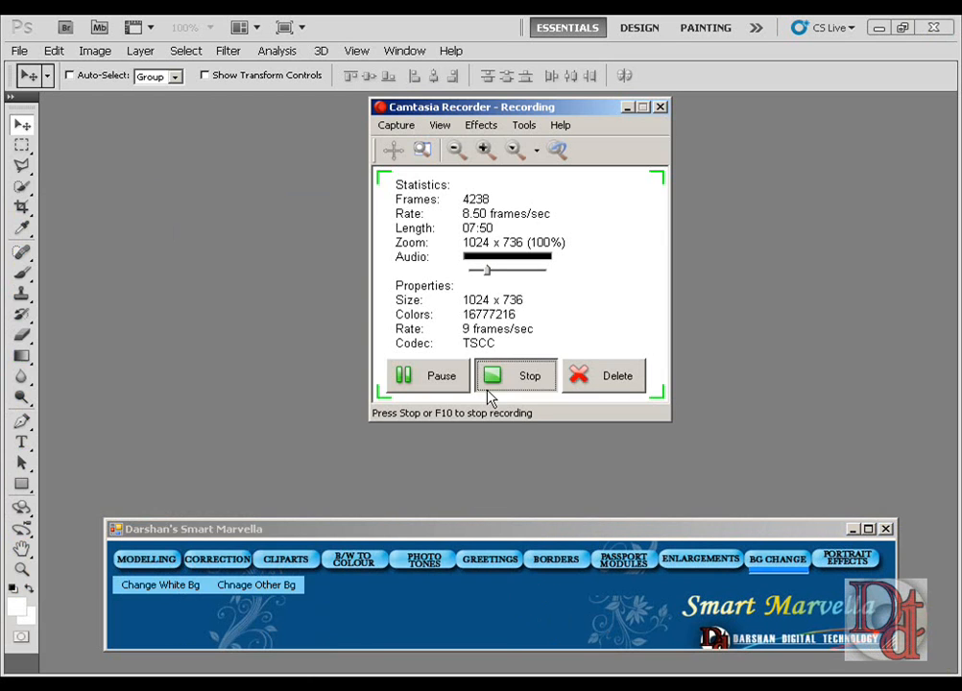
left_click(442, 380)
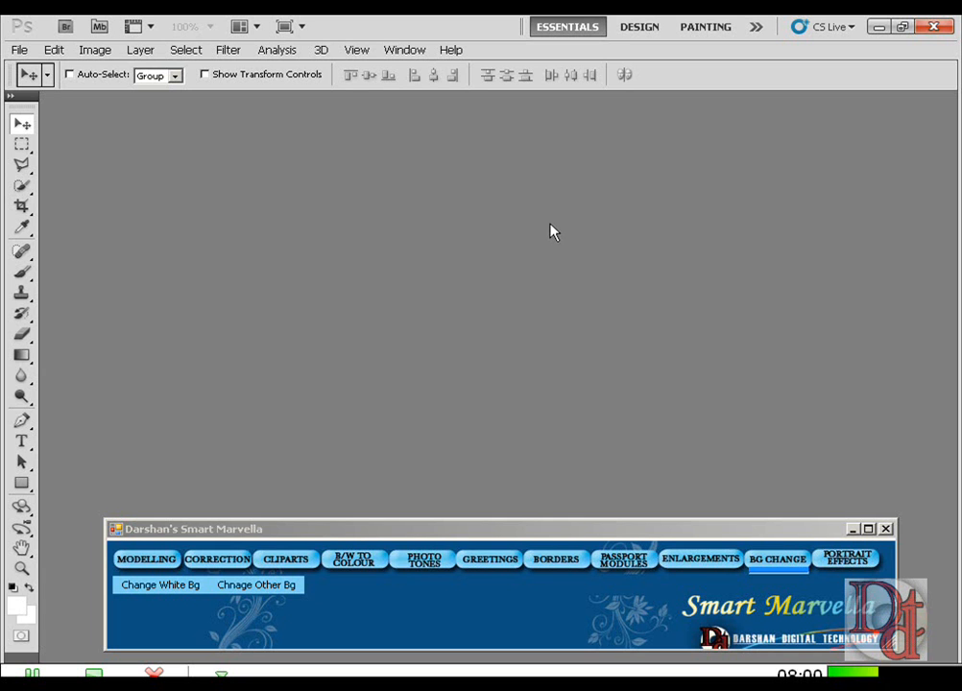
Open 02.psd from the BG Change folder and move the Smart Marvella window clear of the bride's face
left_click(18, 48)
left_click(37, 85)
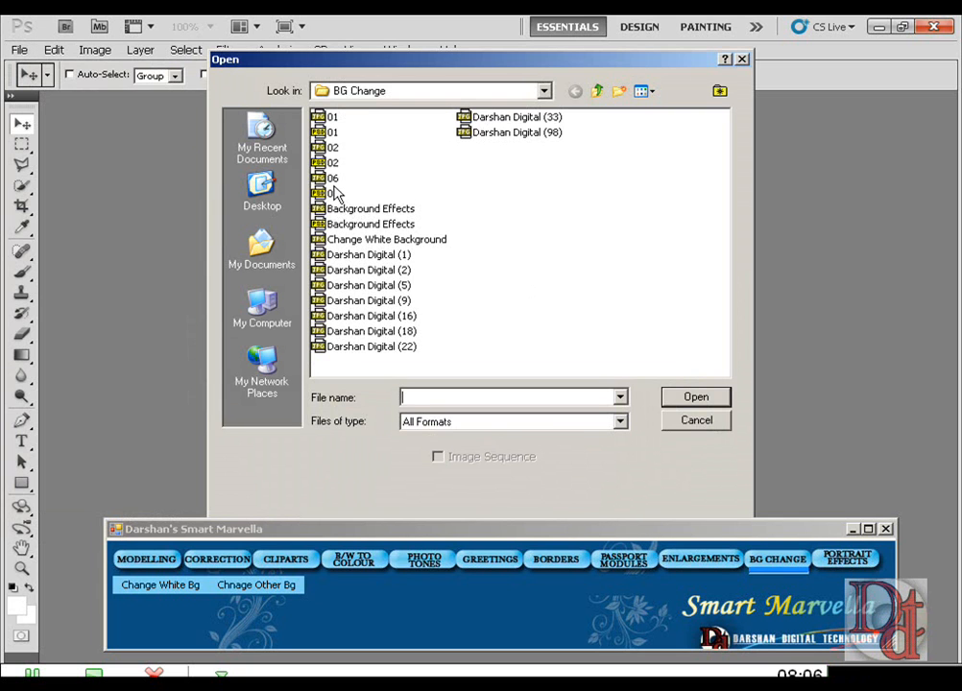
left_click(332, 163)
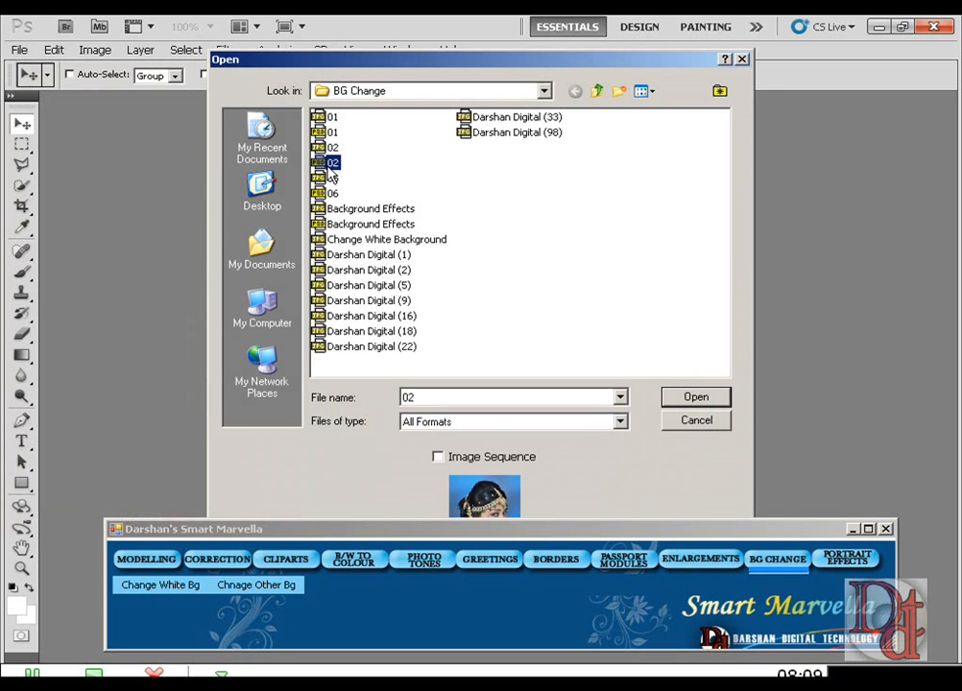
double_click(329, 169)
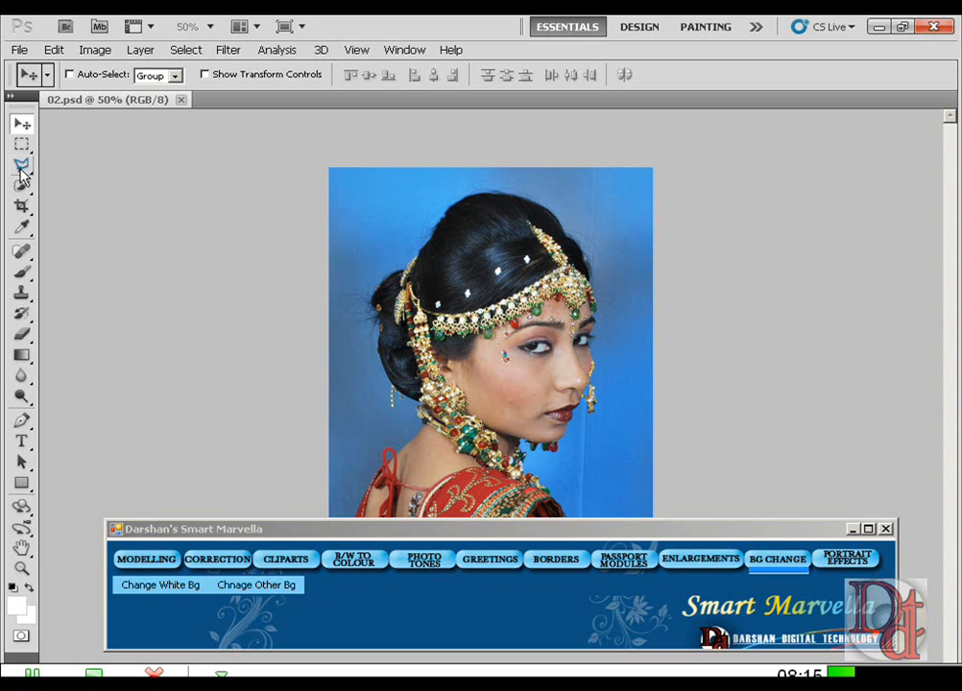
key("ctrl+plus")
key("ctrl+plus")
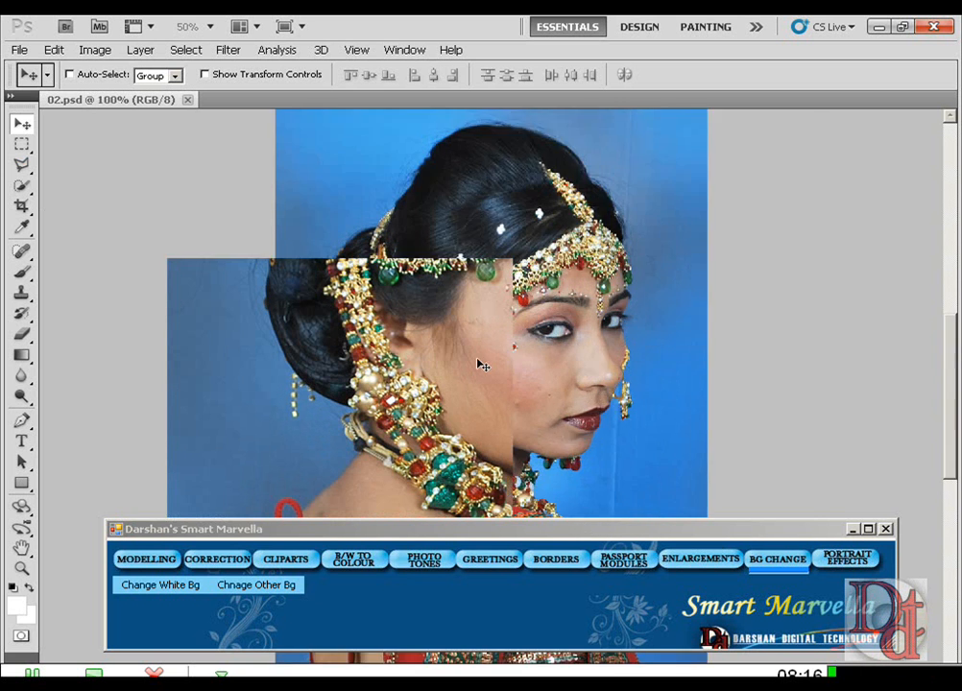
key("ctrl+plus")
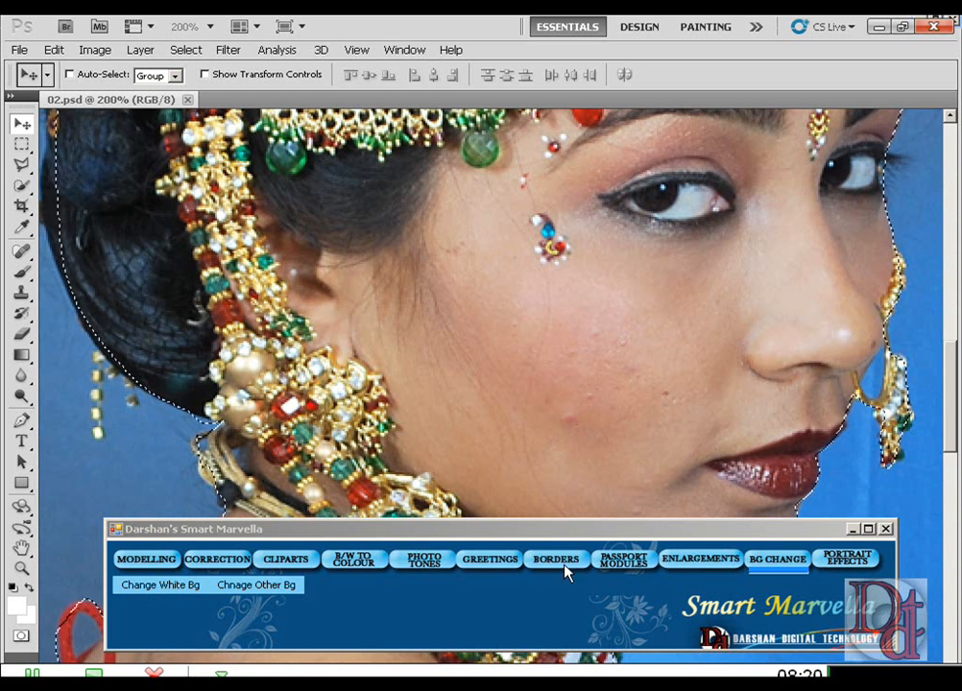
left_click_drag(562, 531, 552, 597)
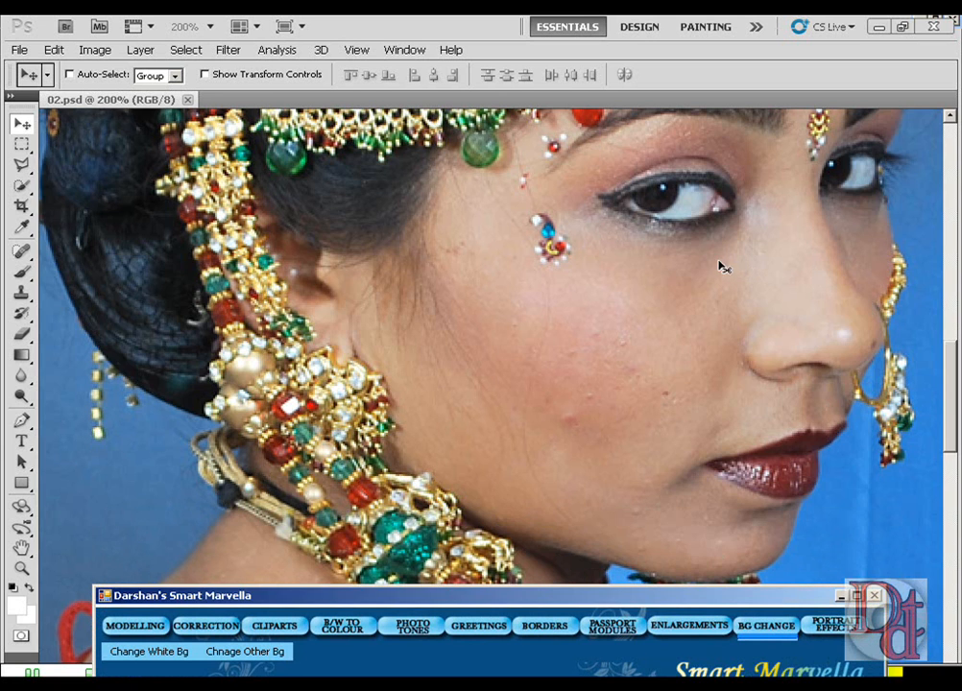
Examine the selection outline around the bride's hair, face, jewellery and shoulders at several magnifications
key("ctrl+minus")
key("ctrl+minus")
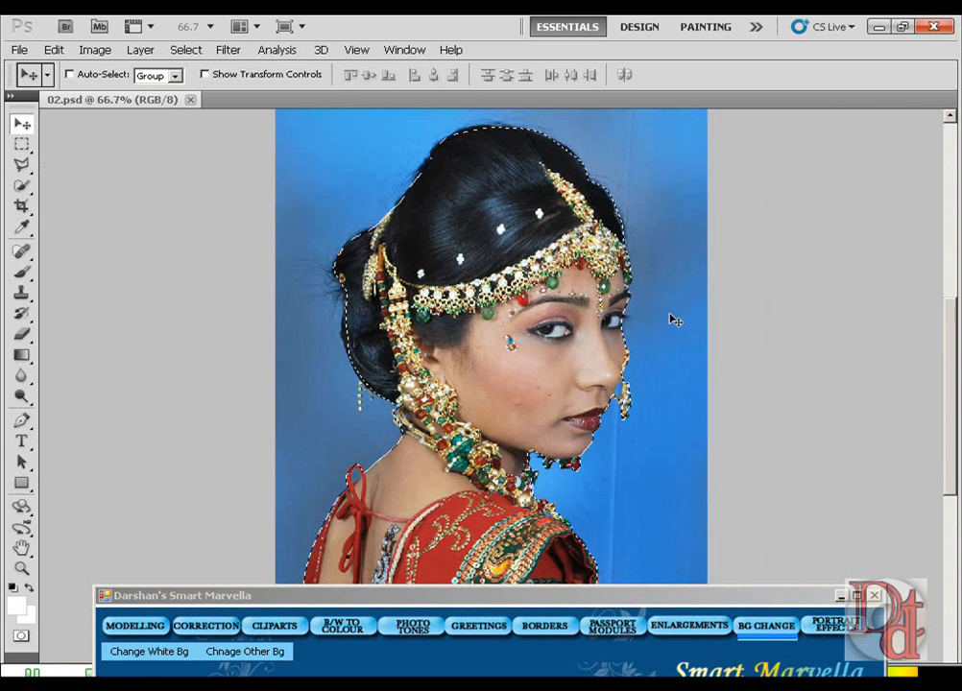
key("ctrl+plus")
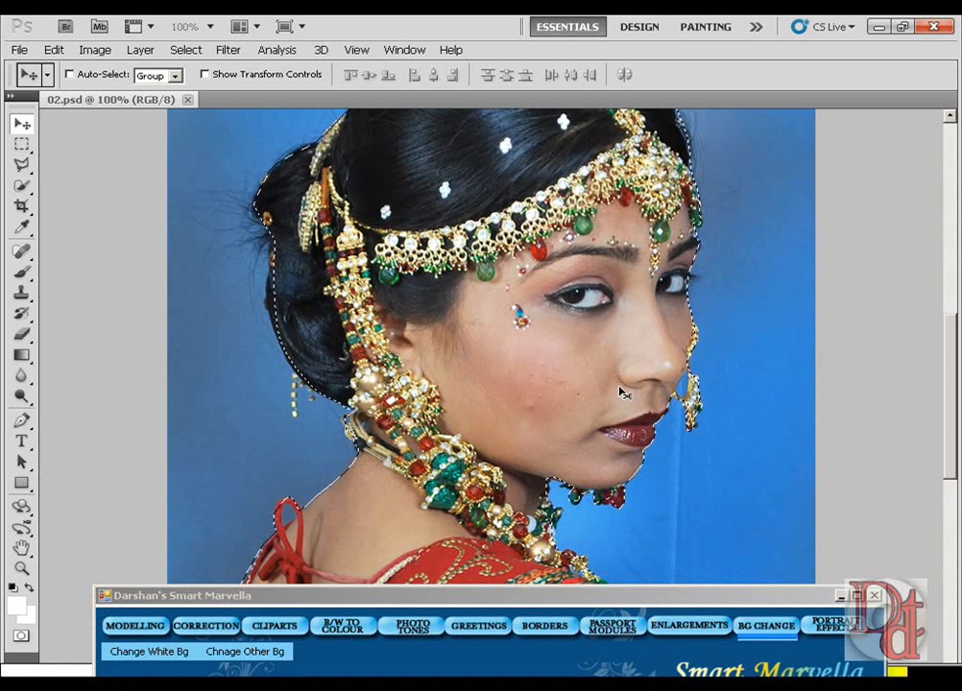
key("ctrl+minus")
key("ctrl+minus")
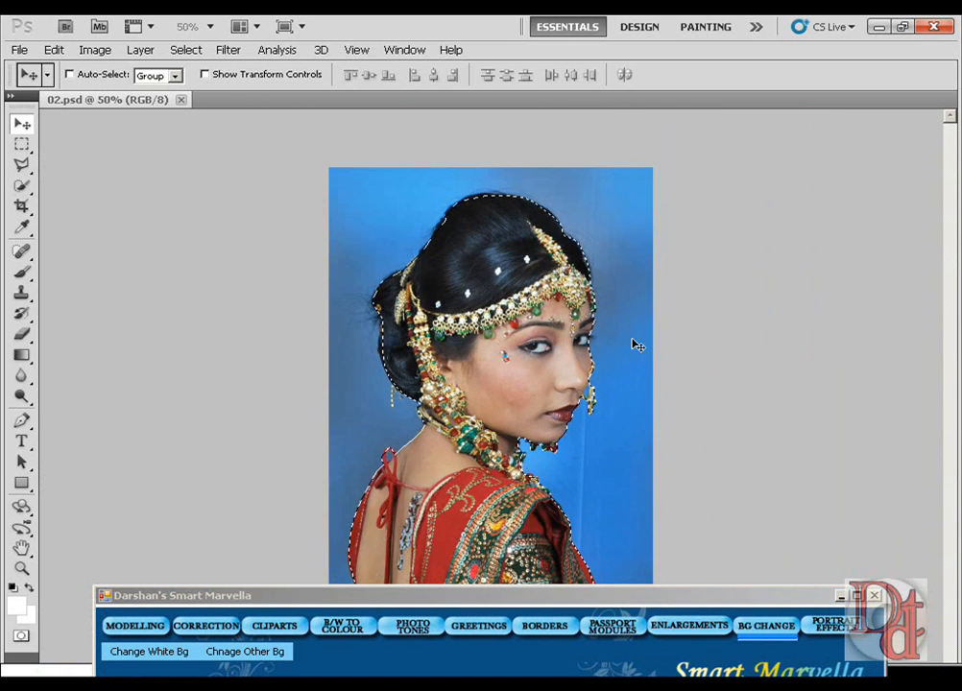
key("ctrl+plus")
key("ctrl+plus")
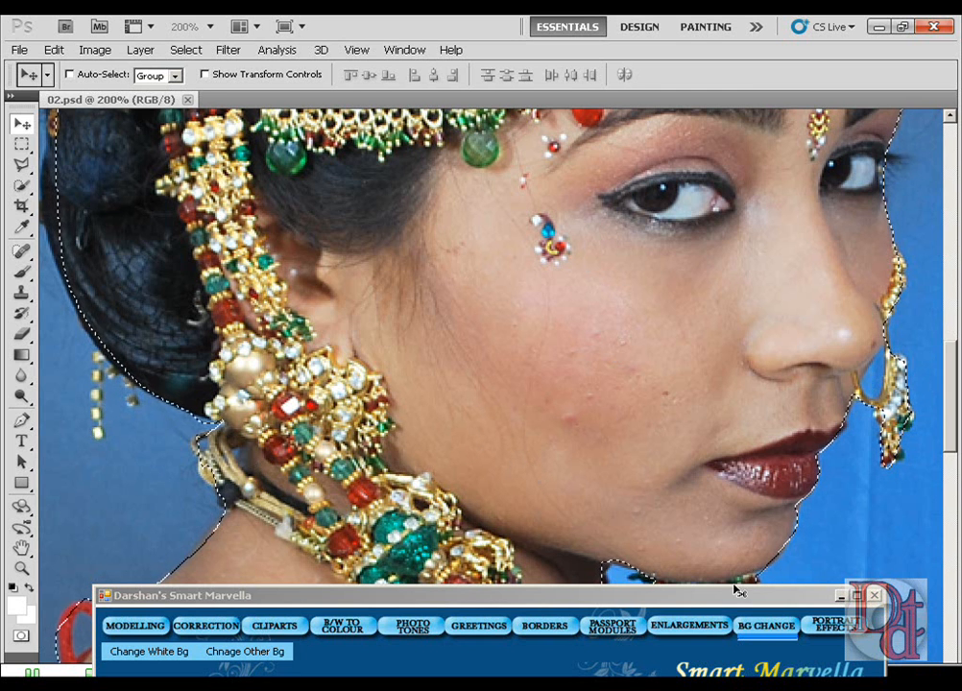
key("ctrl+0")
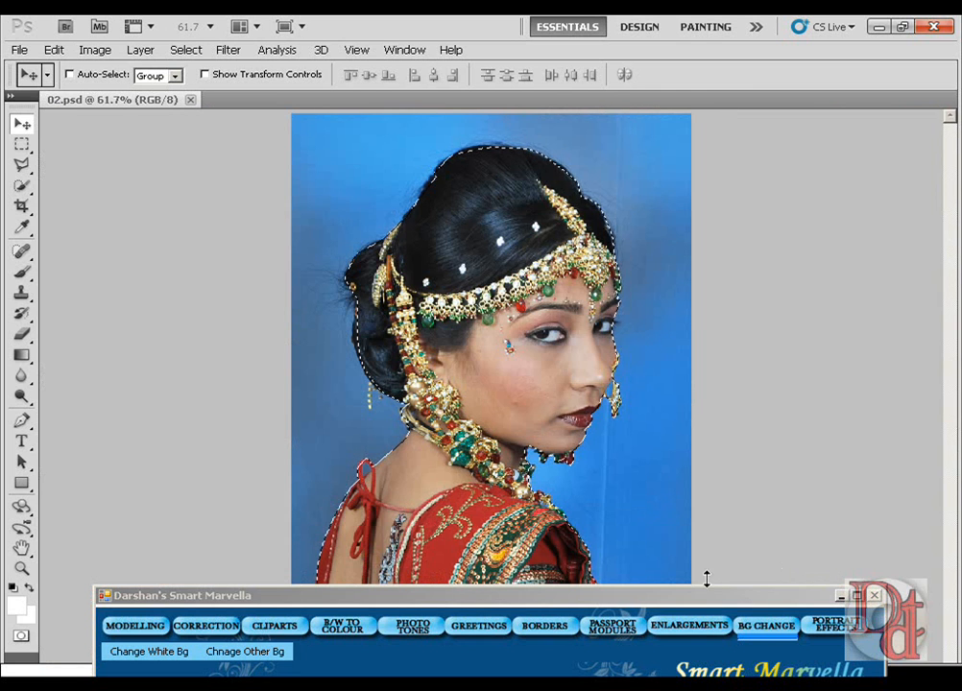
Move the Smart Marvella window clear of the portrait and turn the bride's selection into a layer mask opened in Refine Mask
left_click_drag(667, 605, 643, 641)
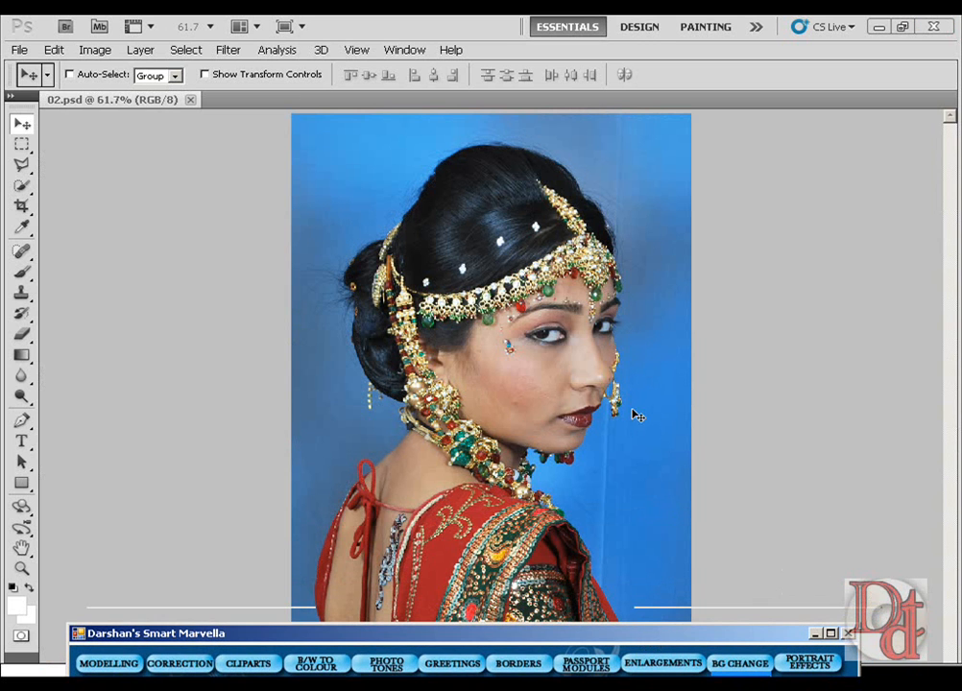
left_click(636, 279)
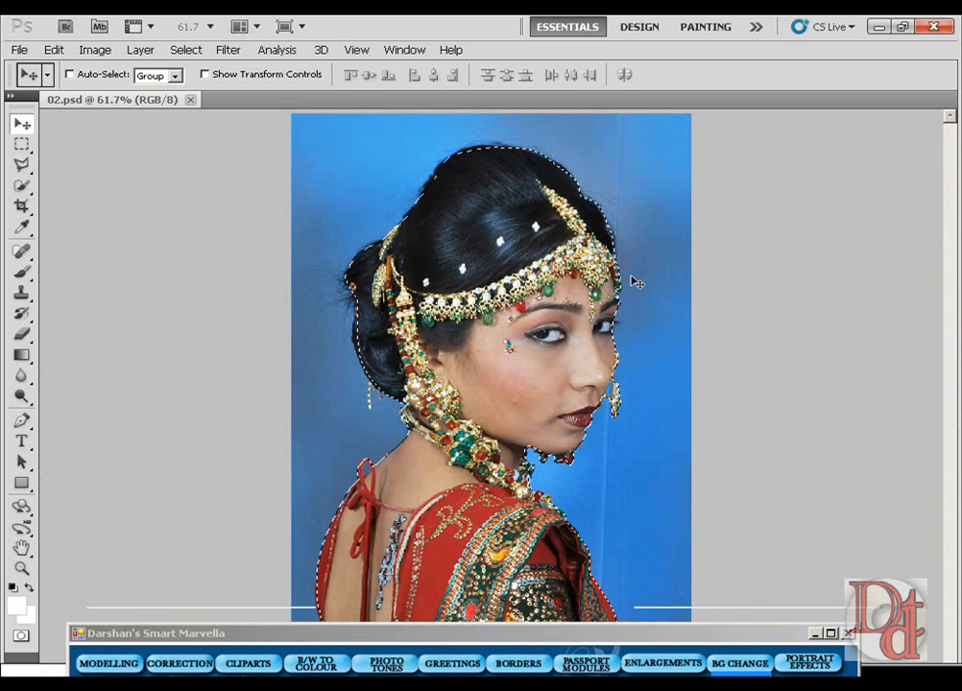
key("ctrl+minus")
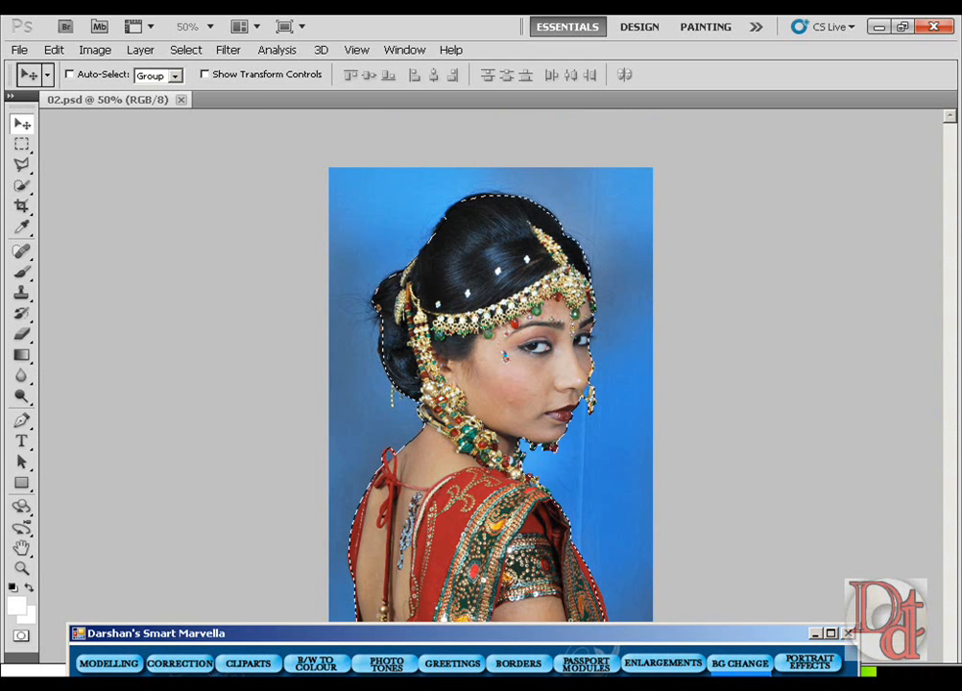
key("ctrl+alt+r")
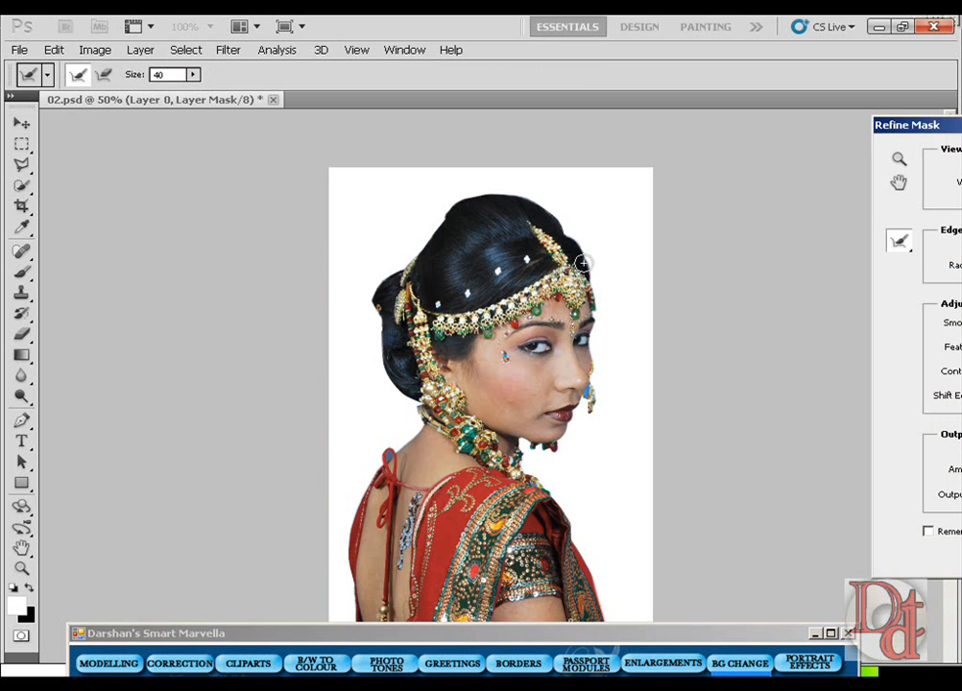
Refine the mask edge around the red tie loop, along the back of the neck and up the outside of the hair bun
key("ctrl+plus")
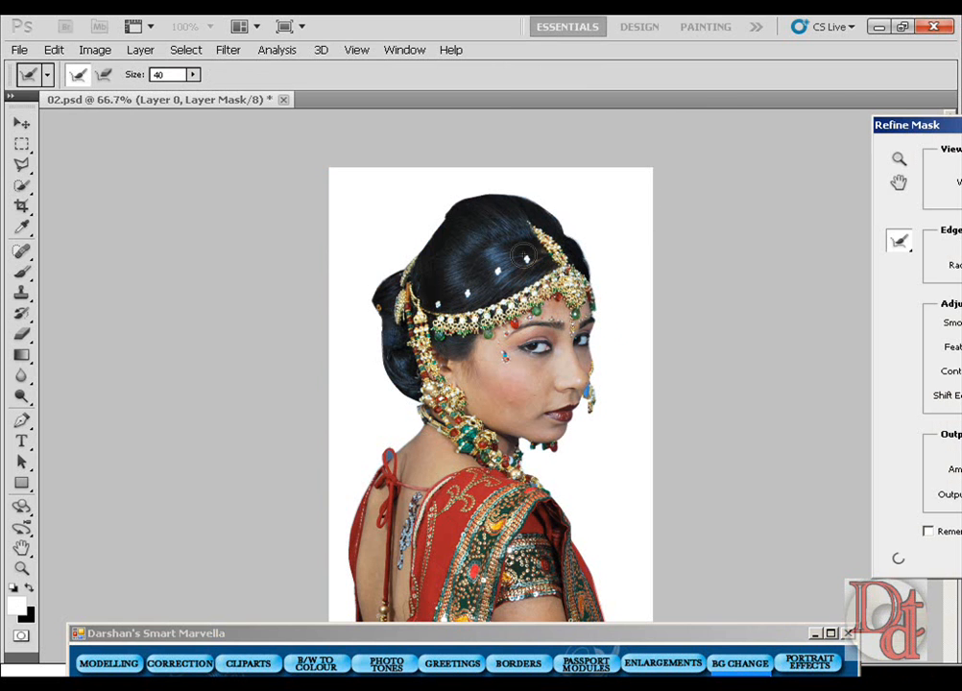
key("ctrl+plus")
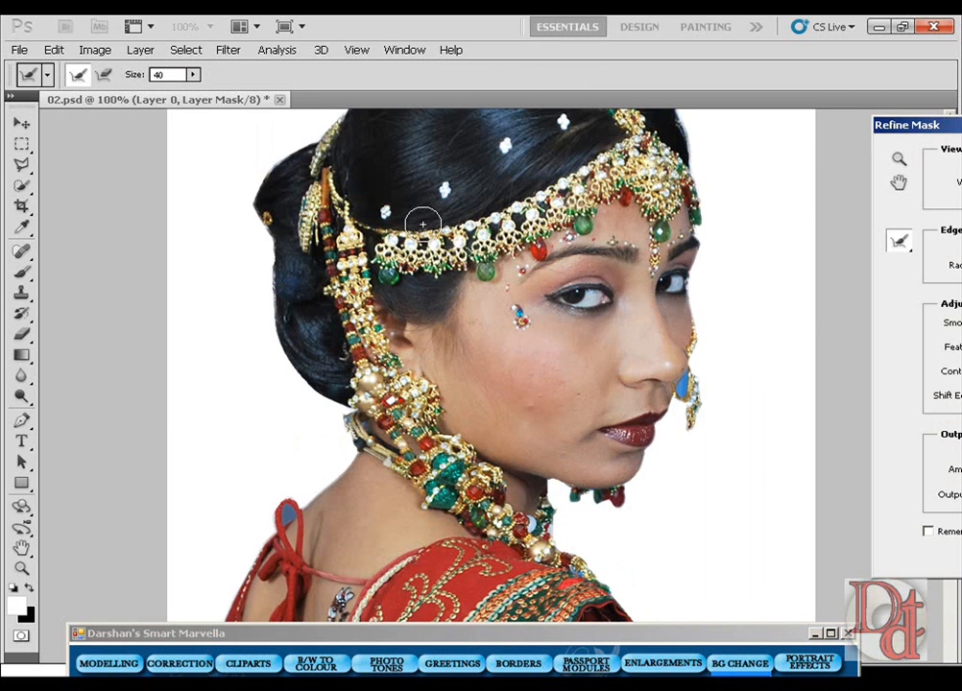
key("ctrl+plus")
left_click_drag(204, 415, 471, 275)
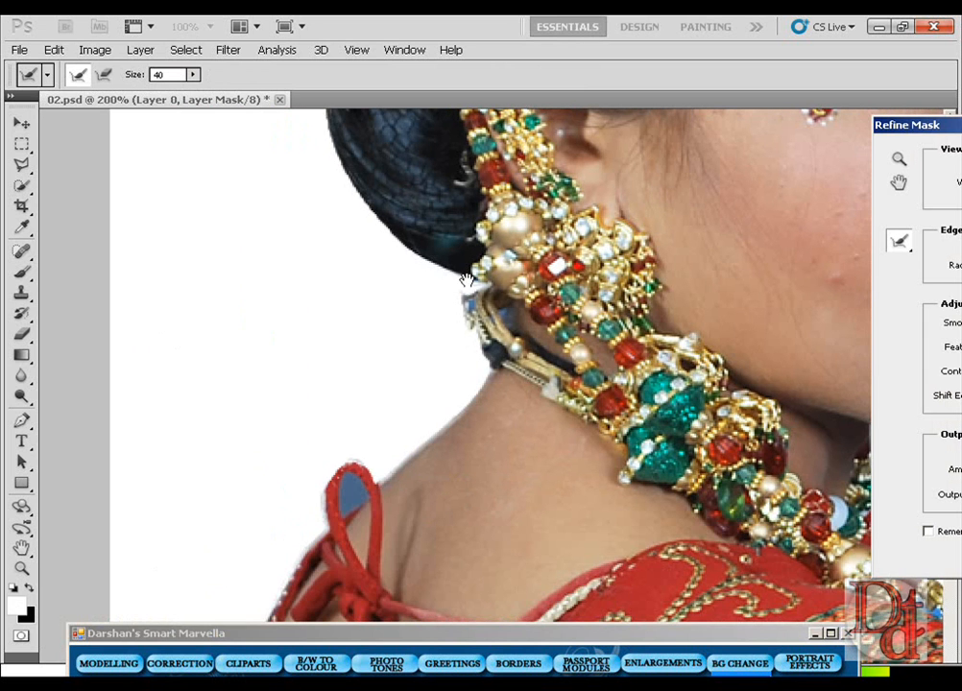
left_click(343, 490)
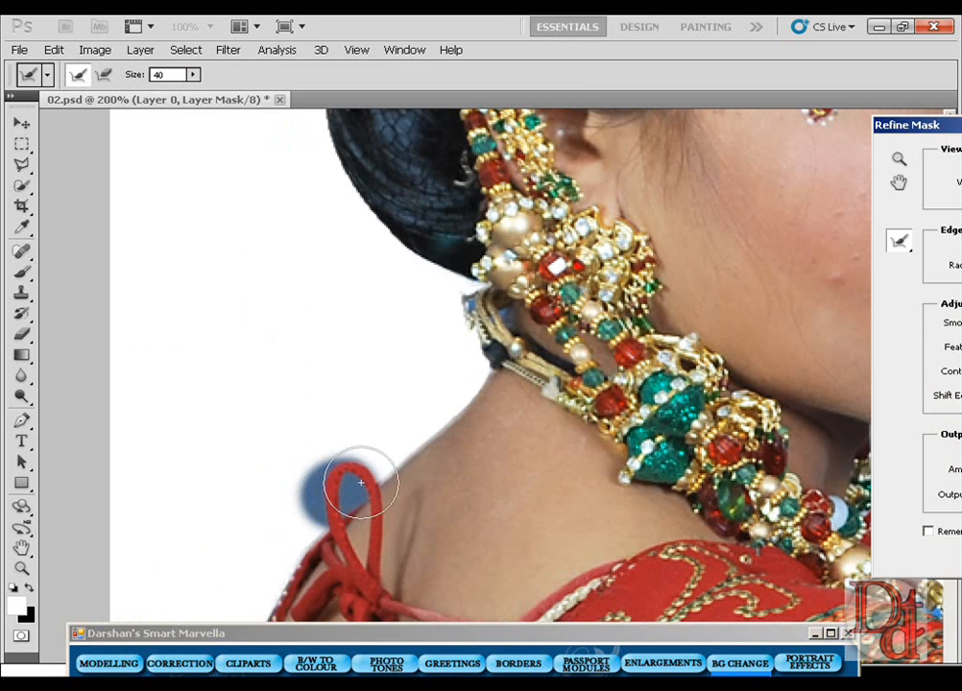
mouse_move(461, 372)
left_mouse_down()
mouse_move(440, 287)
mouse_move(400, 273)
mouse_move(359, 240)
mouse_move(340, 203)
mouse_move(343, 308)
mouse_move(352, 309)
mouse_move(352, 265)
mouse_move(290, 177)
mouse_move(294, 138)
mouse_move(325, 178)
mouse_move(306, 528)
mouse_move(272, 466)
mouse_move(284, 311)
mouse_move(244, 259)
mouse_move(241, 181)
mouse_move(224, 177)
mouse_move(209, 215)
mouse_move(225, 256)
mouse_move(278, 284)
mouse_move(241, 312)
mouse_move(181, 244)
mouse_move(180, 209)
mouse_move(288, 144)
left_mouse_up()
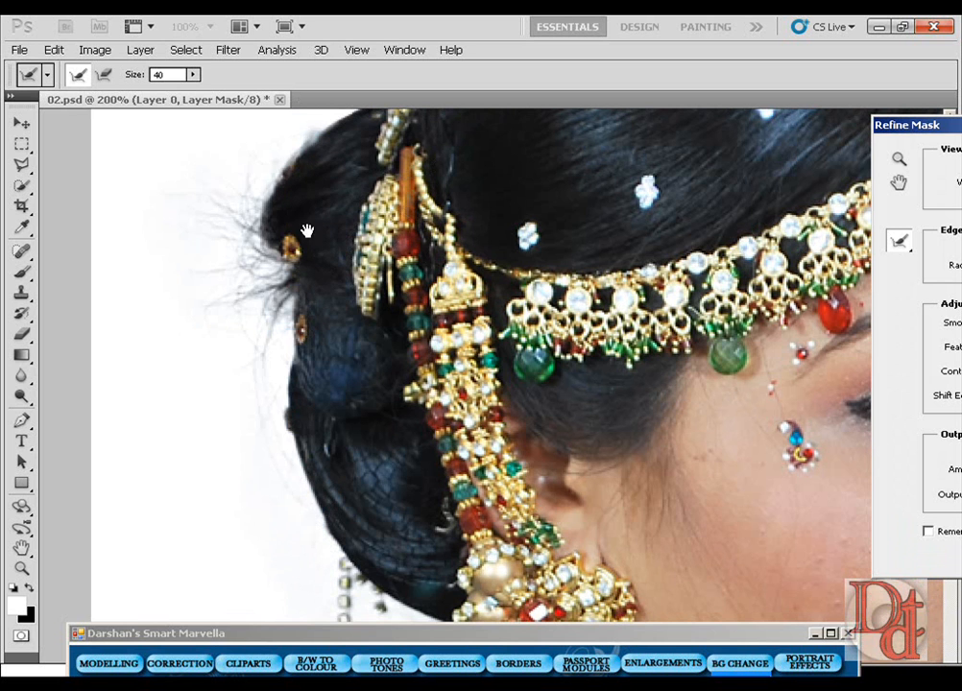
Refine the mask along the hair from the top of the bun over the crown of the head
left_click_drag(308, 231, 156, 467)
mouse_move(103, 421)
left_mouse_down()
mouse_move(229, 312)
mouse_move(273, 247)
mouse_move(343, 182)
mouse_move(376, 126)
mouse_move(409, 118)
left_mouse_up()
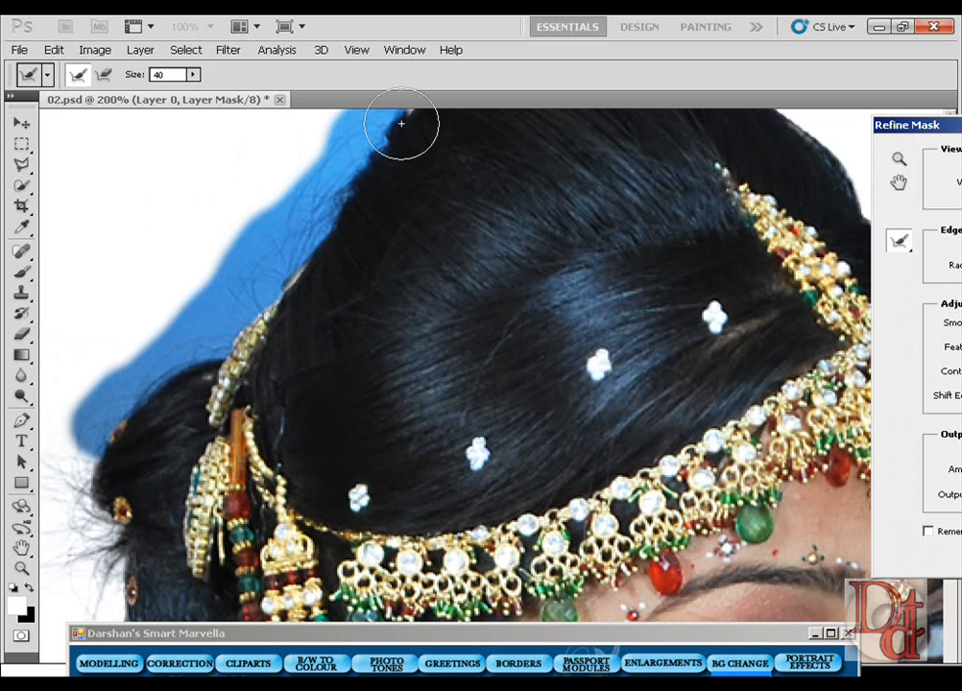
left_click_drag(438, 215, 318, 413)
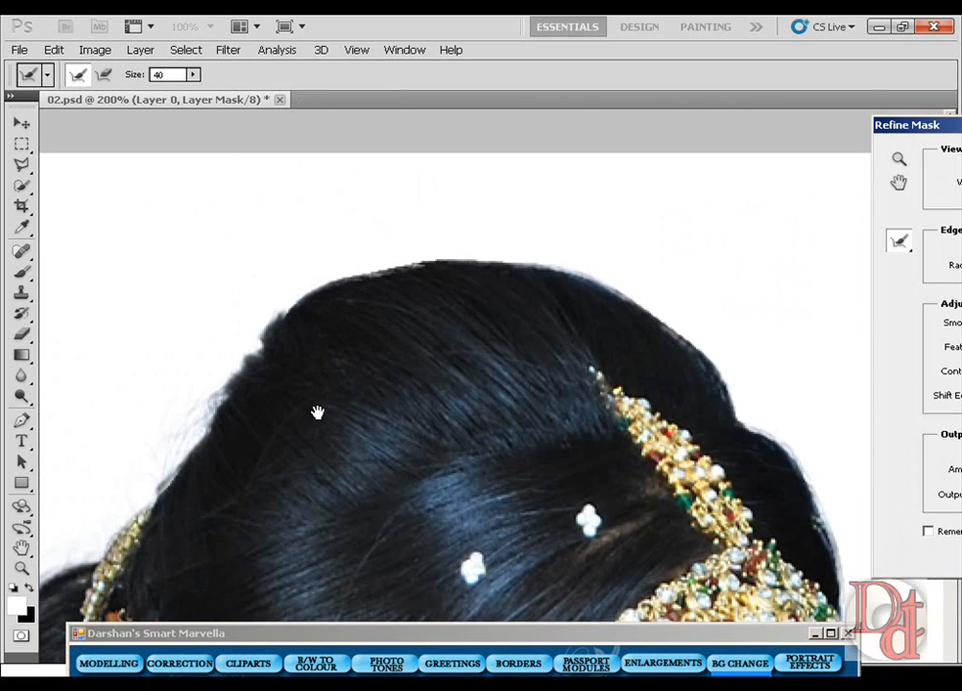
mouse_move(255, 308)
left_mouse_down()
mouse_move(336, 255)
mouse_move(465, 227)
mouse_move(670, 280)
mouse_move(724, 326)
mouse_move(783, 420)
mouse_move(829, 455)
mouse_move(842, 509)
mouse_move(795, 515)
mouse_move(759, 489)
left_mouse_up()
Refine the mask edge beside the forehead ornaments and down the face profile past the eye and nose ring
left_click_drag(684, 444, 427, 130)
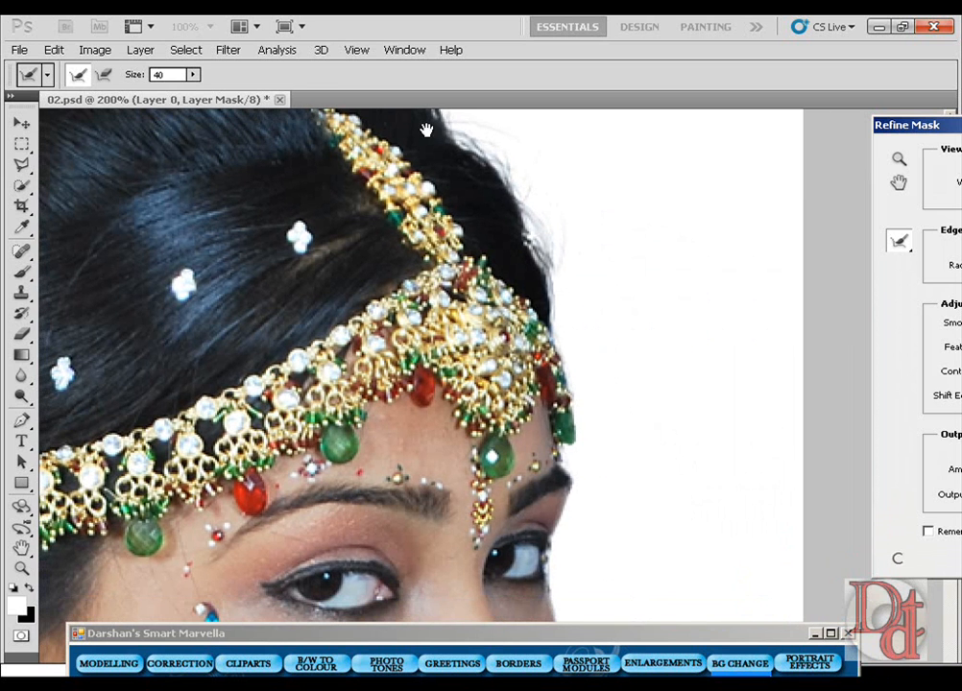
mouse_move(567, 252)
left_mouse_down()
mouse_move(590, 375)
mouse_move(580, 530)
mouse_move(577, 551)
mouse_move(567, 552)
mouse_move(575, 563)
left_mouse_up()
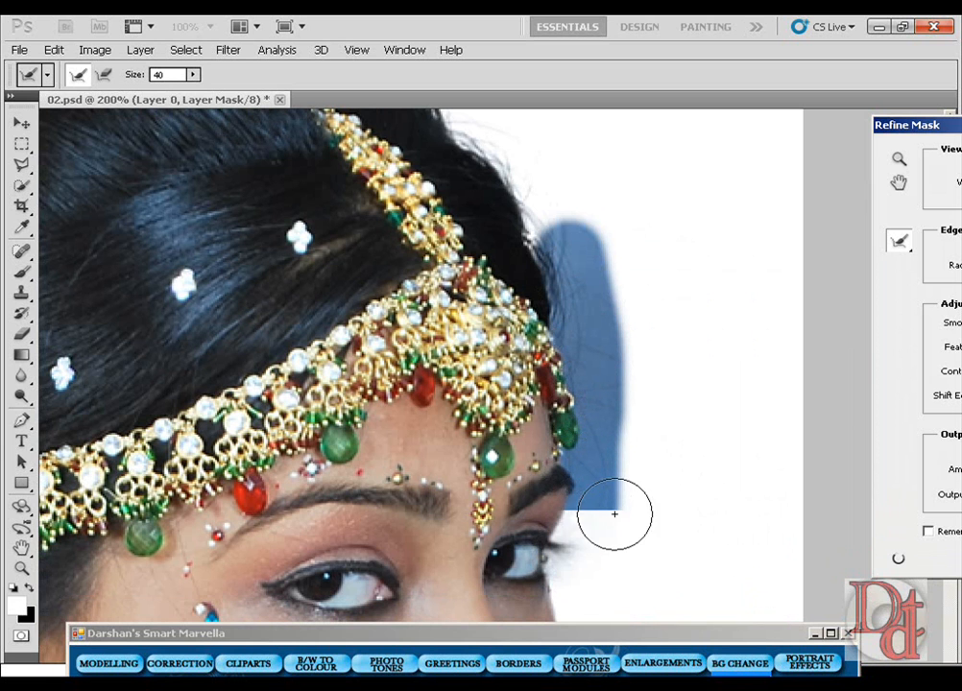
left_click_drag(633, 485, 559, 173)
mouse_move(516, 296)
left_mouse_down()
mouse_move(511, 402)
mouse_move(498, 440)
mouse_move(464, 500)
mouse_move(447, 562)
mouse_move(436, 537)
mouse_move(492, 531)
left_mouse_up()
Refine the mask edge around the chin, the hanging red beads and the necklace above the shoulder
key("space")
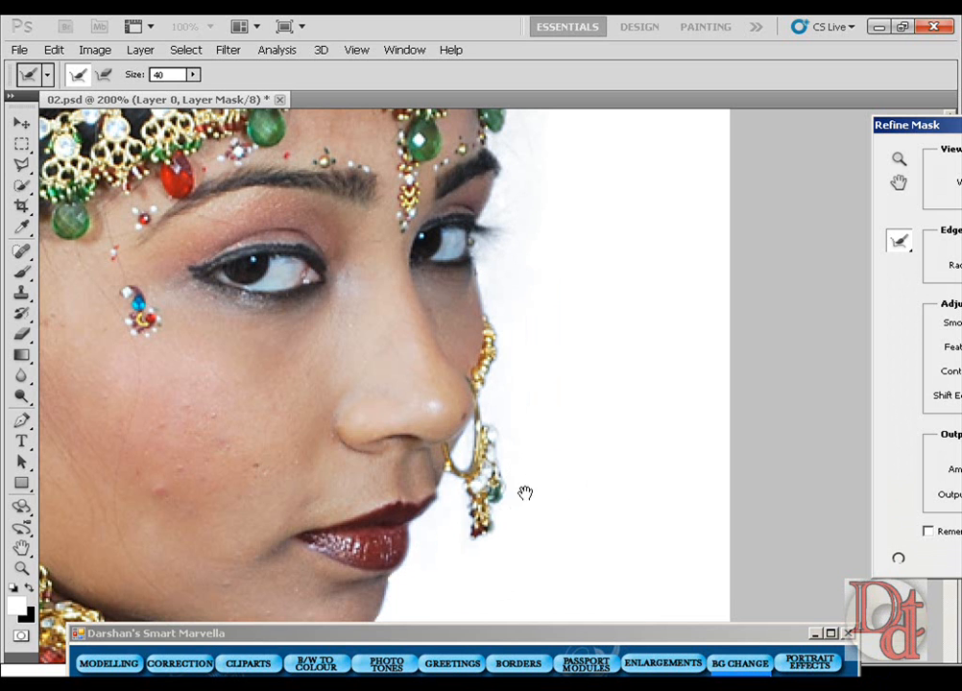
left_click_drag(525, 493, 600, 264)
mouse_move(494, 350)
left_mouse_down()
mouse_move(494, 390)
mouse_move(473, 434)
mouse_move(440, 448)
mouse_move(343, 443)
mouse_move(275, 407)
mouse_move(303, 528)
mouse_move(348, 559)
mouse_move(423, 608)
left_mouse_up()
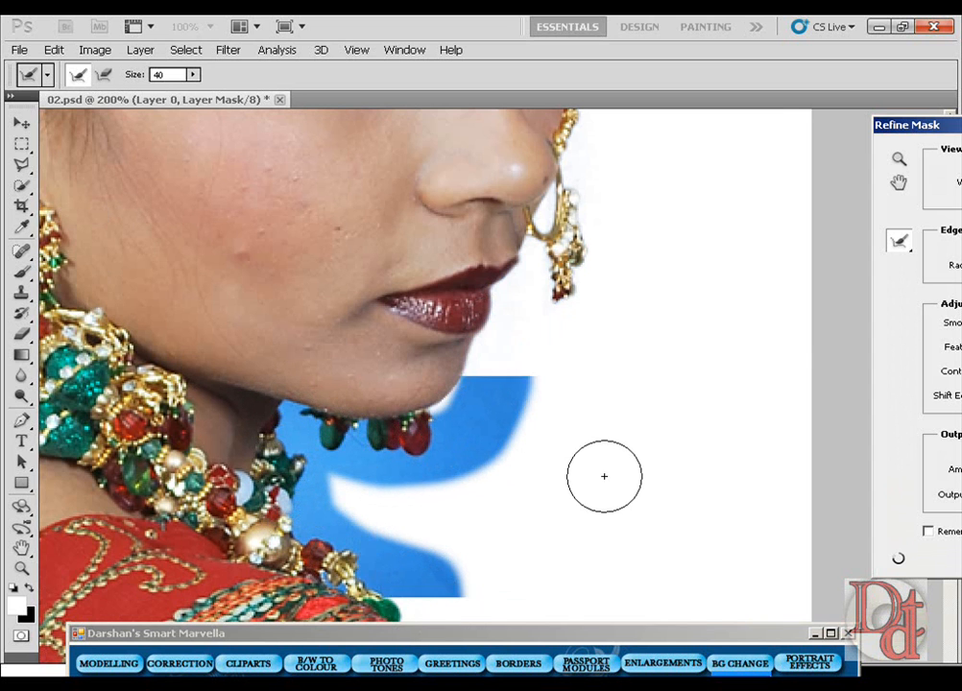
Refine the mask edge along the embroidered sari shoulder and sleeve, and apply the Refine Mask settings
left_click_drag(560, 451, 556, 323)
left_click_drag(577, 537, 559, 391)
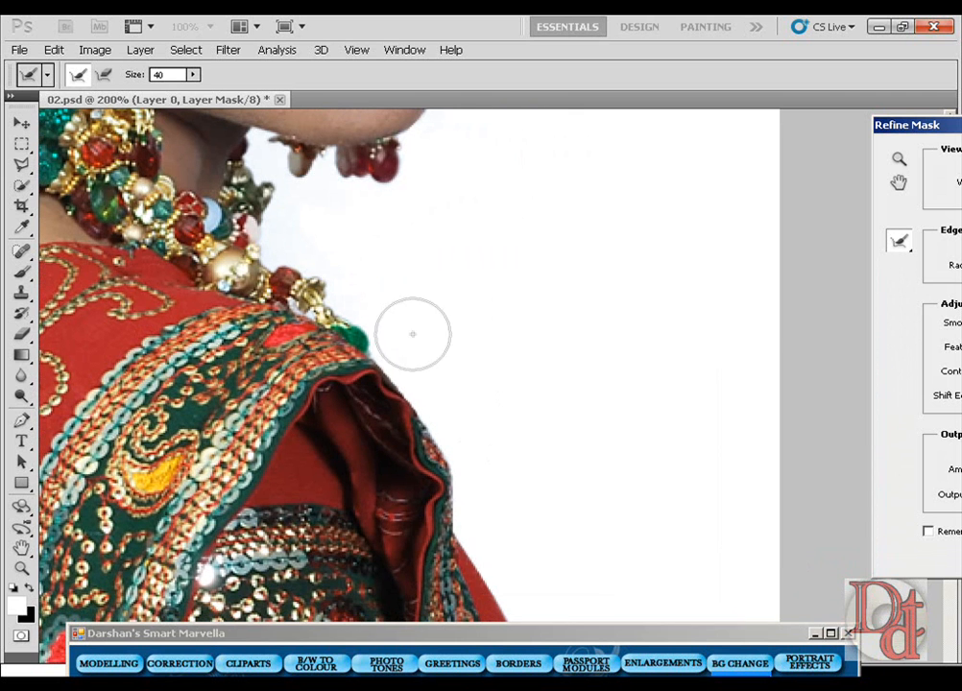
left_click_drag(386, 328, 415, 363)
mouse_move(458, 491)
left_mouse_down()
mouse_move(480, 566)
mouse_move(522, 611)
left_mouse_up()
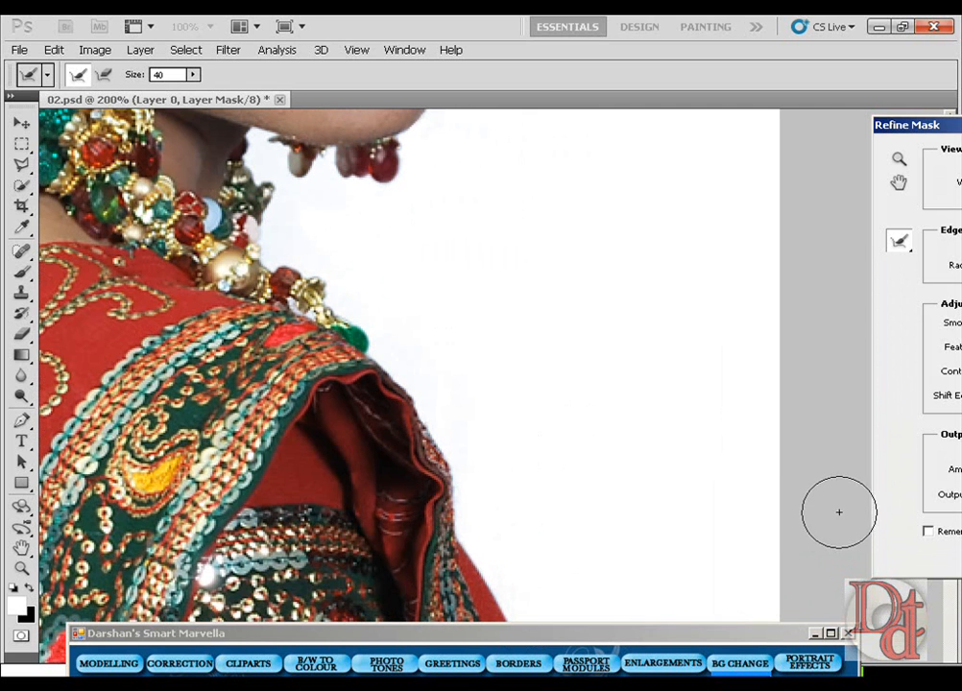
key("Return")
key("v")
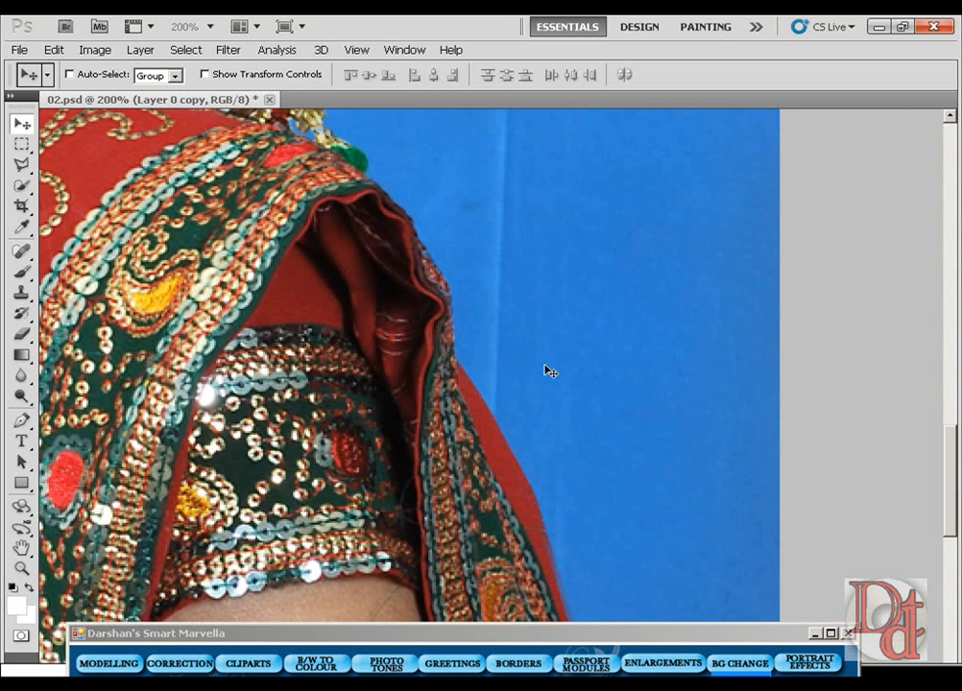
Open Darshan Digital (16) from the BG Change folder and place the cut-out bride from 02.psd over its stone wall
key("ctrl+0")
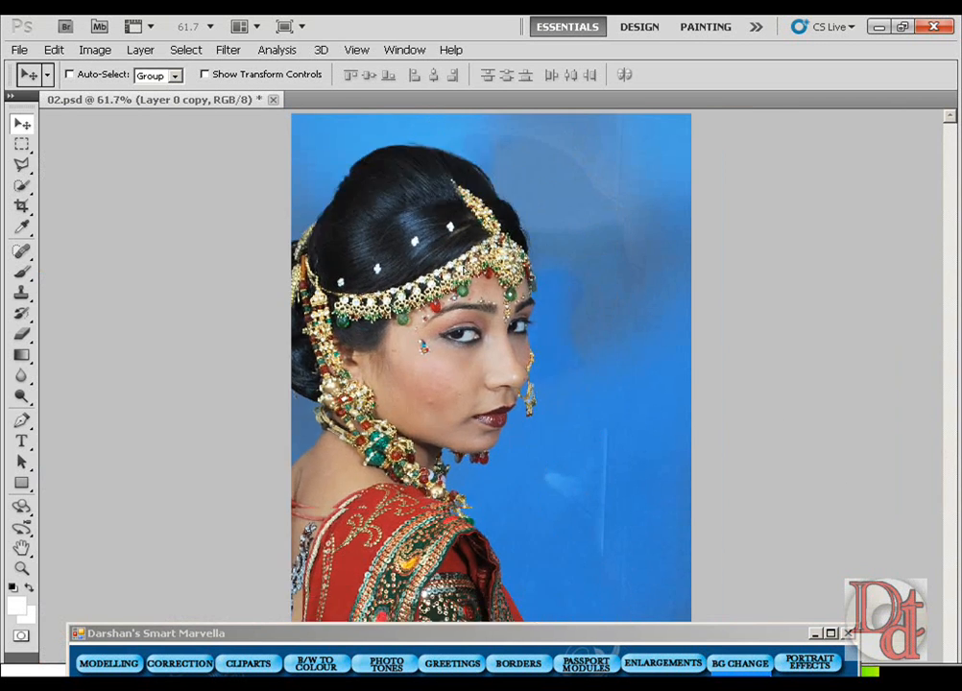
left_click(19, 49)
left_click(42, 83)
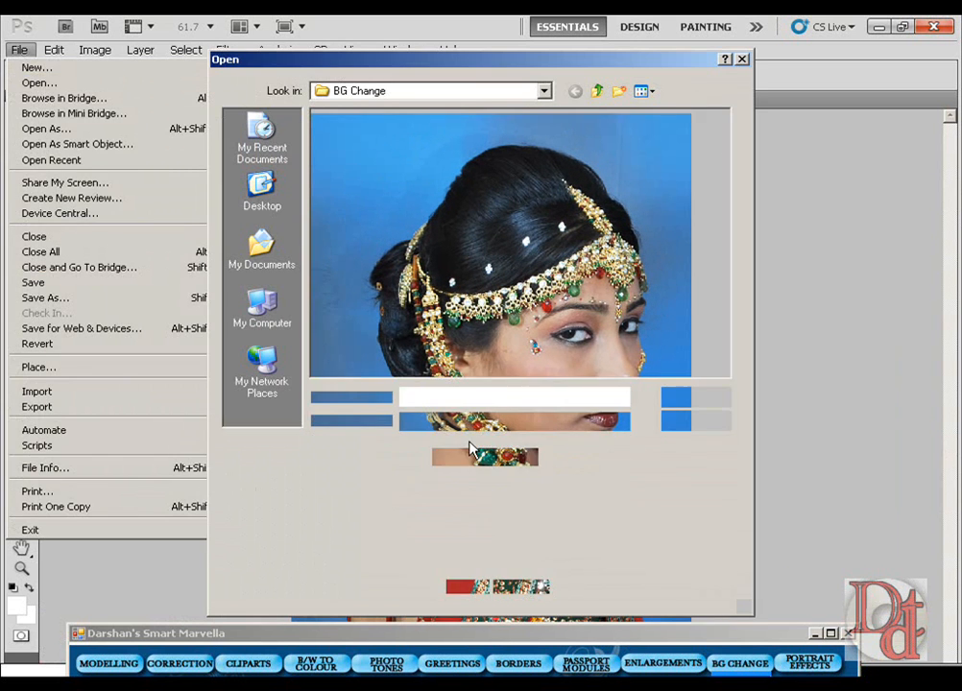
left_click(374, 346)
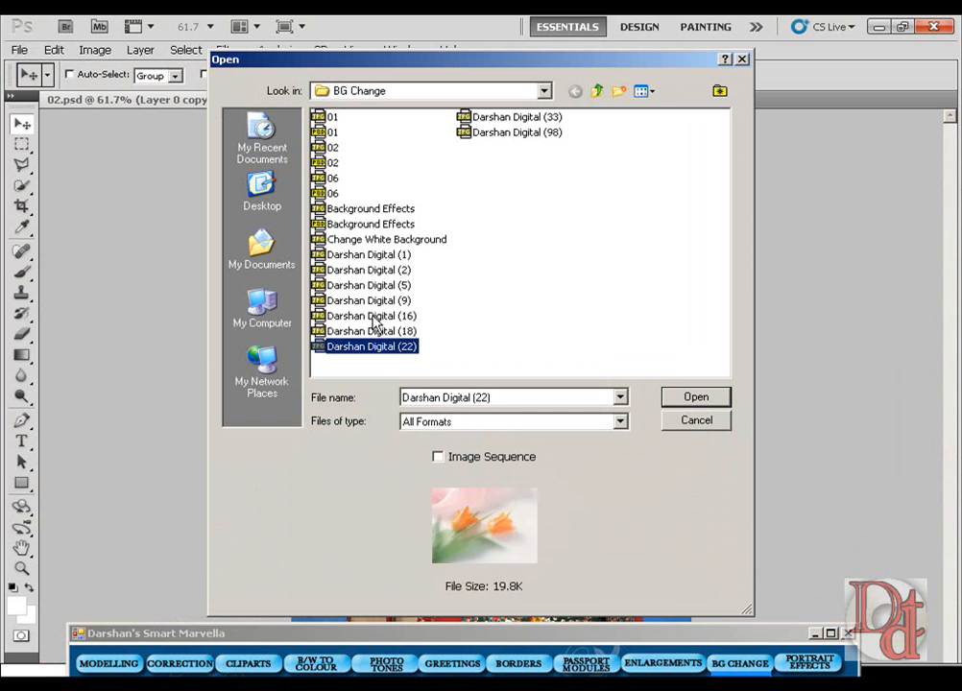
left_click(373, 318)
left_click(707, 401)
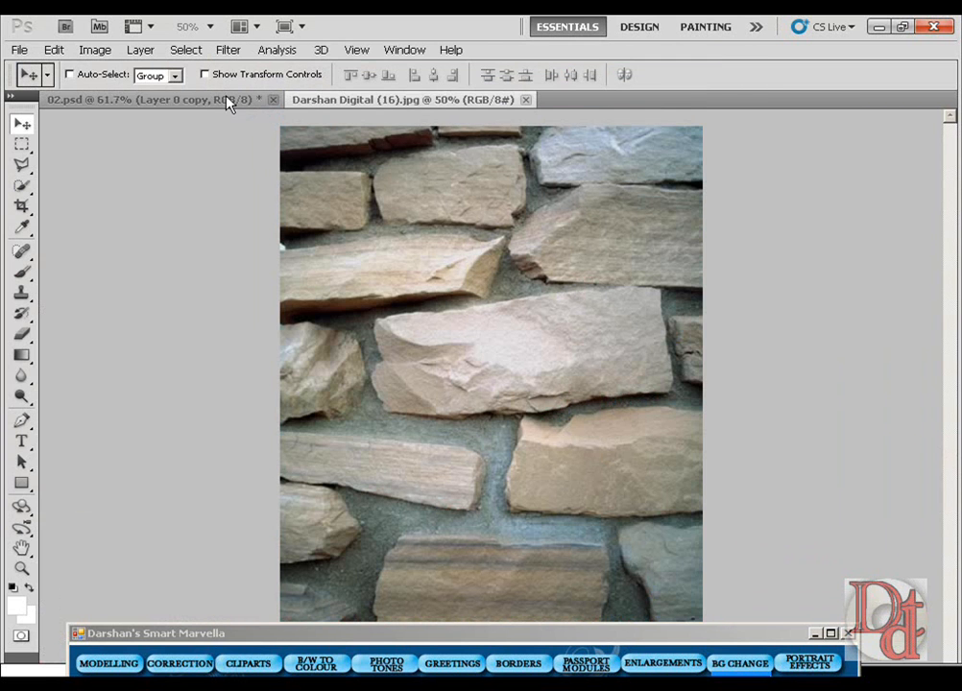
left_click(228, 101)
left_click_drag(487, 171, 483, 207)
Examine the cut-out edges against the stone wall around the necklace, hair bun, headpiece, eyes and nose ring
key("ctrl+plus")
key("ctrl+plus")
key("ctrl+plus")
key("ctrl+plus")
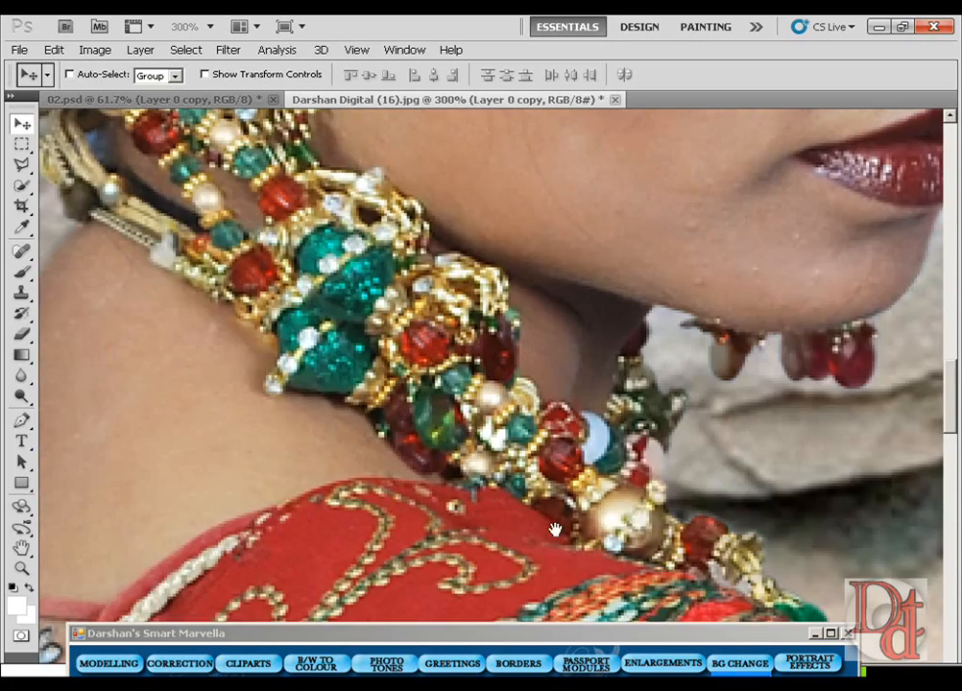
left_click_drag(555, 530, 639, 672)
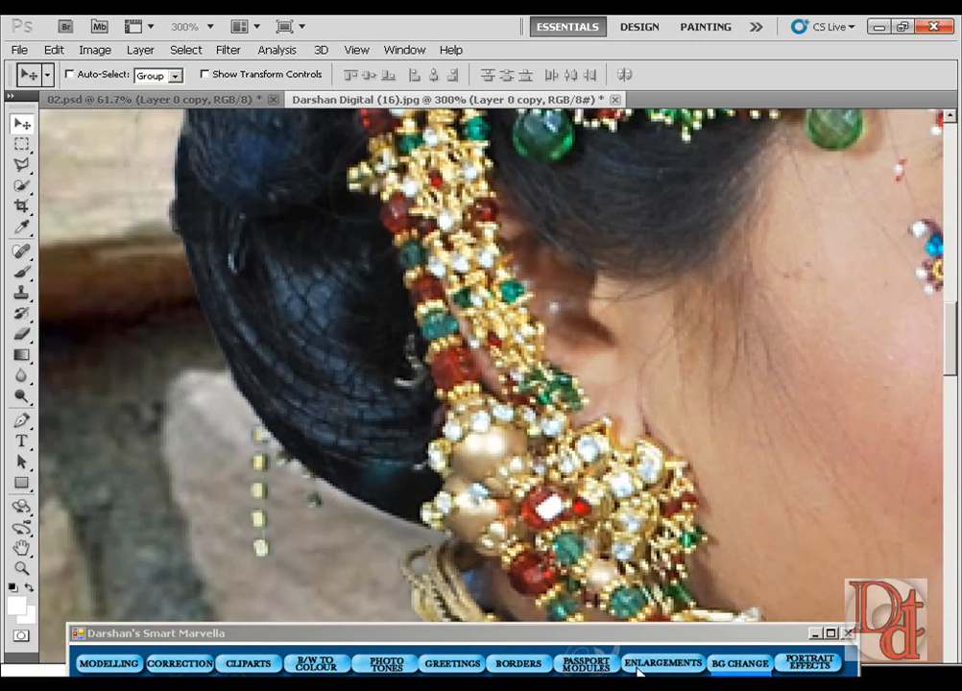
left_click_drag(406, 386, 411, 480)
left_click_drag(378, 316, 344, 489)
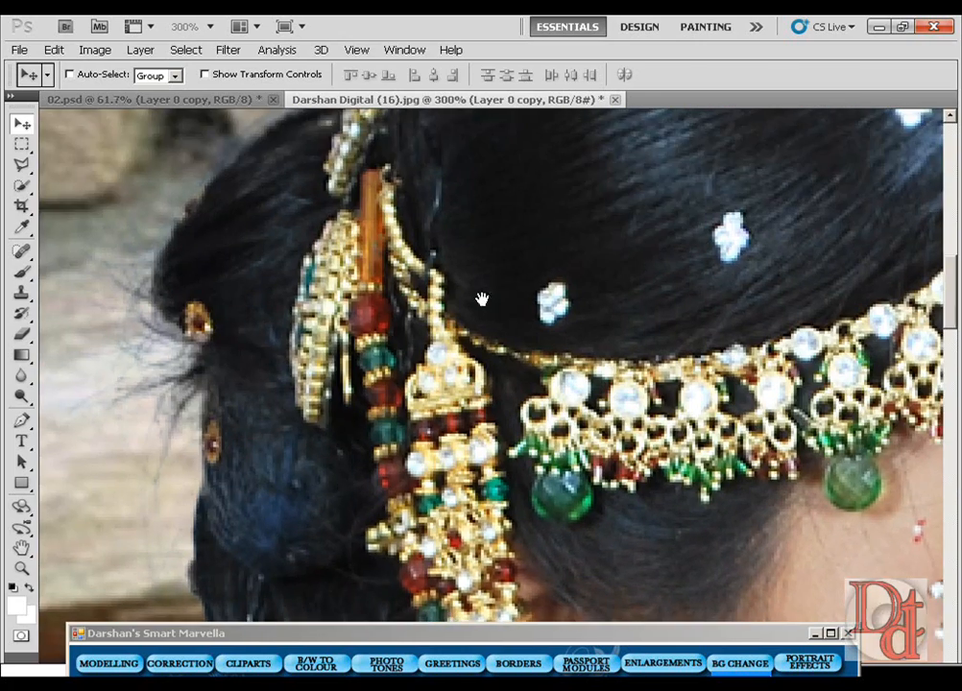
left_click_drag(481, 297, 132, 403)
left_click_drag(680, 526, 632, 481)
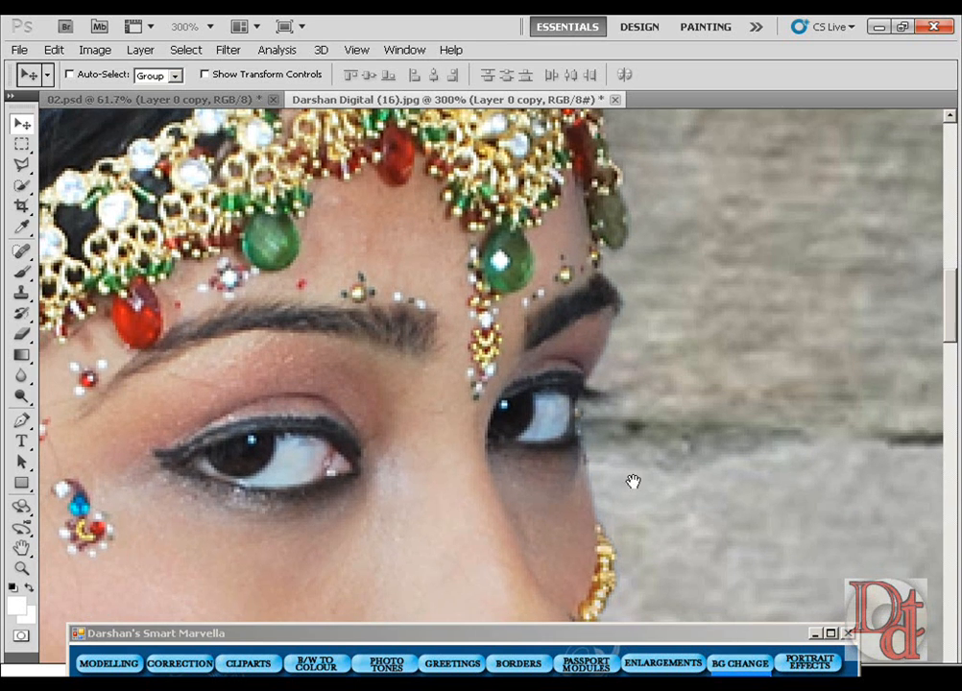
left_click_drag(576, 327, 637, 289)
mouse_move(586, 392)
left_mouse_down()
mouse_move(607, 317)
mouse_move(580, 238)
left_mouse_up()
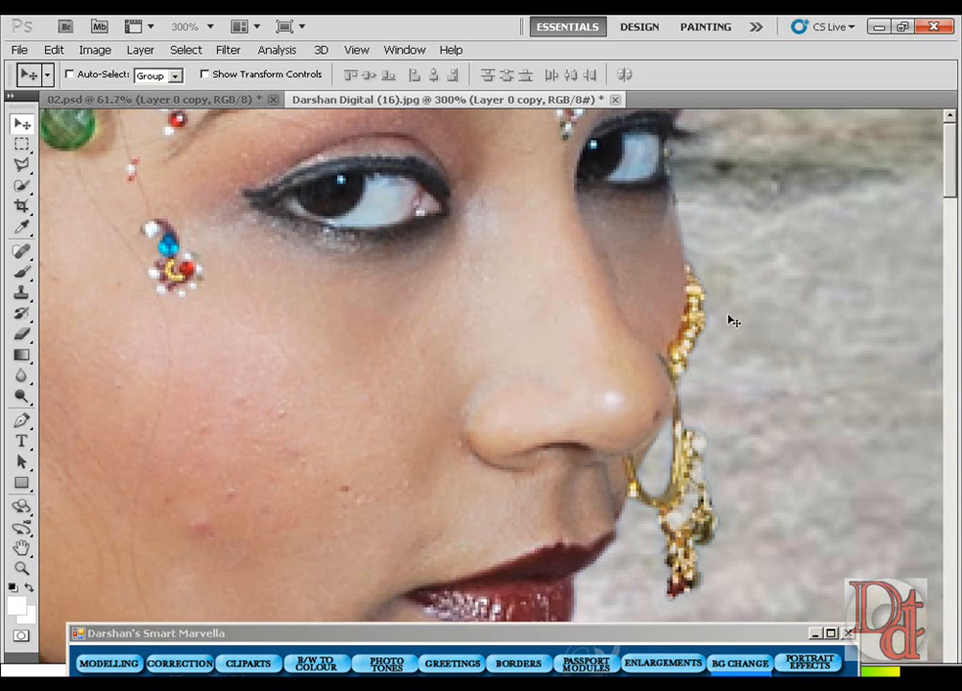
Move the bride lower on the stone wall and close Darshan Digital (16).jpg without saving
key("ctrl+0")
left_click_drag(529, 226, 525, 338)
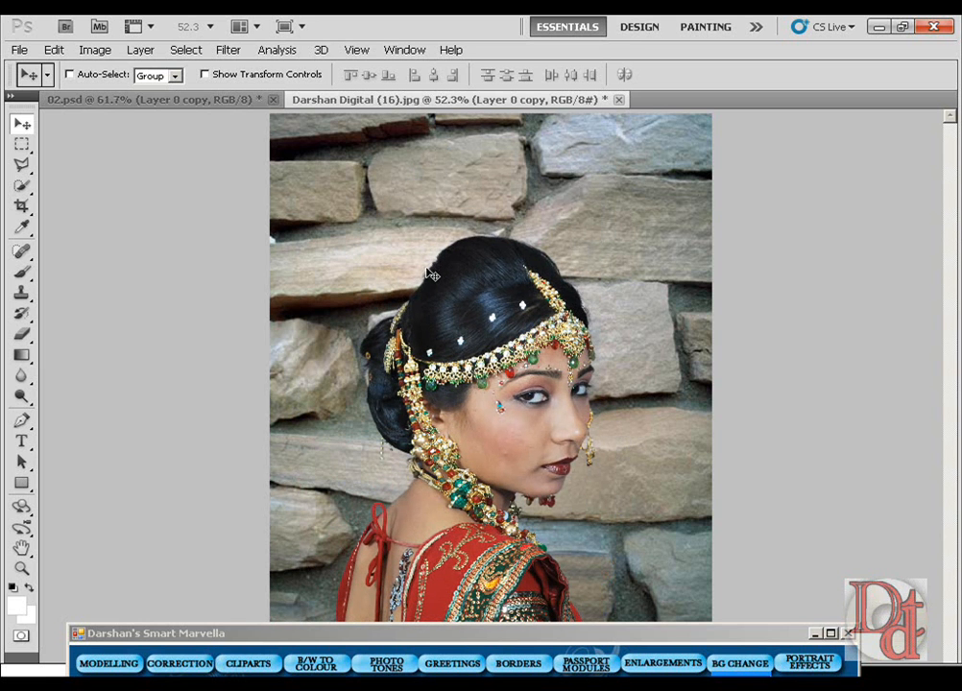
key("ctrl+w")
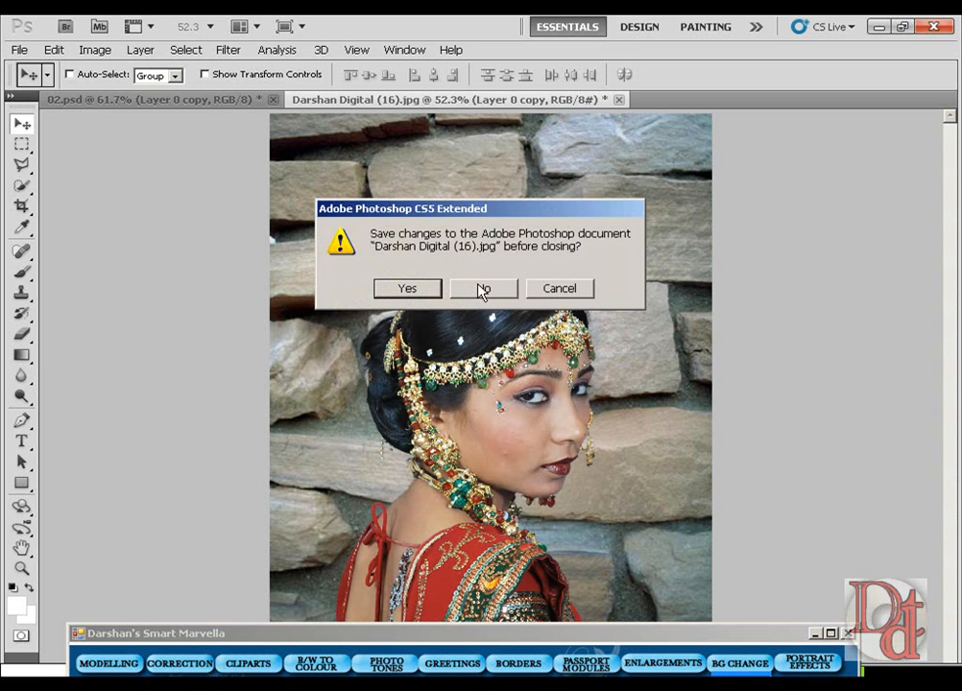
left_click(483, 287)
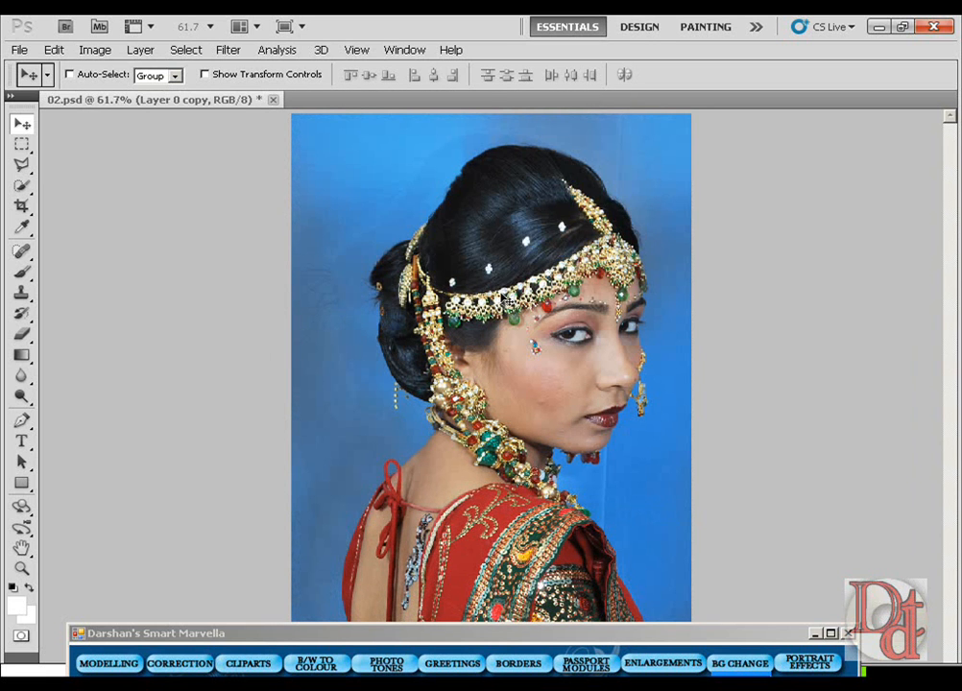
Close 02.psd without saving and open Image Effect-Star from the Marvel folder
key("ctrl+w")
left_click(505, 282)
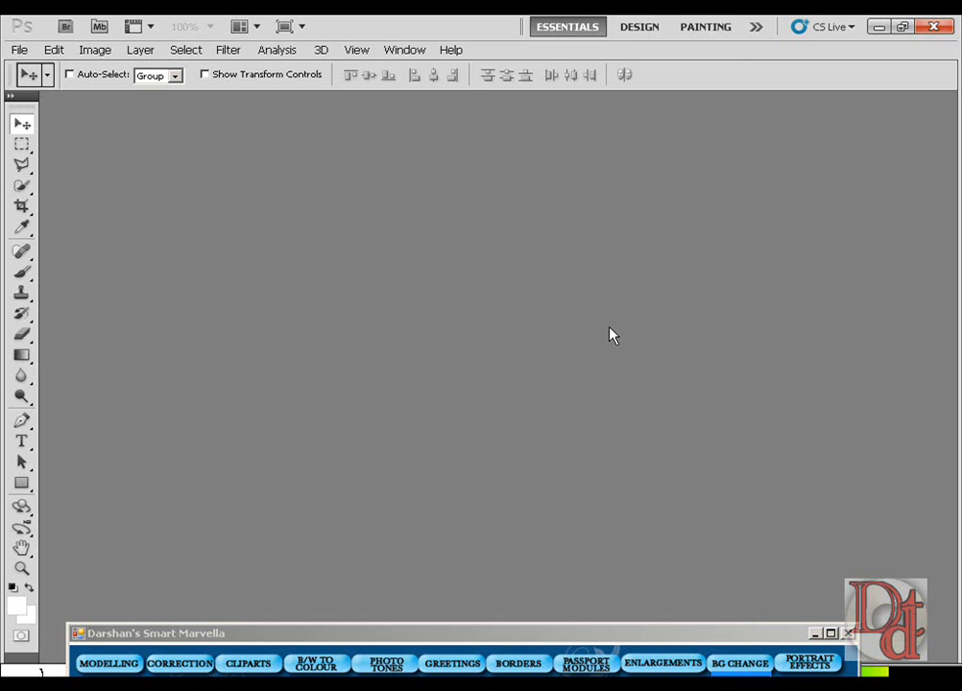
key("ctrl+o")
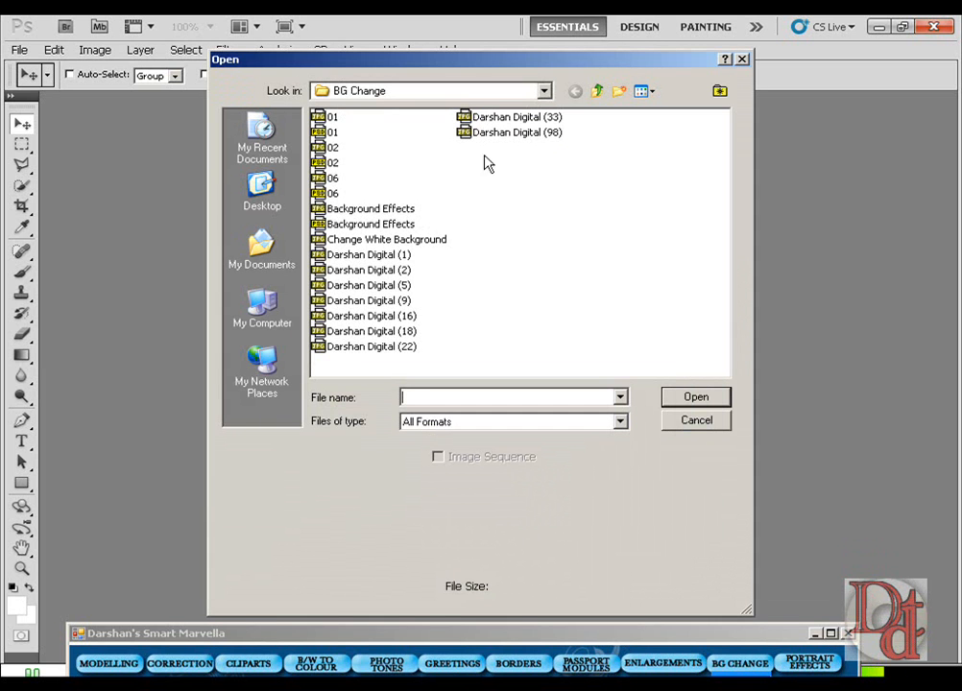
left_click(596, 90)
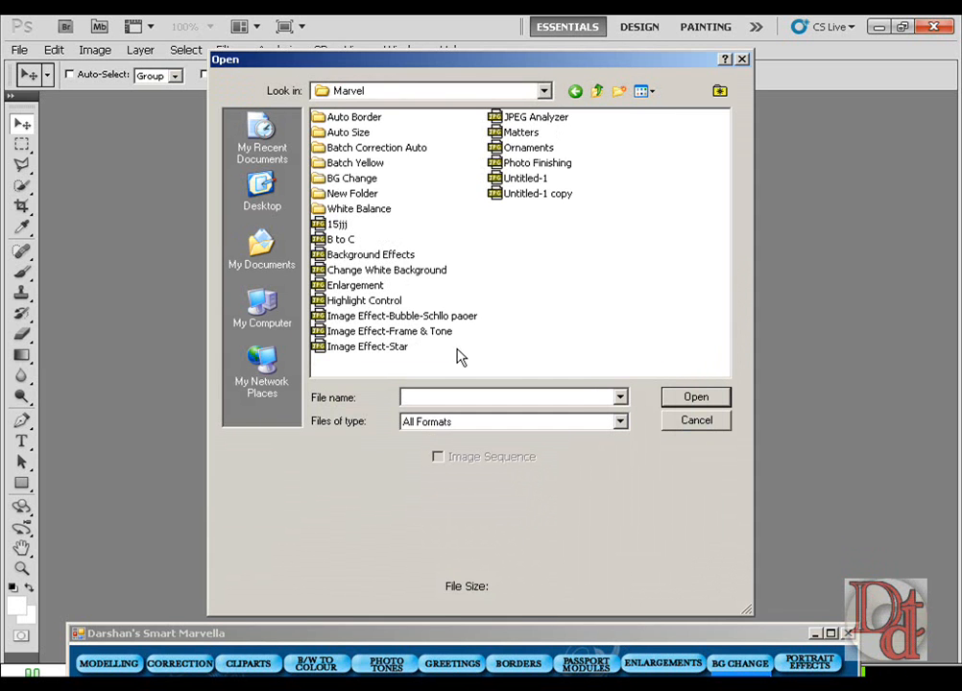
double_click(363, 347)
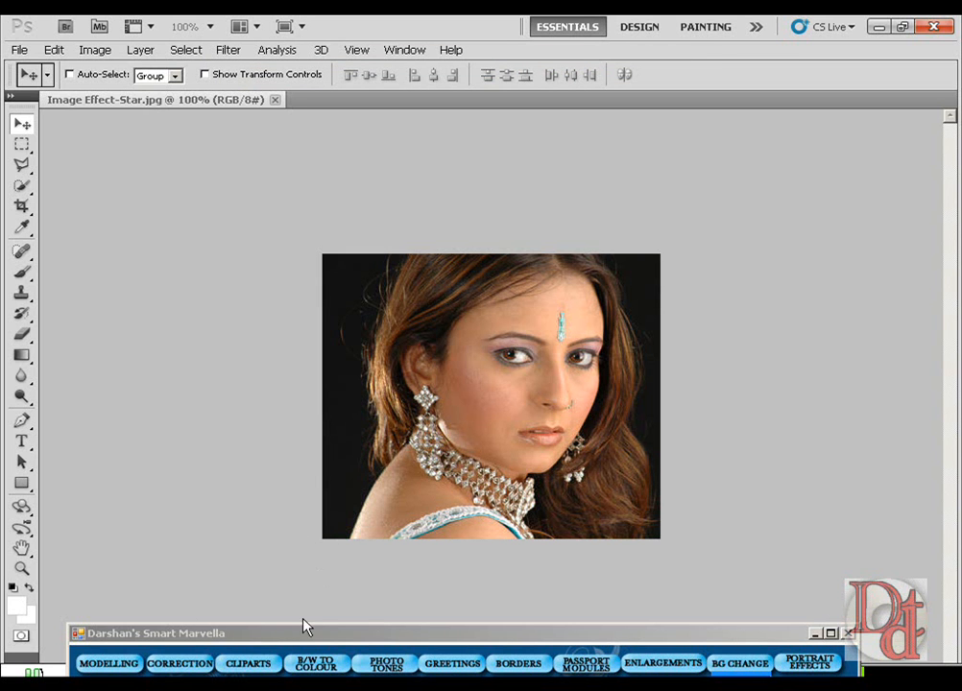
Run the Star 04 portrait effect, scale the star to about 22%, and place it on the woman's large earring
left_click(806, 665)
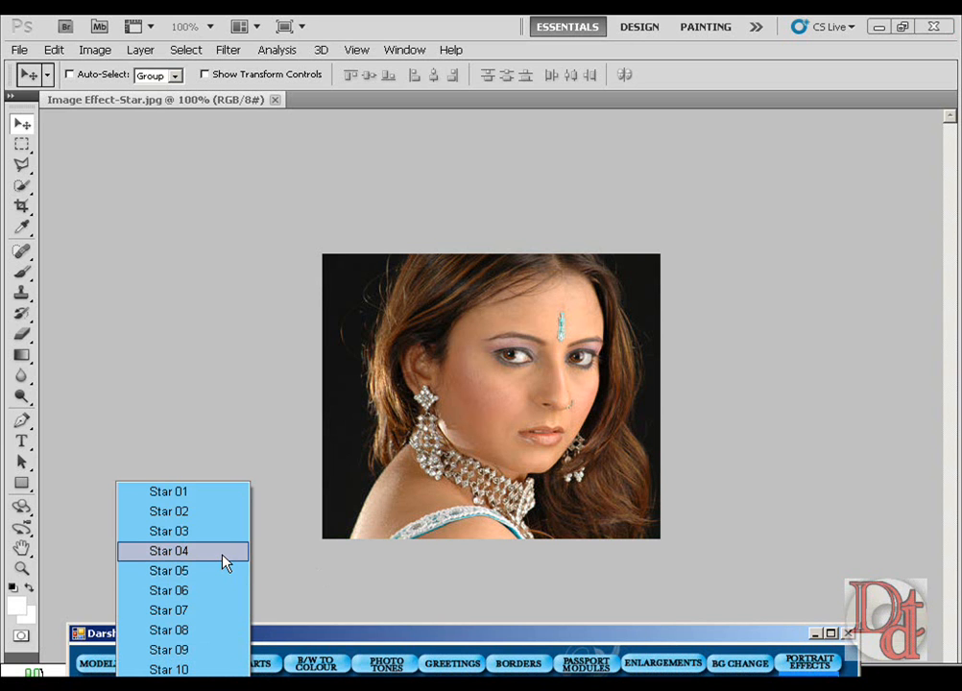
left_click(226, 562)
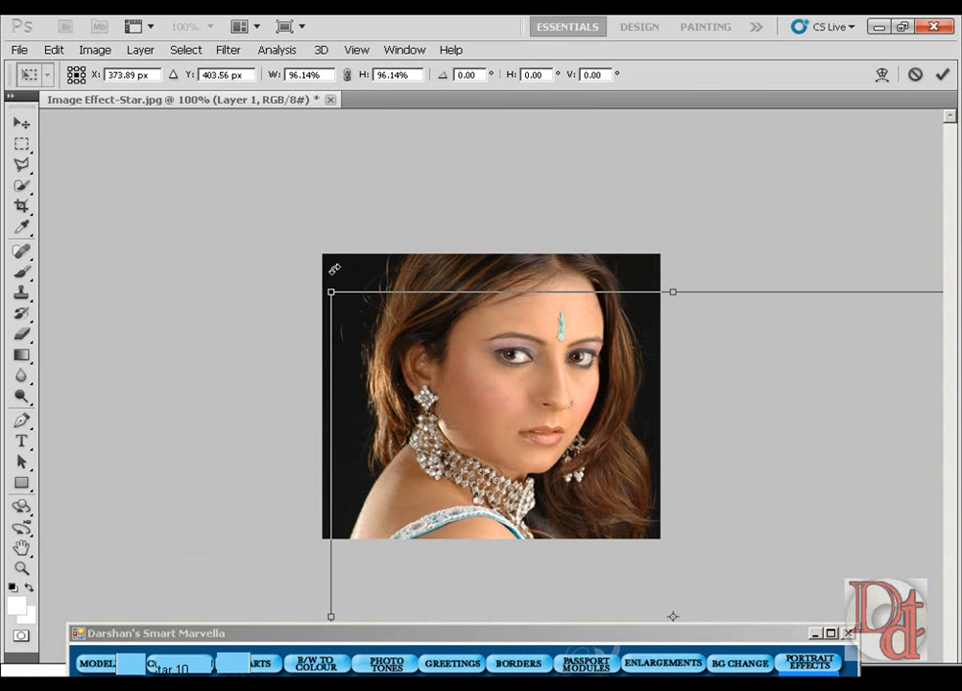
left_click_drag(327, 288, 634, 502)
left_click_drag(687, 562, 433, 350)
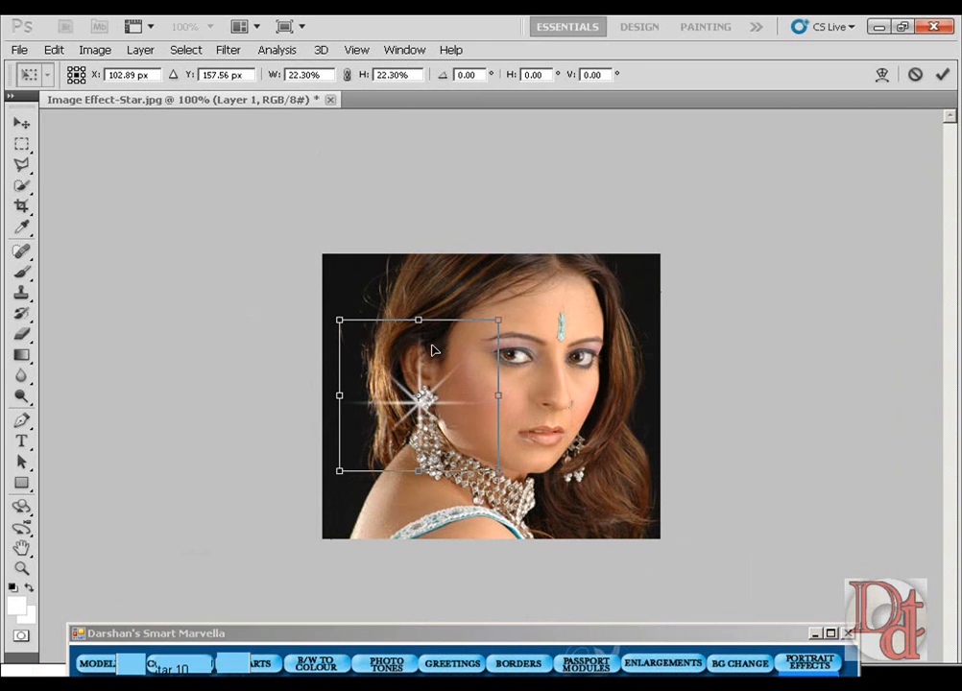
key("Return")
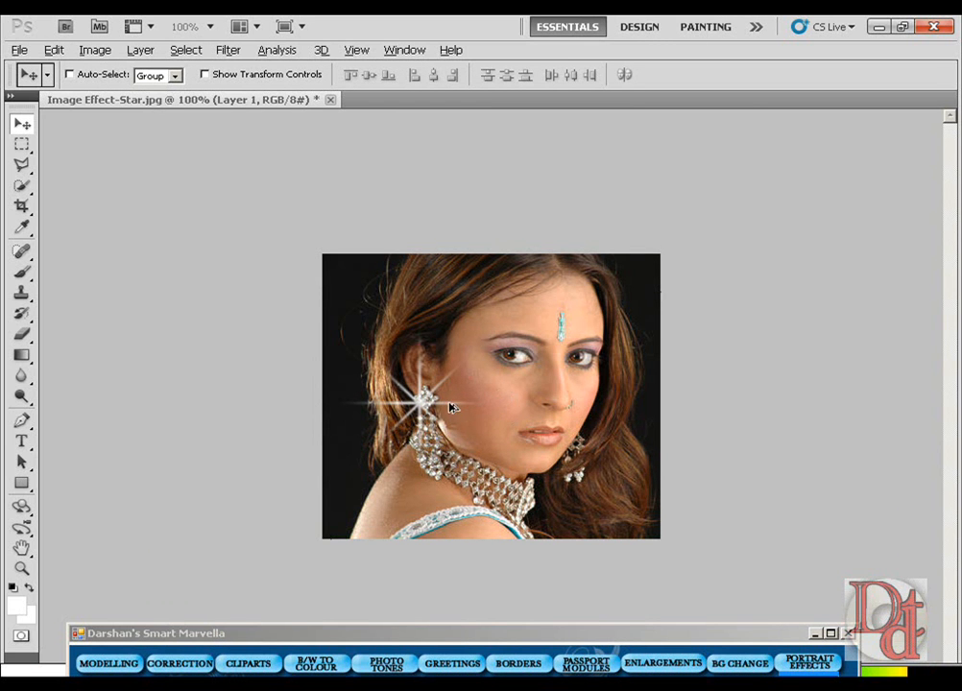
Duplicate the star beside the other earring and give the copy a red Color Overlay at 100% opacity
left_click_drag(437, 393, 599, 464)
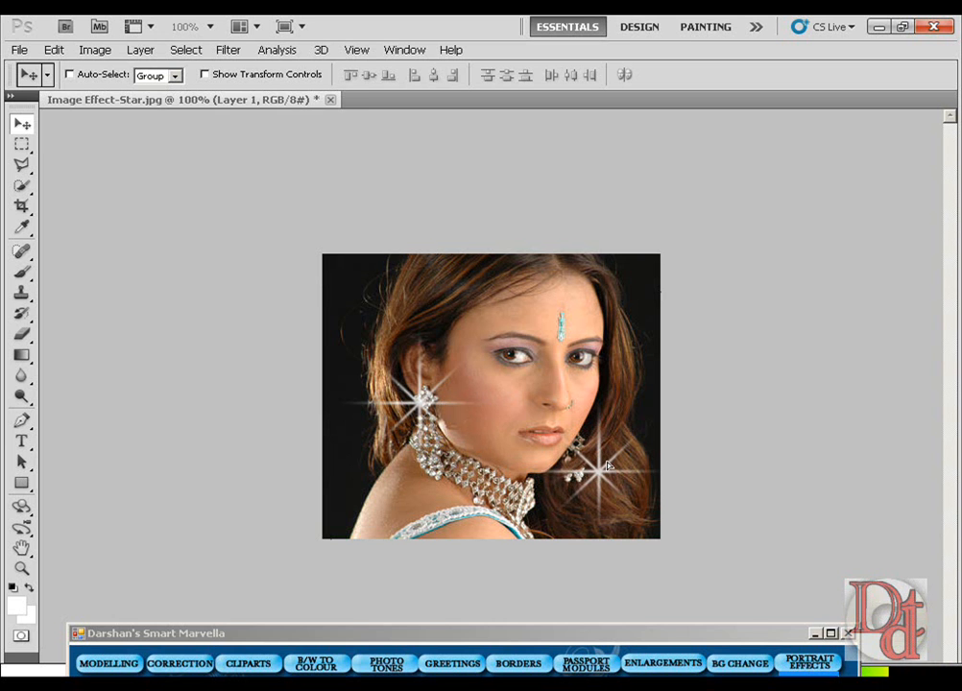
left_click(144, 53)
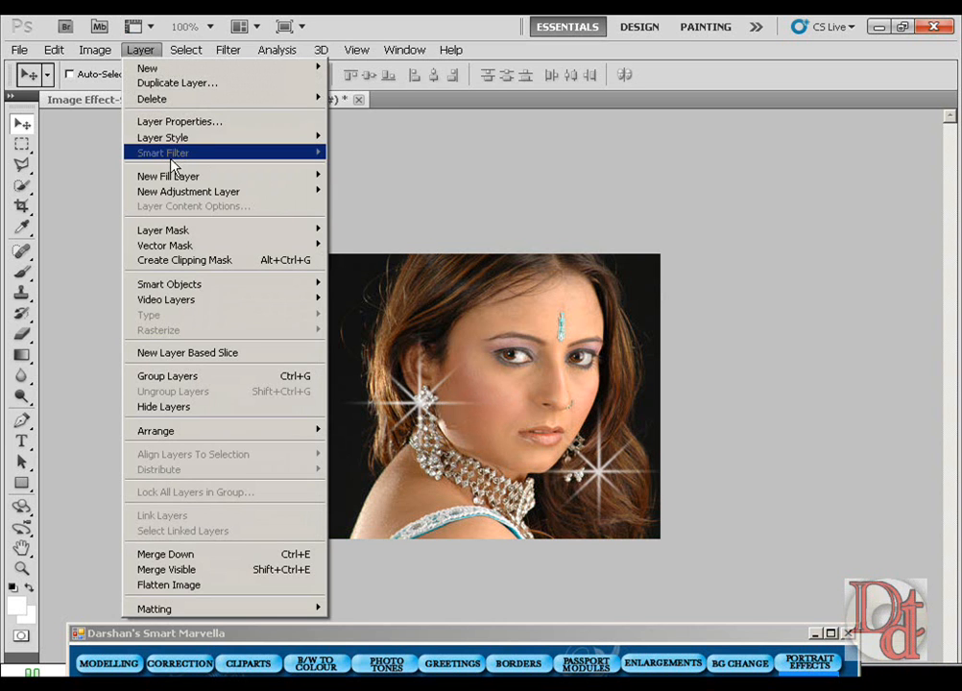
mouse_move(184, 141)
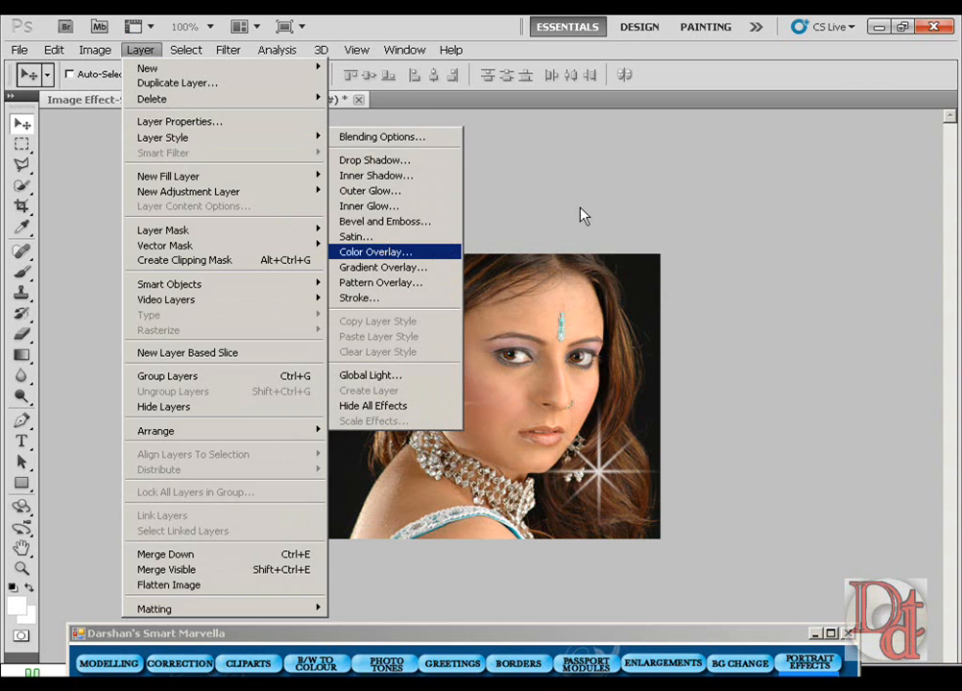
key("Return")
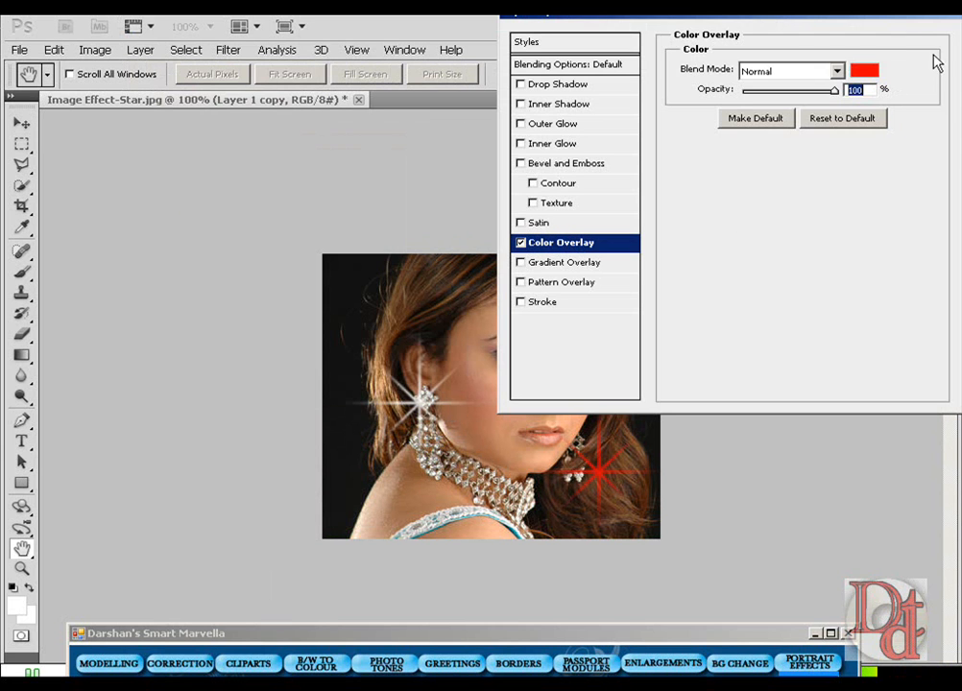
key("Return")
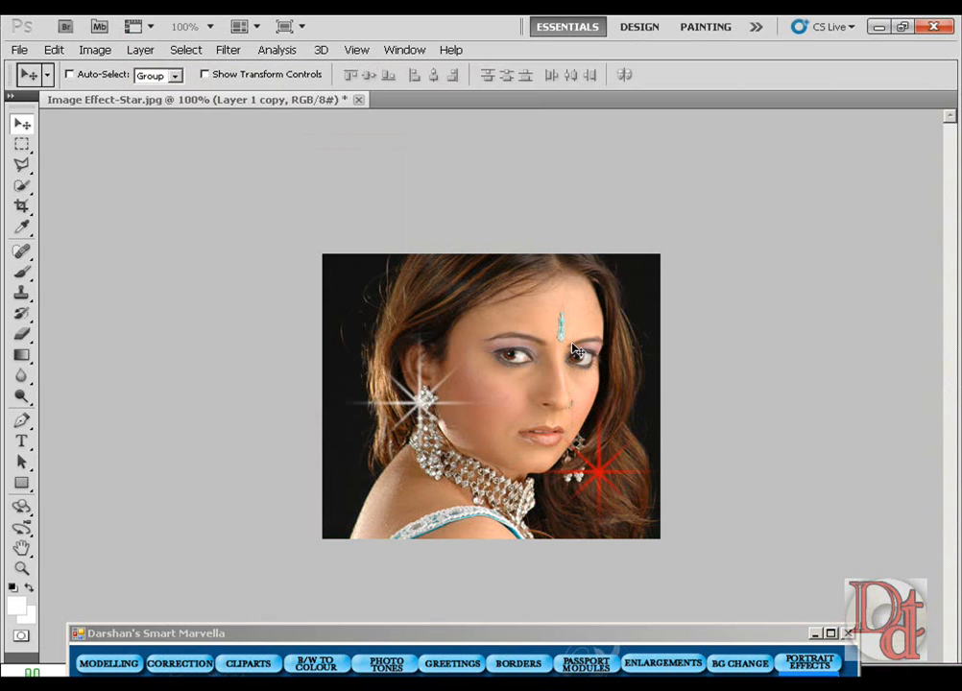
Close Image Effect-Star.jpg without saving and open Image Effect-Frame & Tone
key("ctrl+w")
left_click(485, 280)
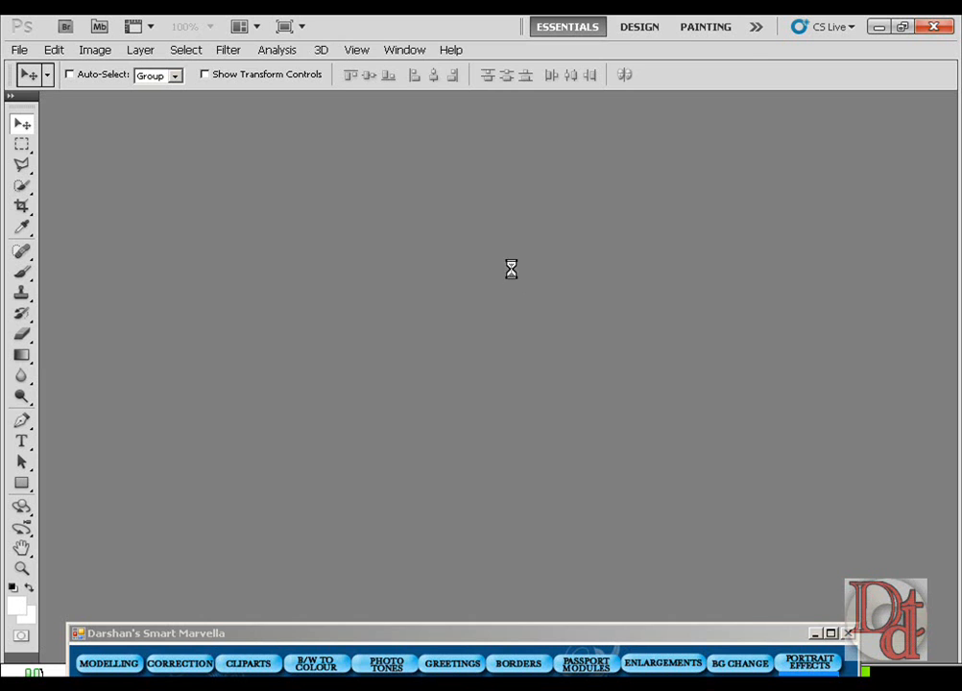
key("ctrl+o")
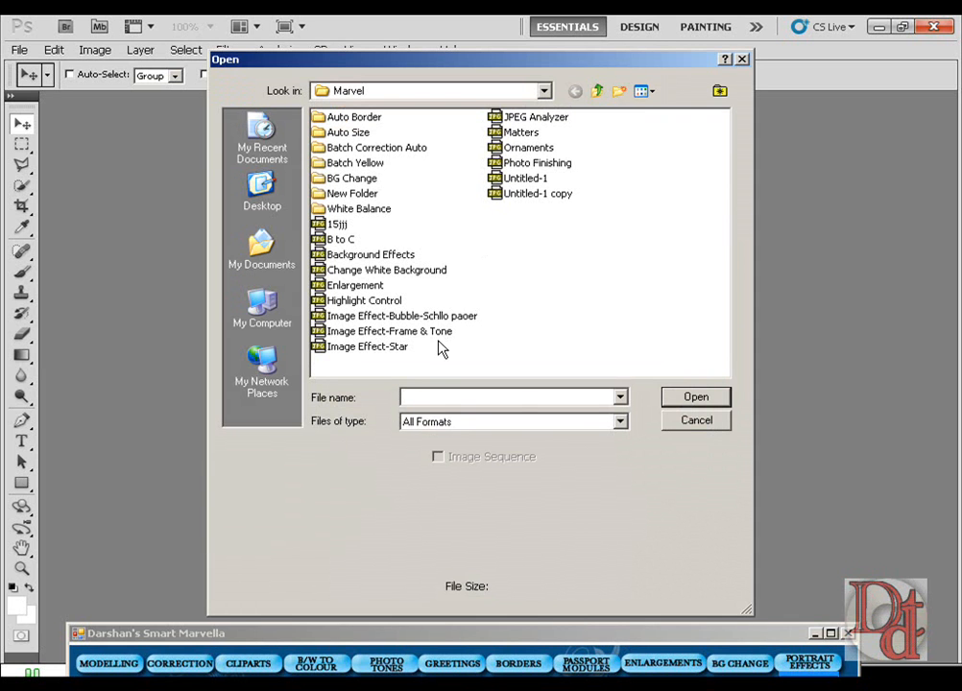
double_click(437, 341)
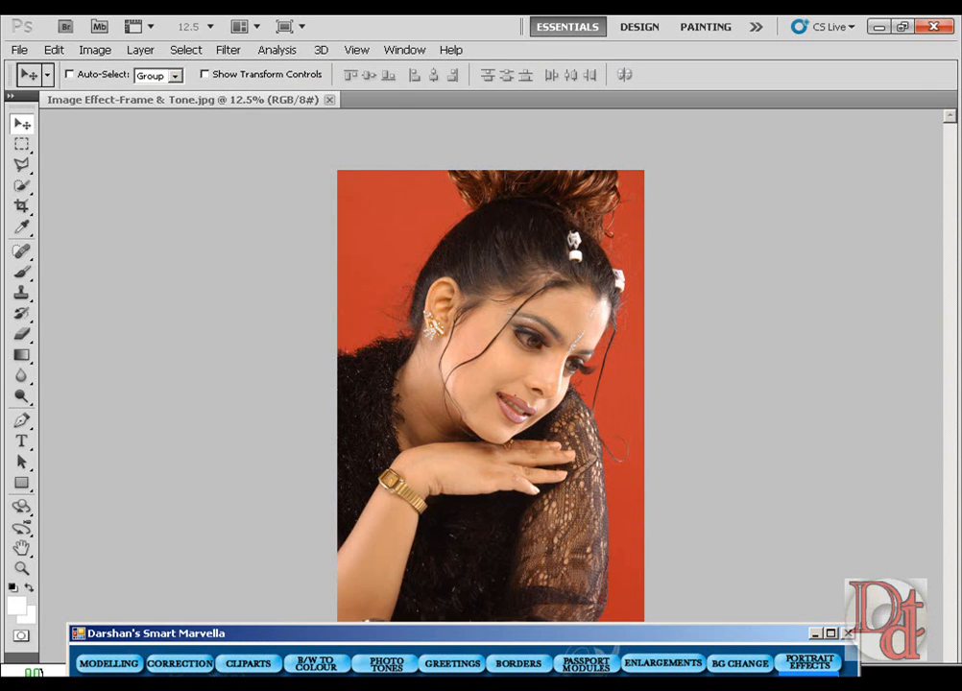
Scale the inner frame area to about 72% wide and 85% high around the woman's face and hand
key("ctrl+t")
left_click_drag(517, 274, 526, 275)
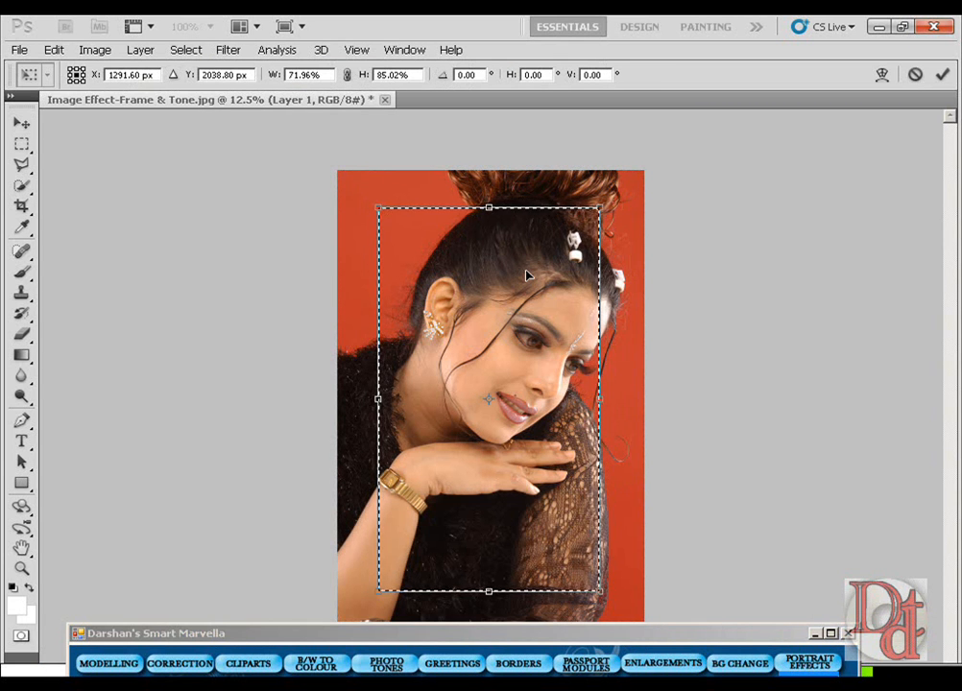
key("Return")
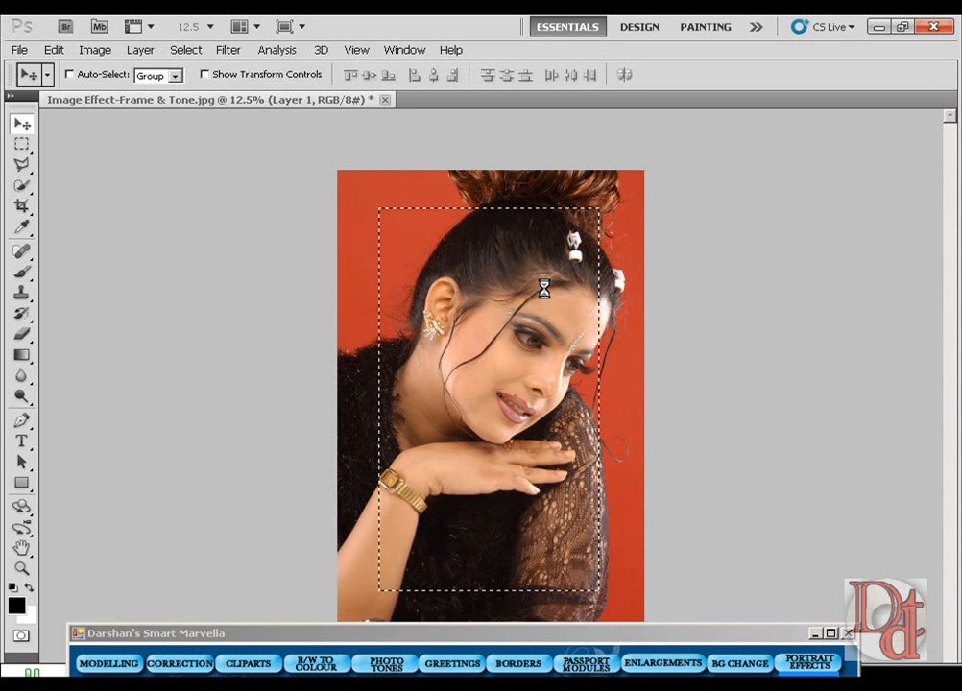
key("ctrl+j")
Shift the hue of the area outside the frame by +42, and adjust the bordered surround's hue by +4
key("ctrl+alt+u")
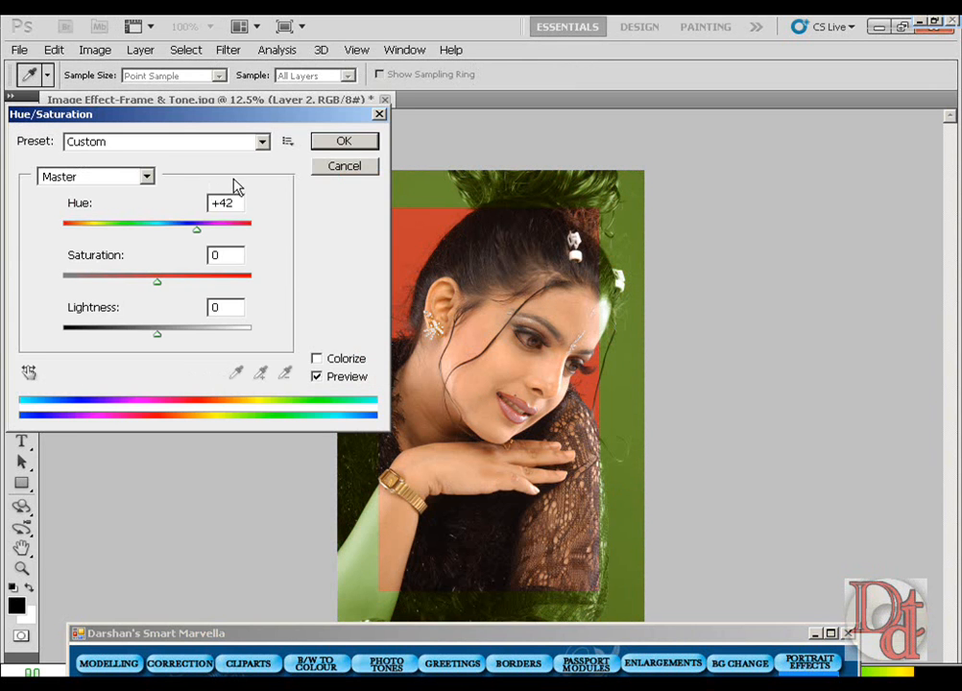
left_click(338, 144)
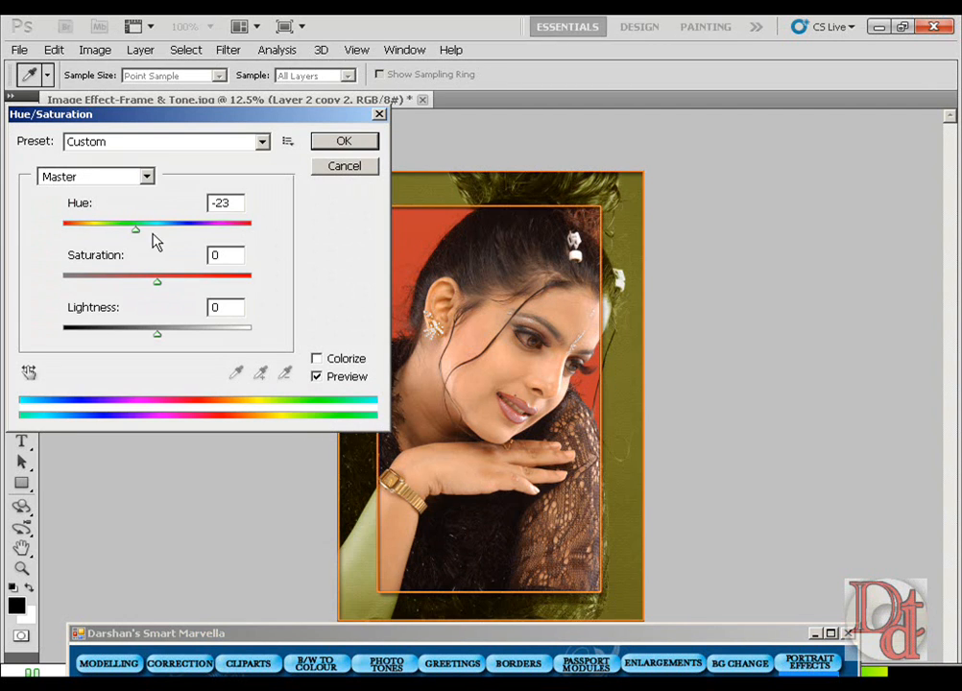
left_click(163, 236)
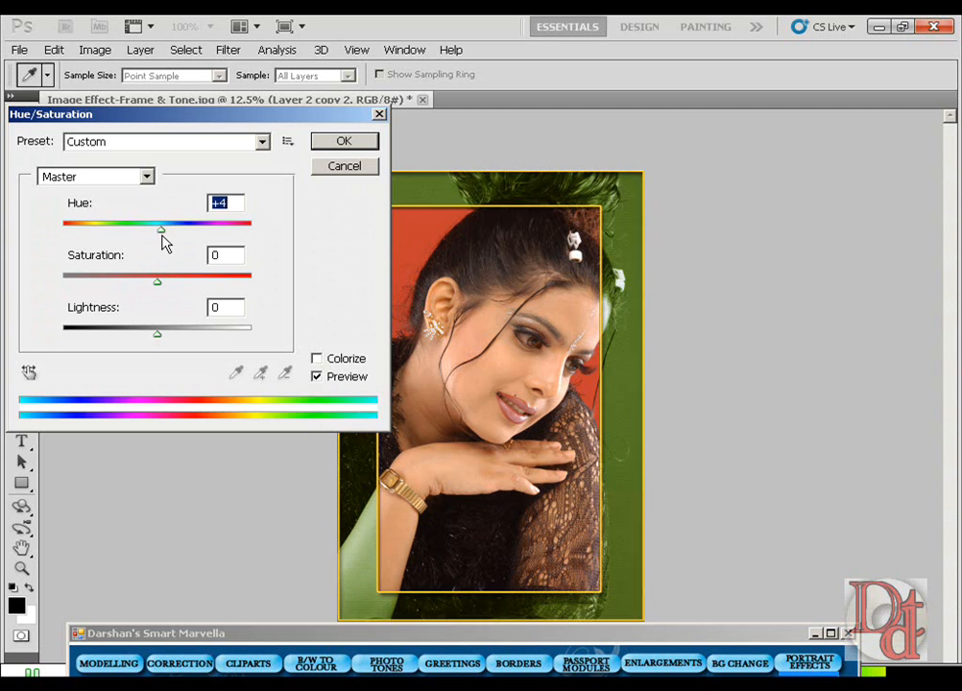
left_click(338, 144)
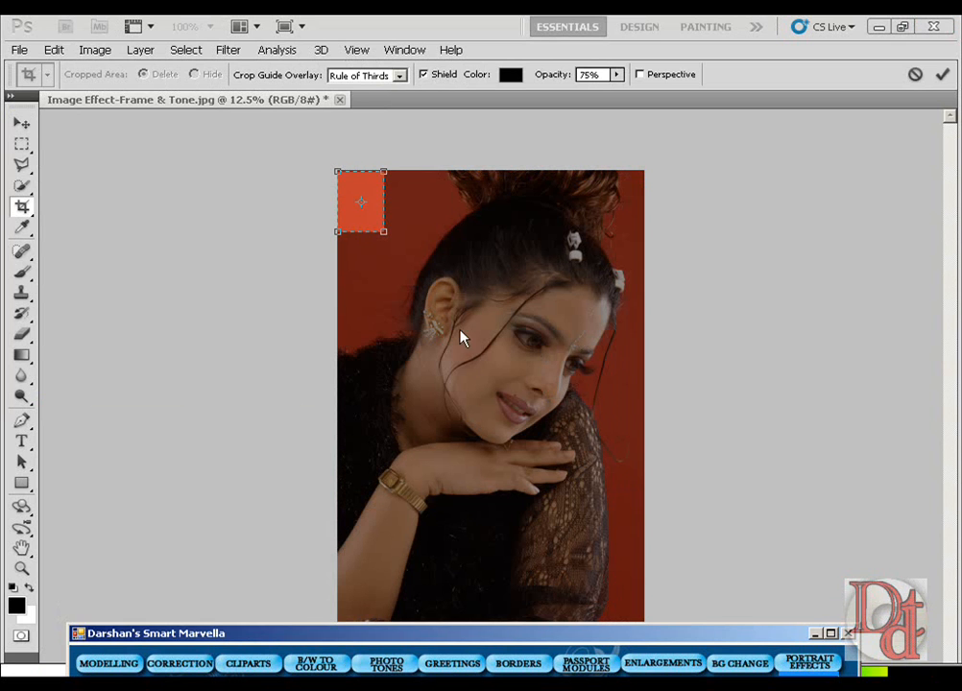
Crop the portrait from its upper edge to below the hand and set the magazine cover tone's hue to +99
left_click_drag(389, 232, 671, 547)
key("Return")
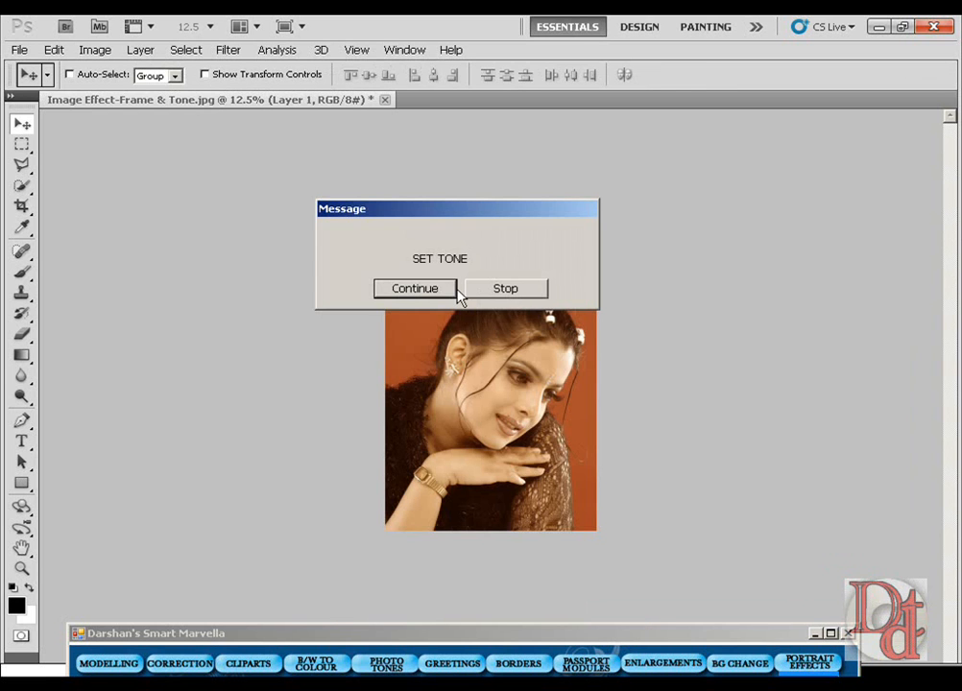
left_click(411, 291)
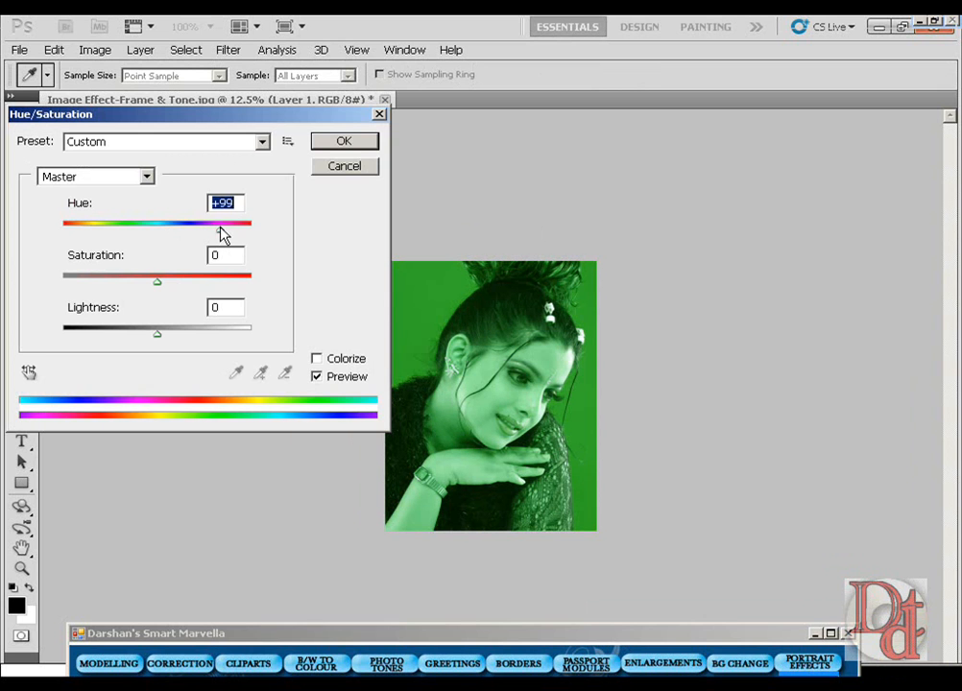
left_click(345, 142)
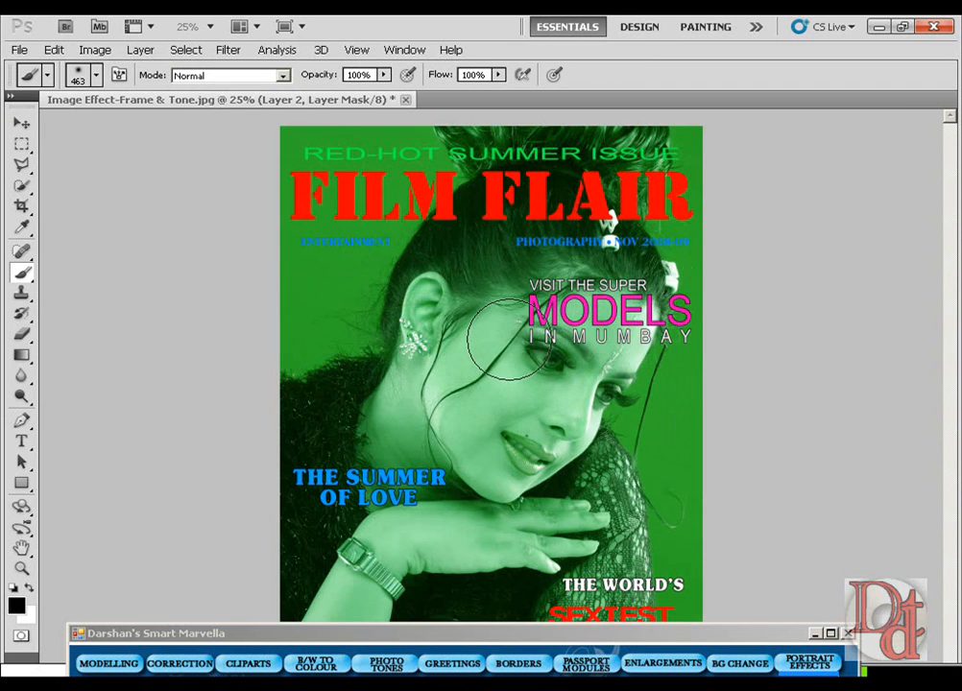
Close Image Effect-Frame & Tone.jpg without saving and open Image Effect-Bubble-Schllo paoer
left_click(21, 123)
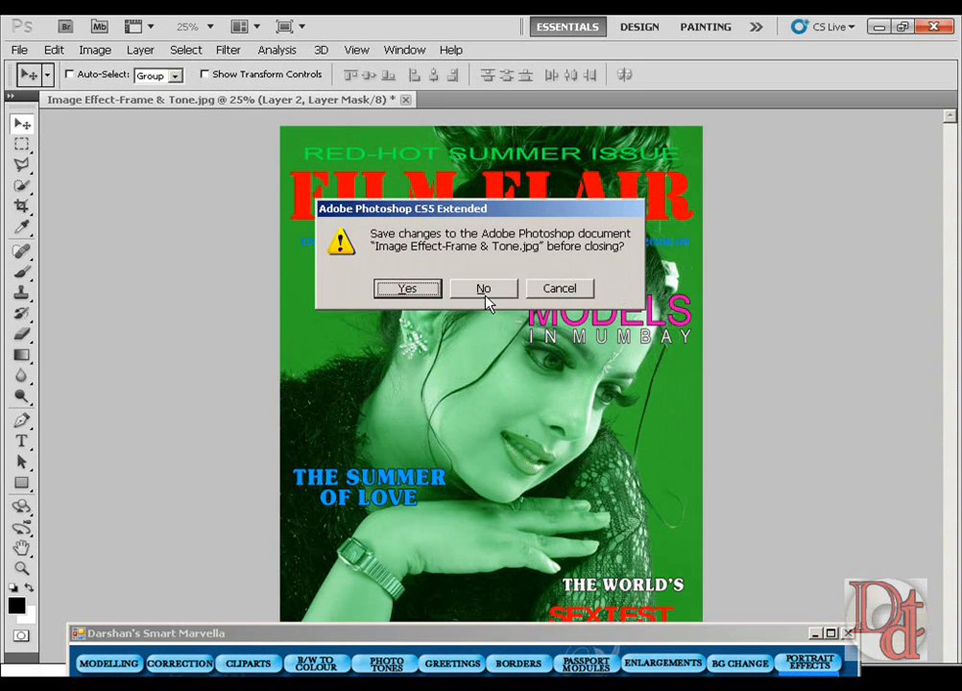
left_click(490, 290)
double_click(491, 274)
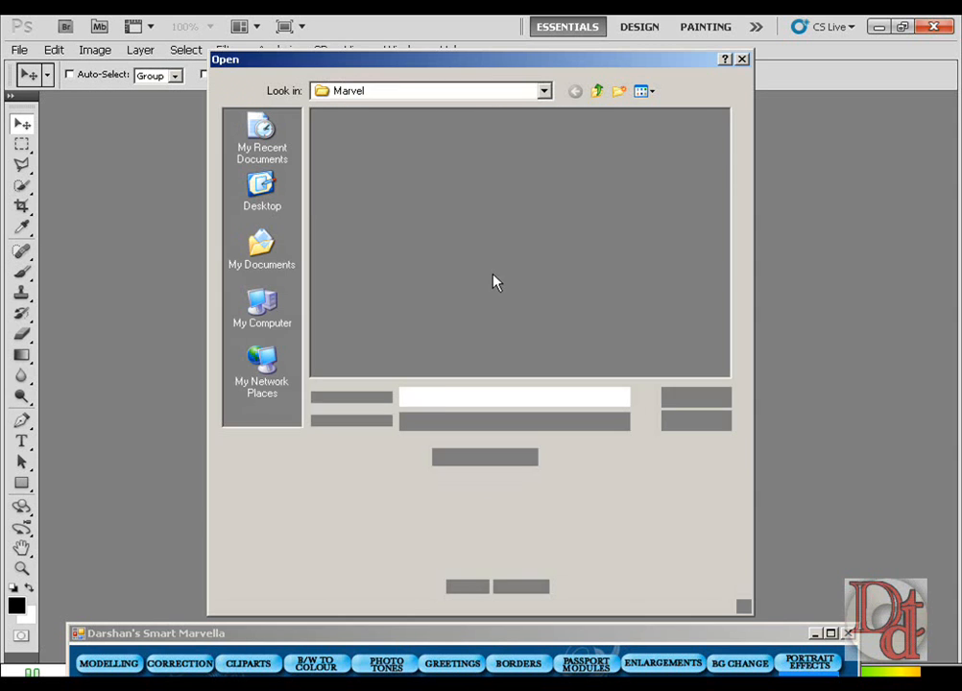
left_click(442, 317)
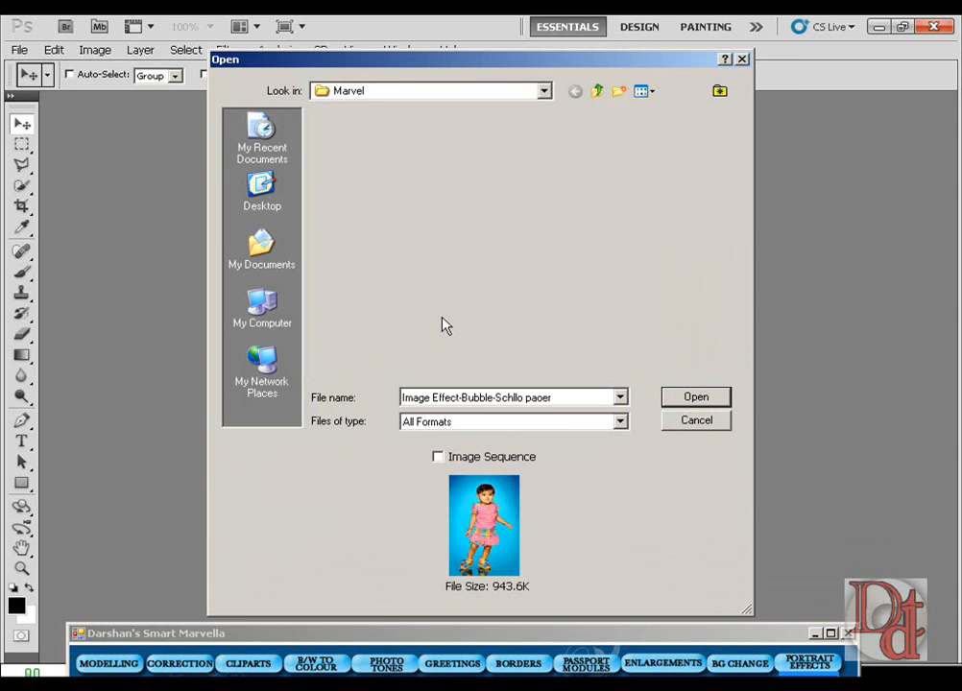
double_click(445, 327)
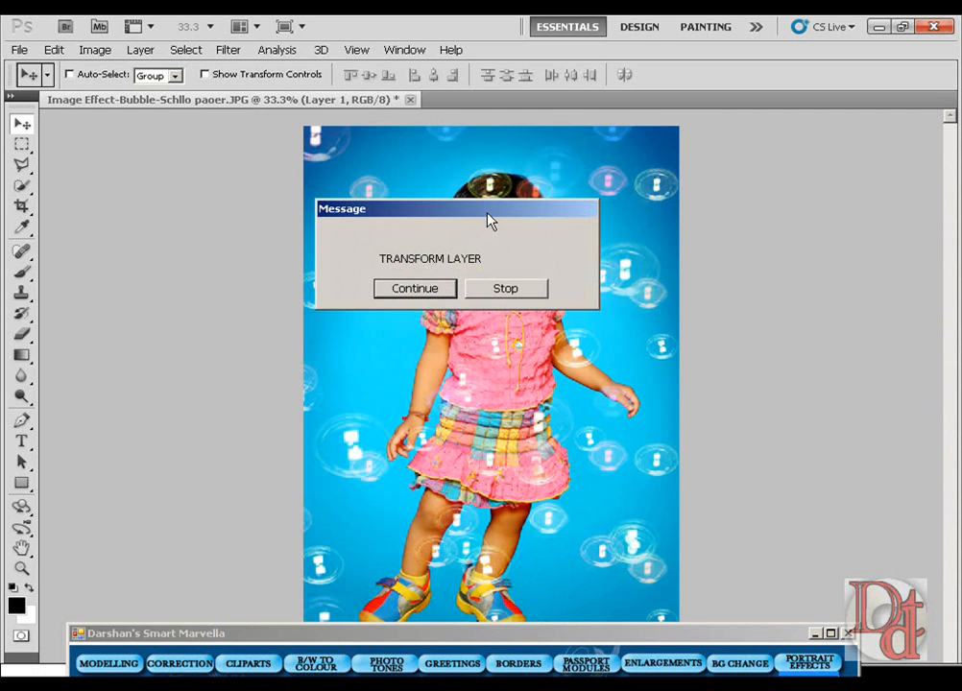
Transform the bubble layer so that it fits the full photo of the child
left_click(415, 289)
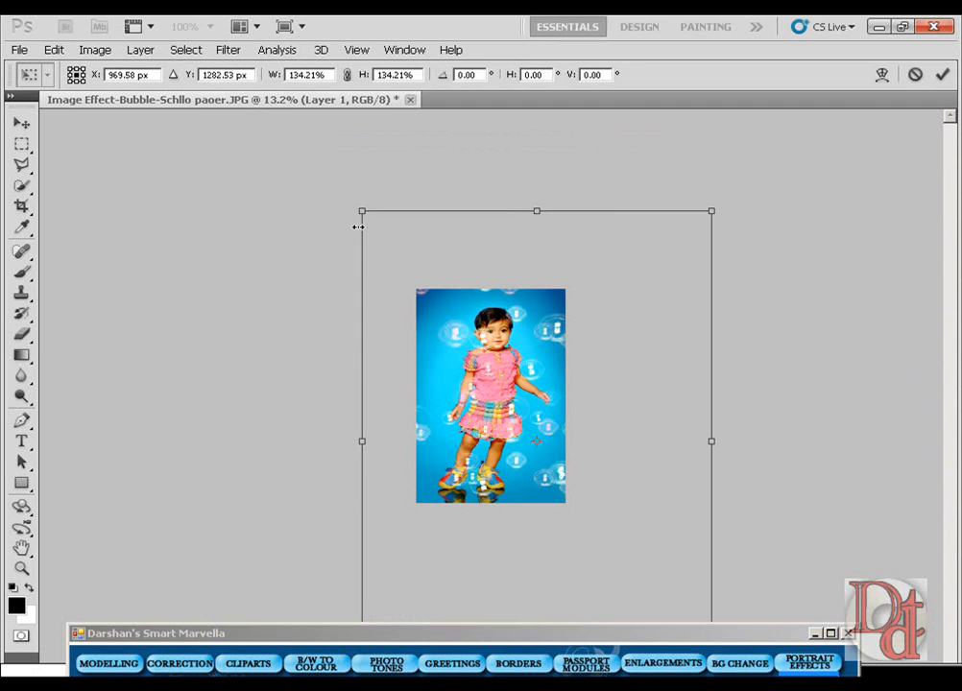
left_click_drag(361, 211, 468, 351)
left_click_drag(529, 395, 477, 329)
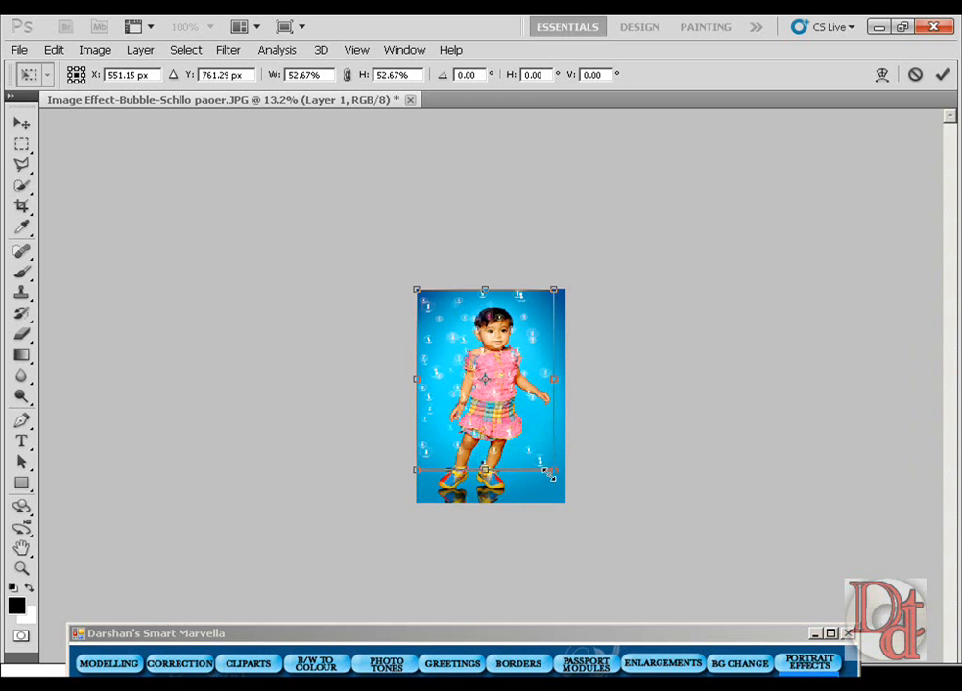
left_click_drag(554, 471, 566, 503)
key("Return")
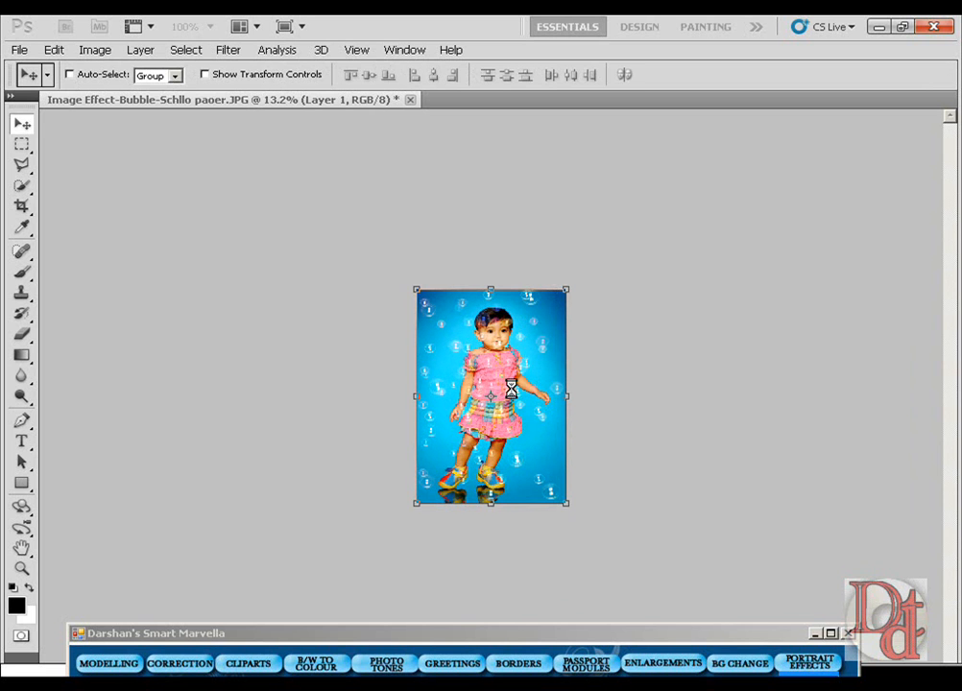
Reduce the brush size to 250 and mask the bubbles off the child's face and hair in black on the bubble layer
key("b")
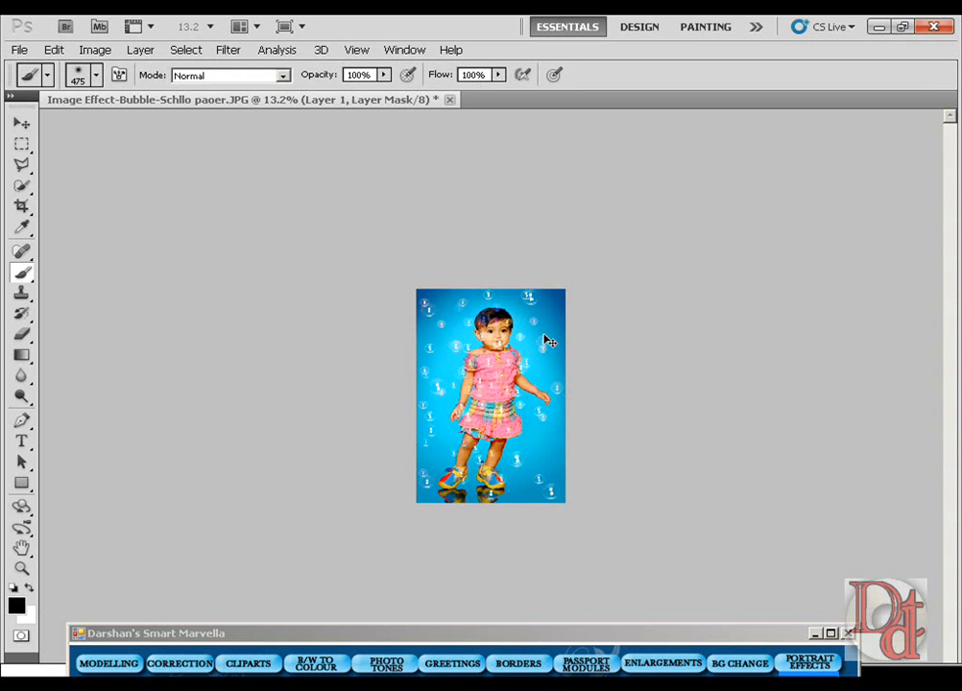
key("ctrl+plus")
key("ctrl+plus")
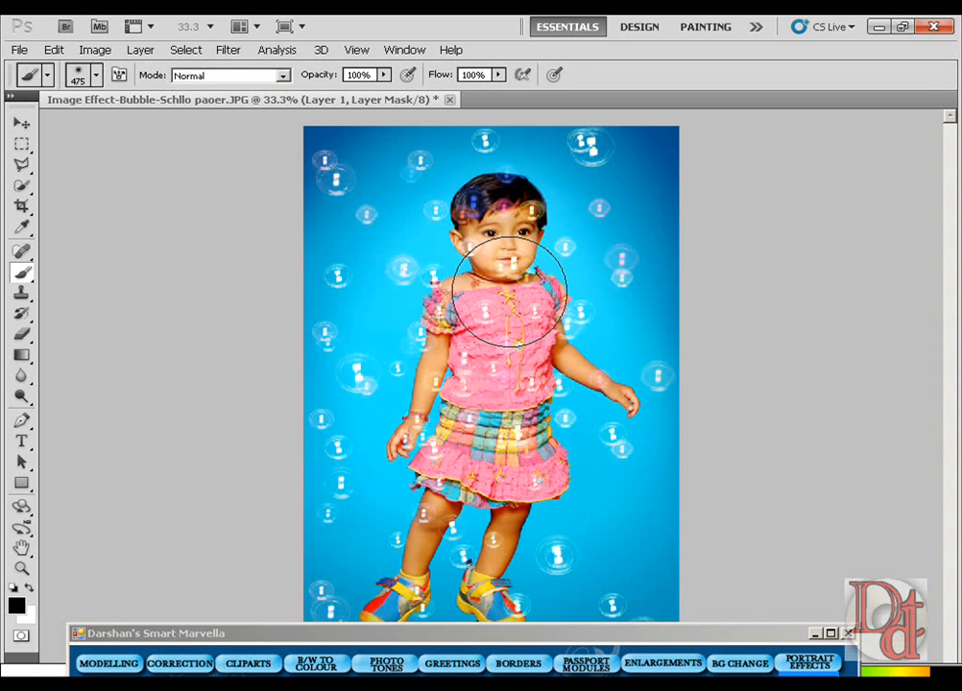
key("bracketleft")
key("bracketleft")
key("bracketleft")
key("bracketleft")
mouse_move(499, 246)
left_mouse_down()
mouse_move(506, 214)
mouse_move(531, 239)
mouse_move(524, 247)
mouse_move(483, 222)
mouse_move(490, 212)
mouse_move(500, 246)
left_mouse_up()
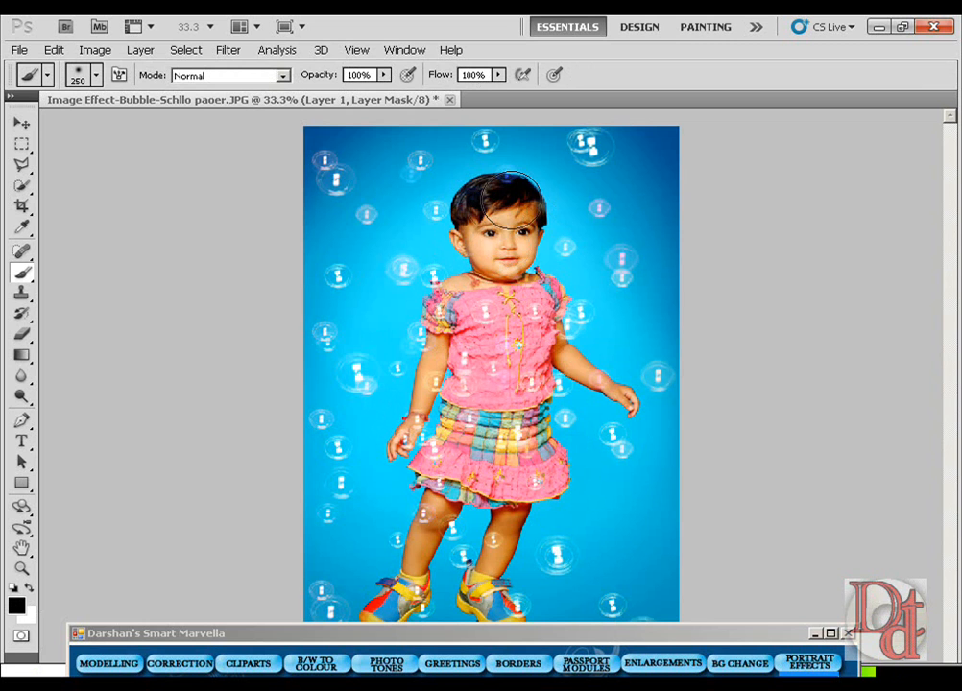
Duplicate the bubble layer and offset the copy slightly to the right to make the bubbles denser
left_click(23, 123)
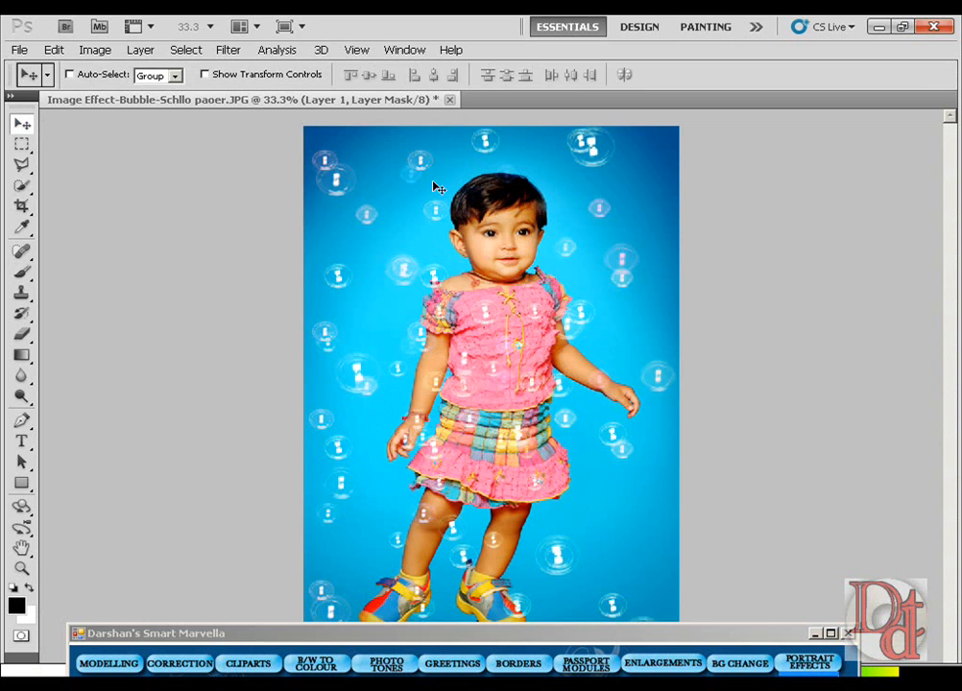
mouse_move(432, 204)
left_mouse_down()
mouse_move(449, 209)
mouse_move(439, 189)
left_mouse_up()
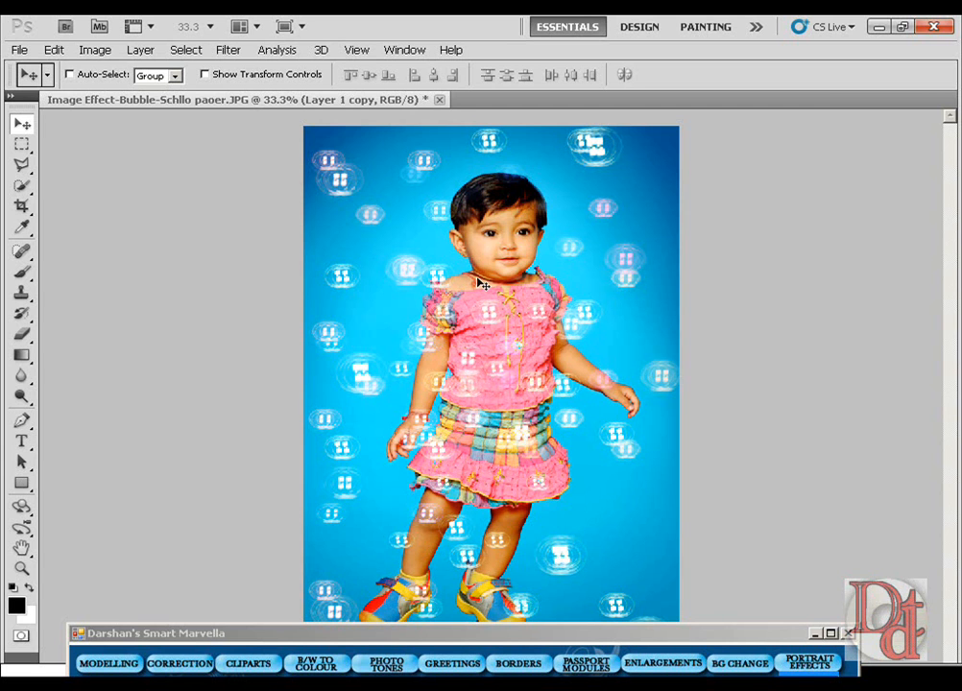
Close Image Effect-Bubble-Schllo paoer.JPG without saving and move the Smart Marvella window up to expose its portrait effects list
left_click(438, 99)
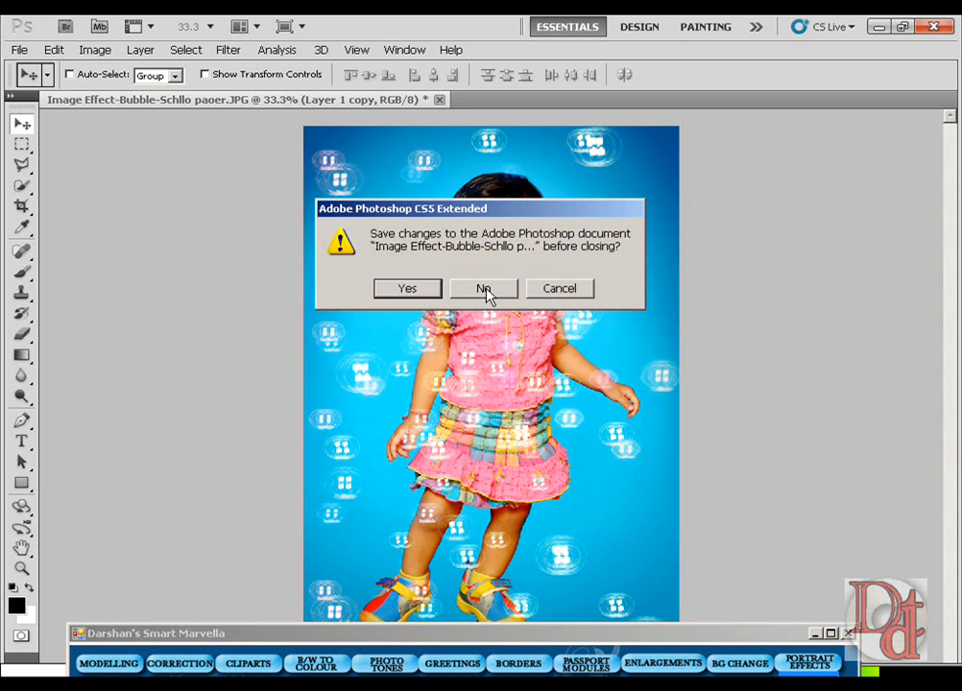
key("Return")
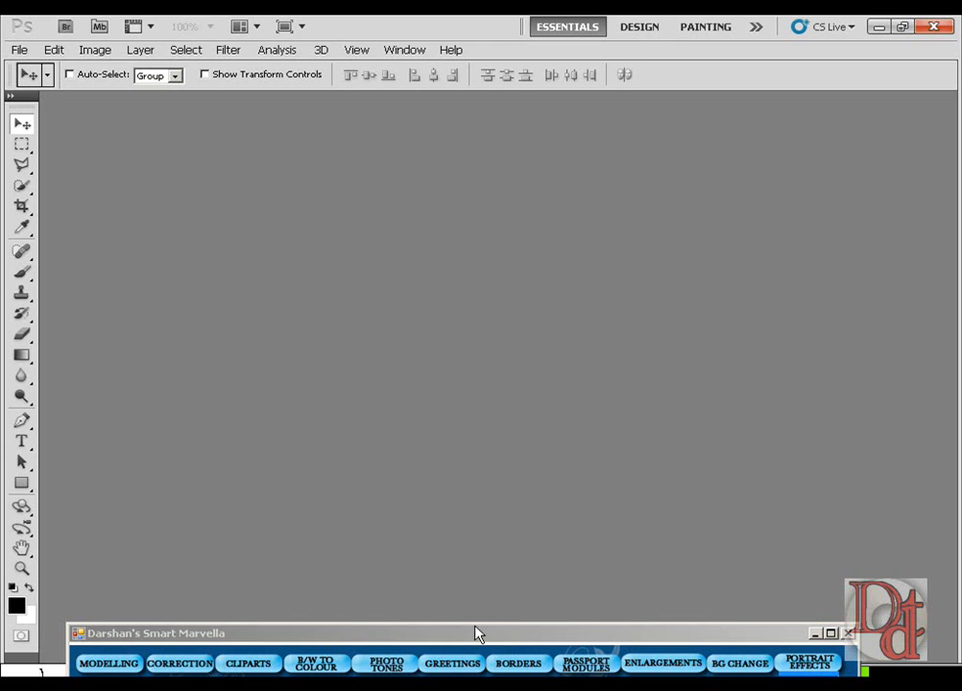
left_click_drag(480, 634, 491, 497)
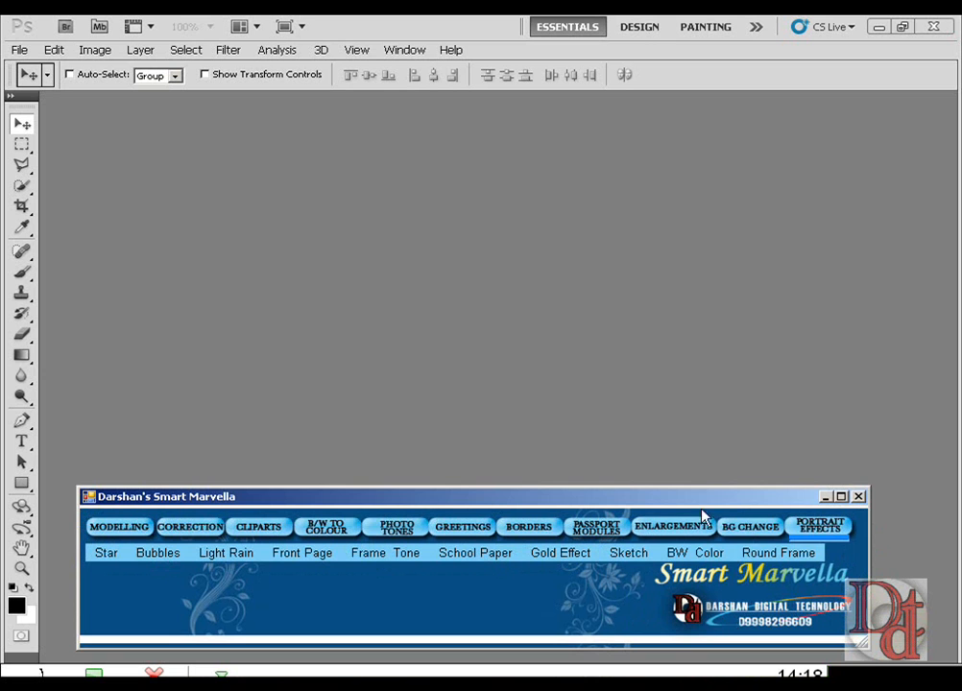
left_click_drag(710, 502, 730, 518)
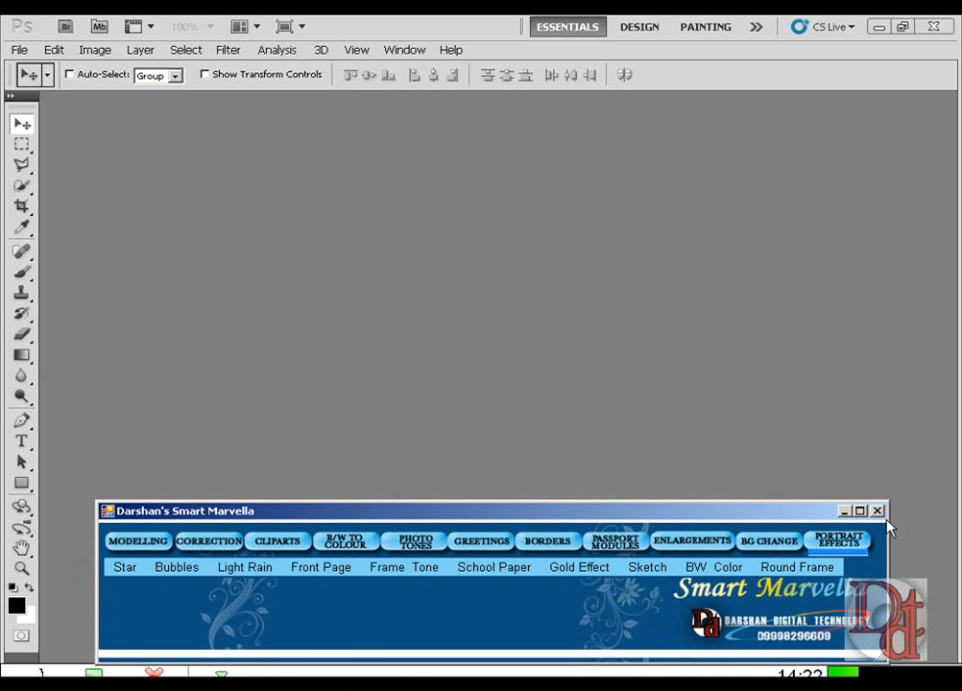